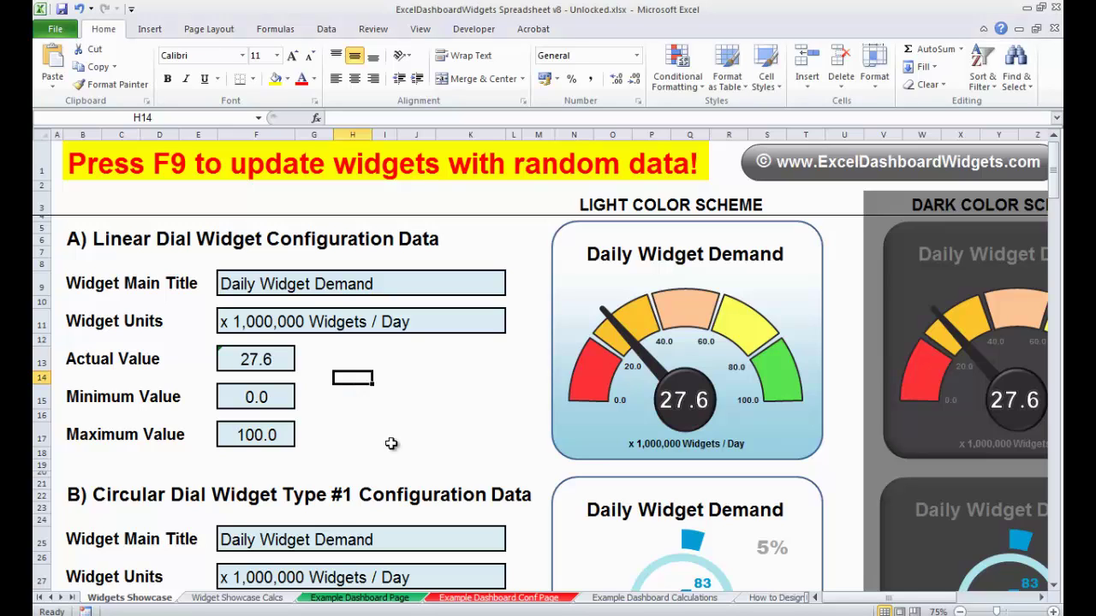
# Scroll to section L) Dots Widget Configuration Data and select the Staff Retention dots widget
pyautogui.click(417, 414)
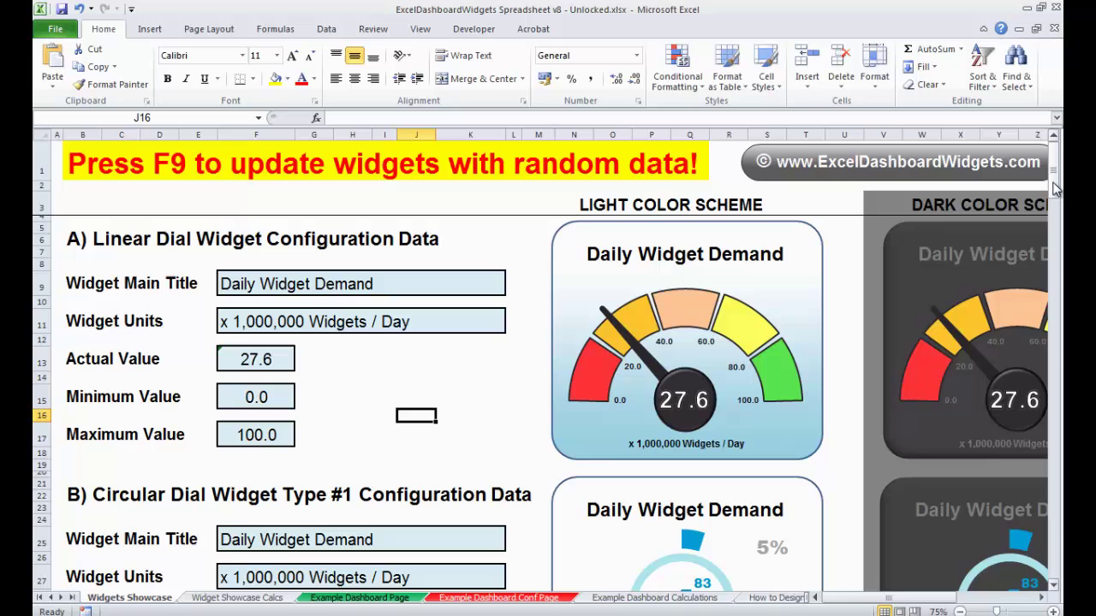
pyautogui.moveTo(1057, 187); pyautogui.dragTo(1056, 198)
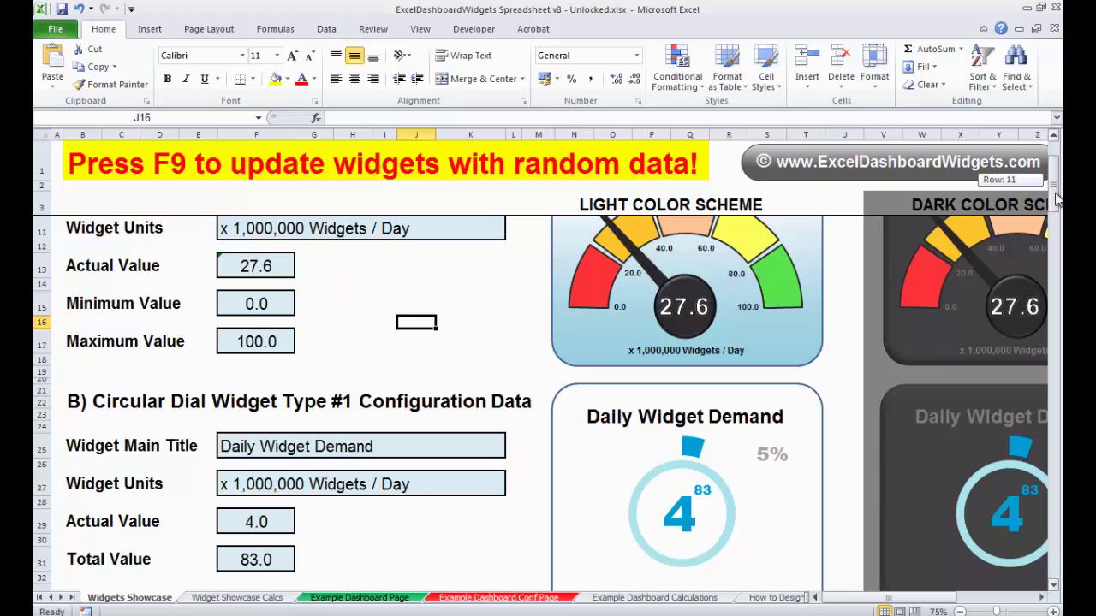
pyautogui.moveTo(1059, 198); pyautogui.dragTo(1058, 542)
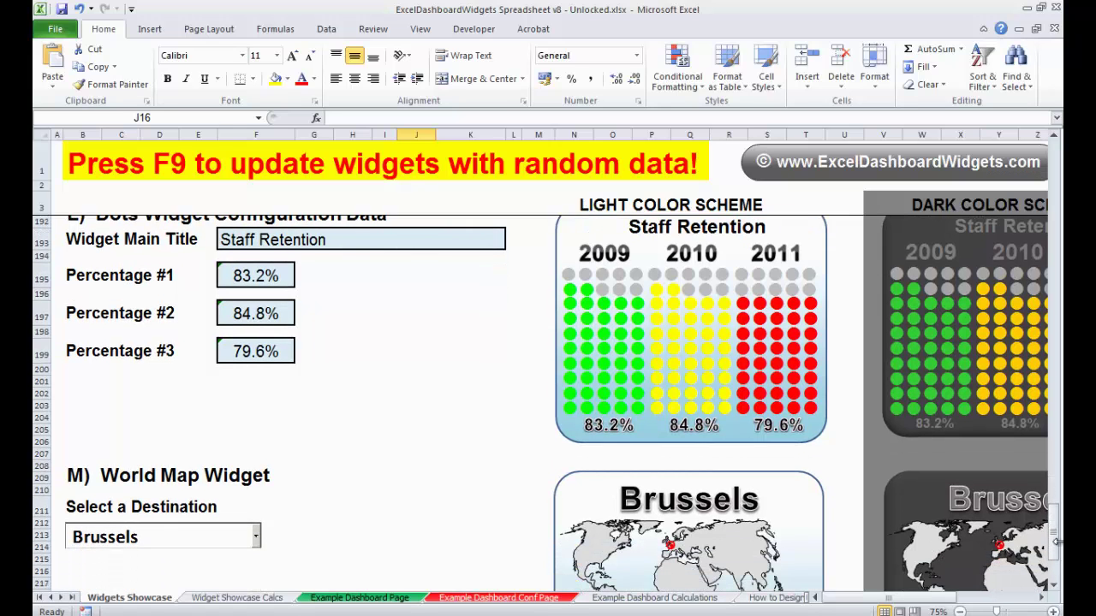
pyautogui.click(1055, 142)
pyautogui.click(1056, 142)
pyautogui.click(1055, 141)
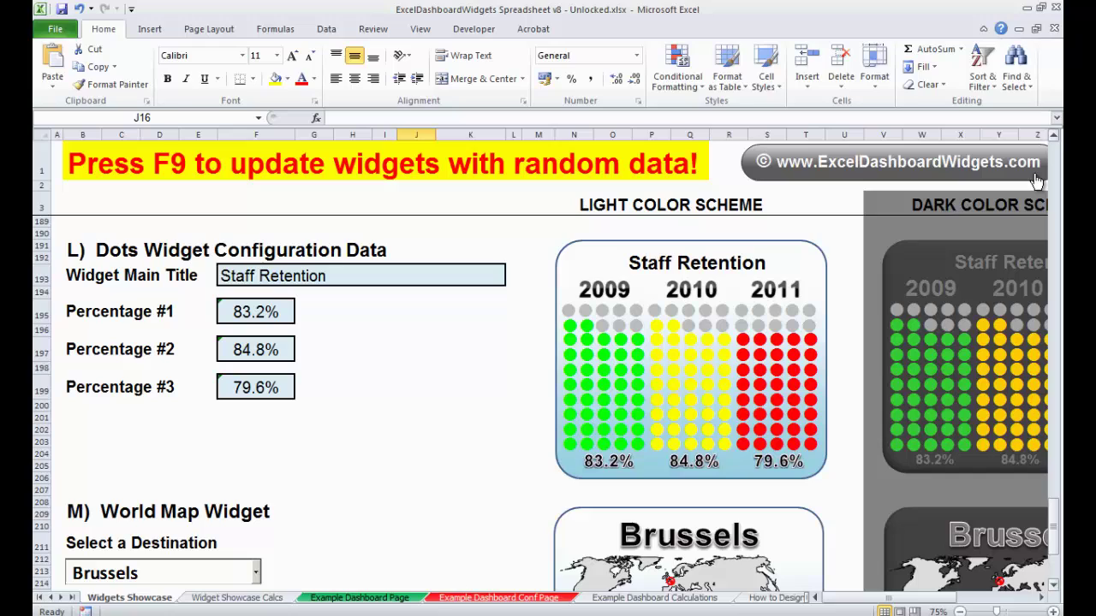
pyautogui.click(209, 444)
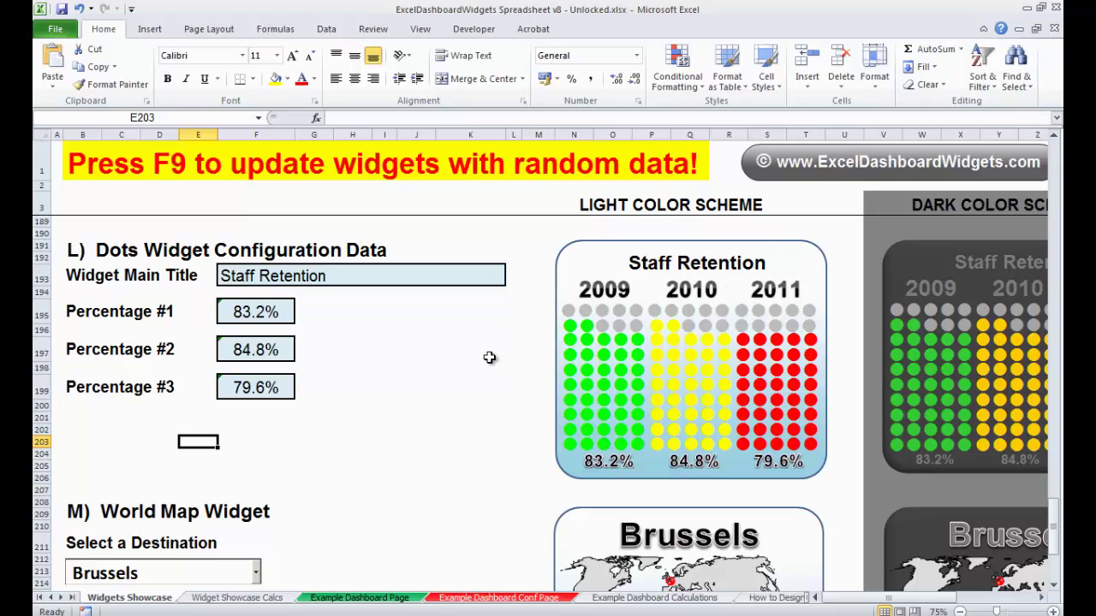
pyautogui.click(557, 290)
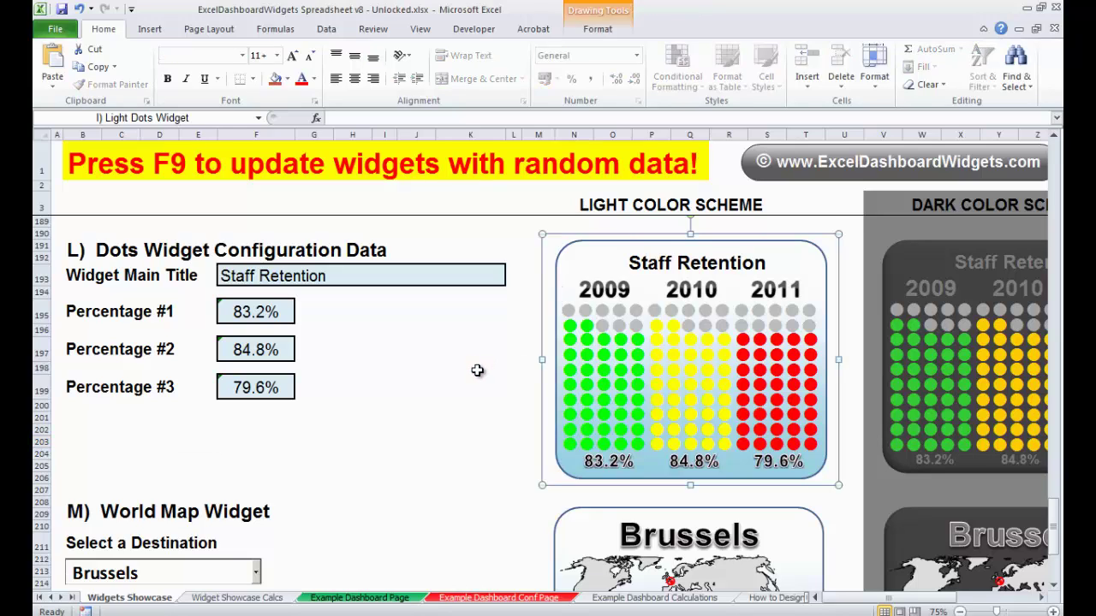
# Create a new blank workbook
pyautogui.click(59, 30)
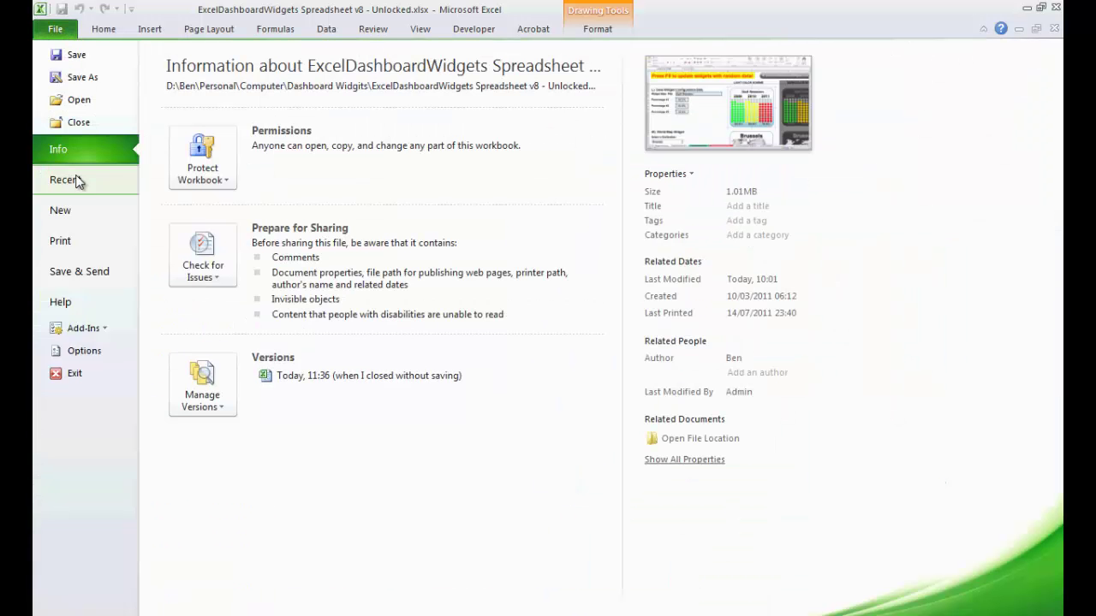
pyautogui.click(77, 211)
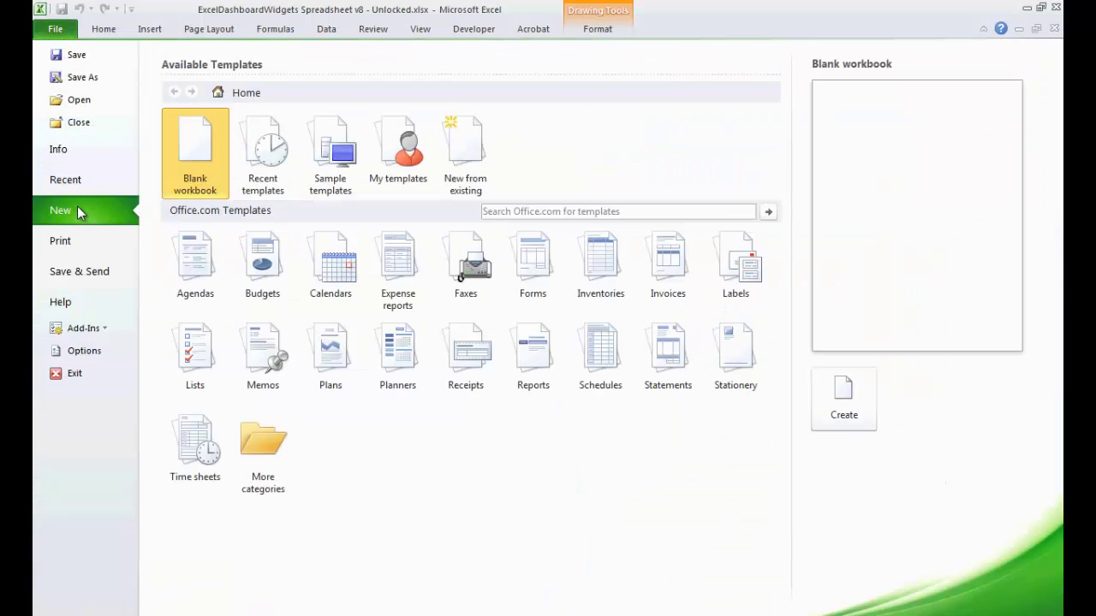
pyautogui.click(854, 410)
# Narrow column A to width 4.00 and paste the Staff Retention dots widget
pyautogui.click(117, 162)
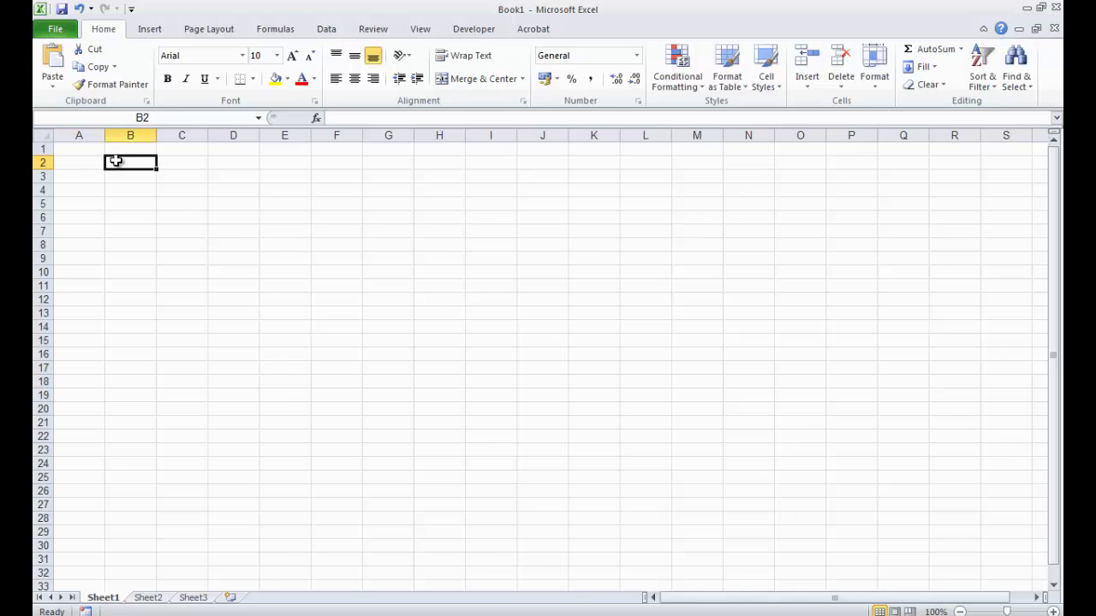
pyautogui.moveTo(106, 134); pyautogui.dragTo(70, 135)
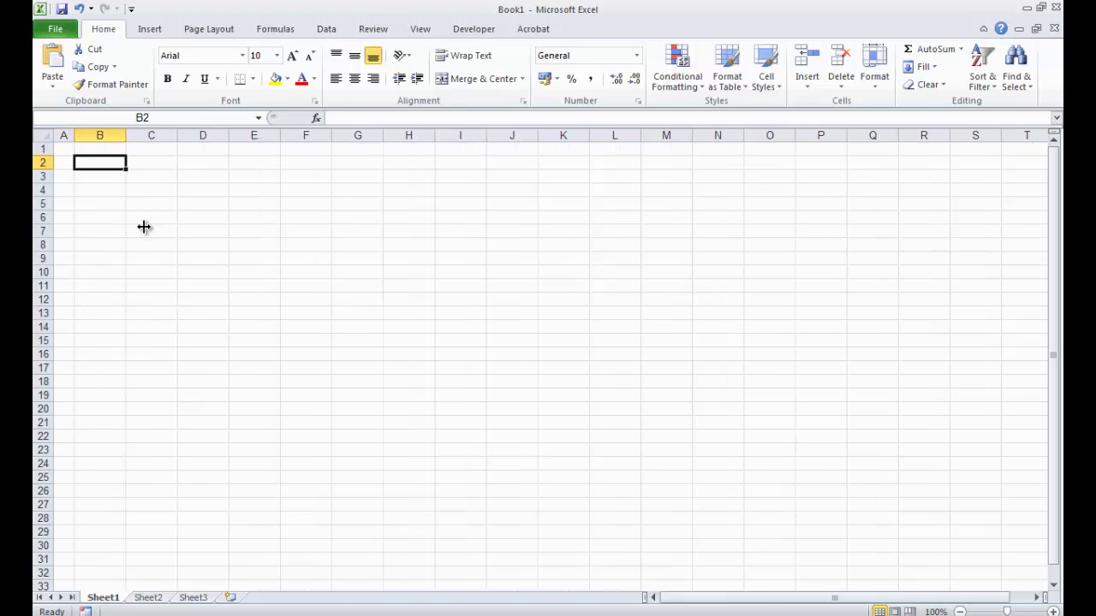
pyautogui.hotkey('ctrl', 'v')
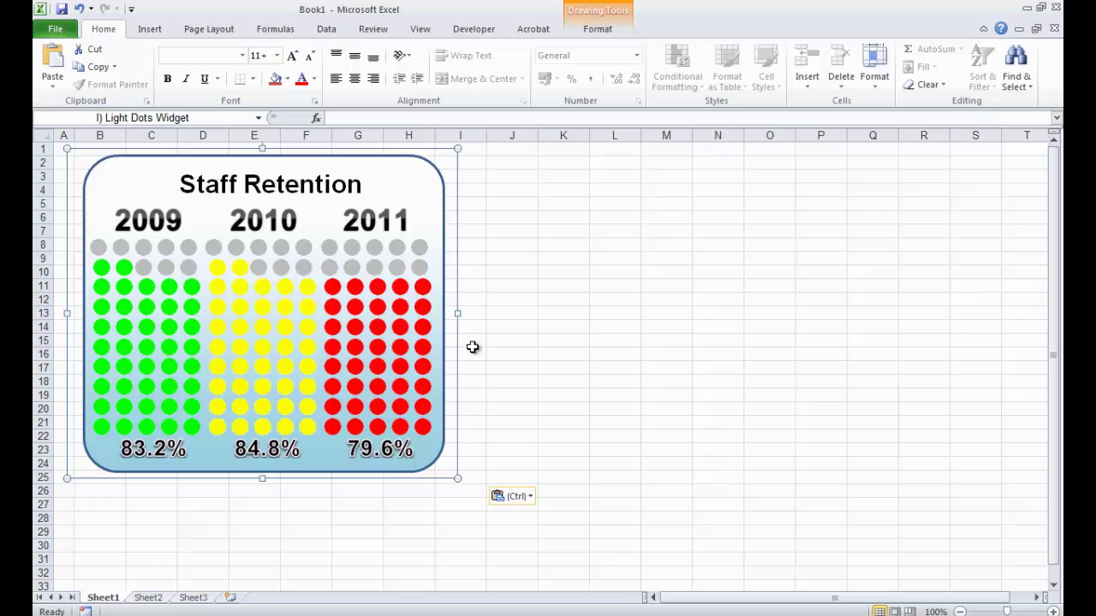
pyautogui.click(702, 395)
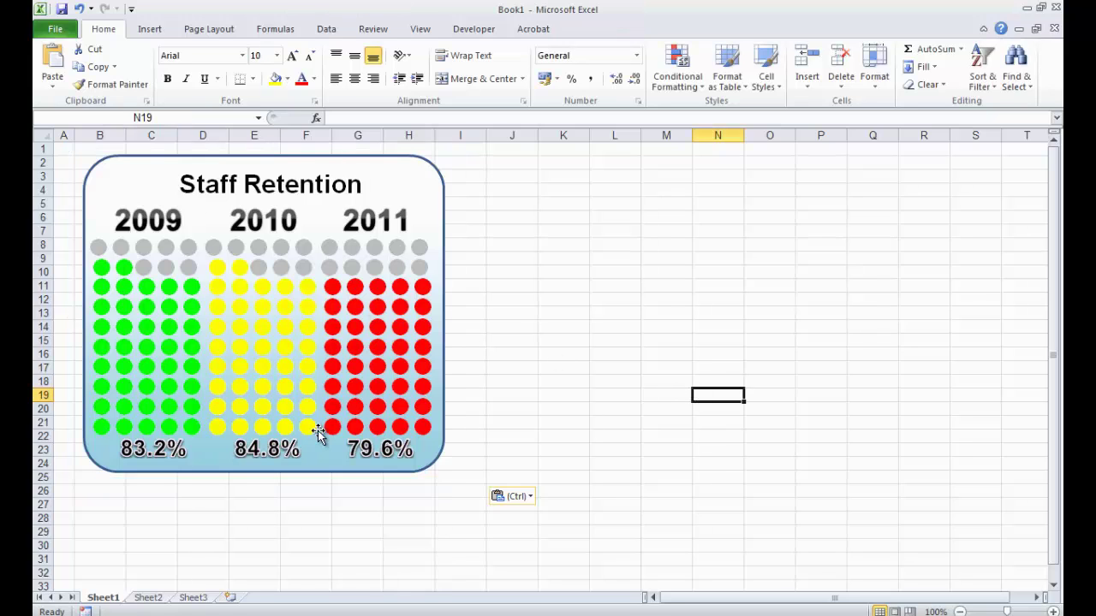
# Rename Sheet1, Sheet2 and Sheet3 to My Dashboard, My Configuration Tab and My Calculations Tab
pyautogui.doubleClick(108, 597)
pyautogui.write('My')
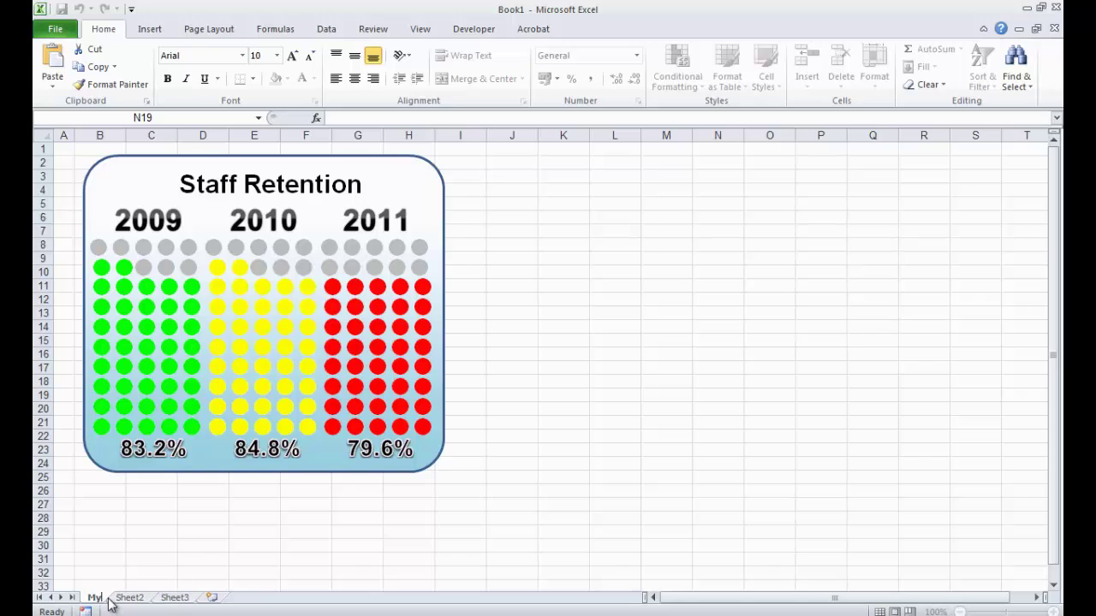
pyautogui.write(' Dashboard')
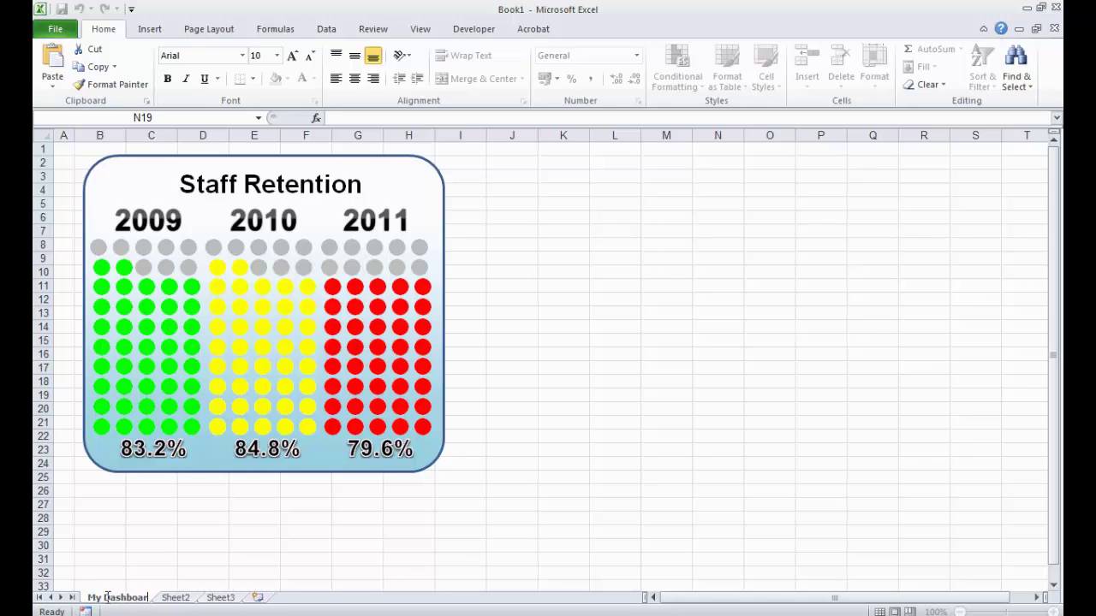
pyautogui.press('Return')
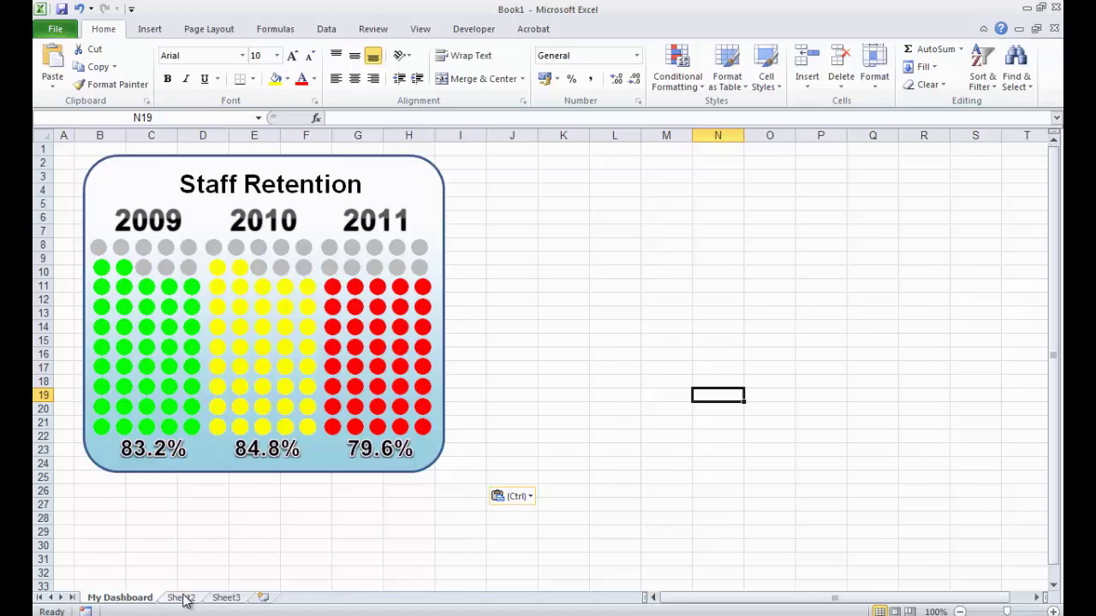
pyautogui.doubleClick(184, 597)
pyautogui.write('My')
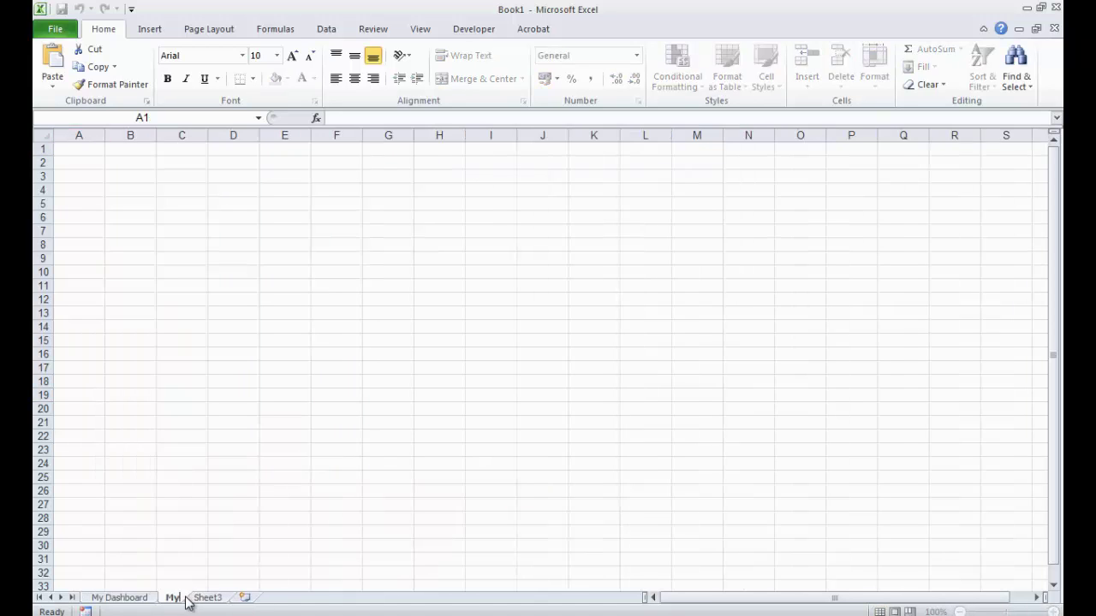
pyautogui.write(' configuration')
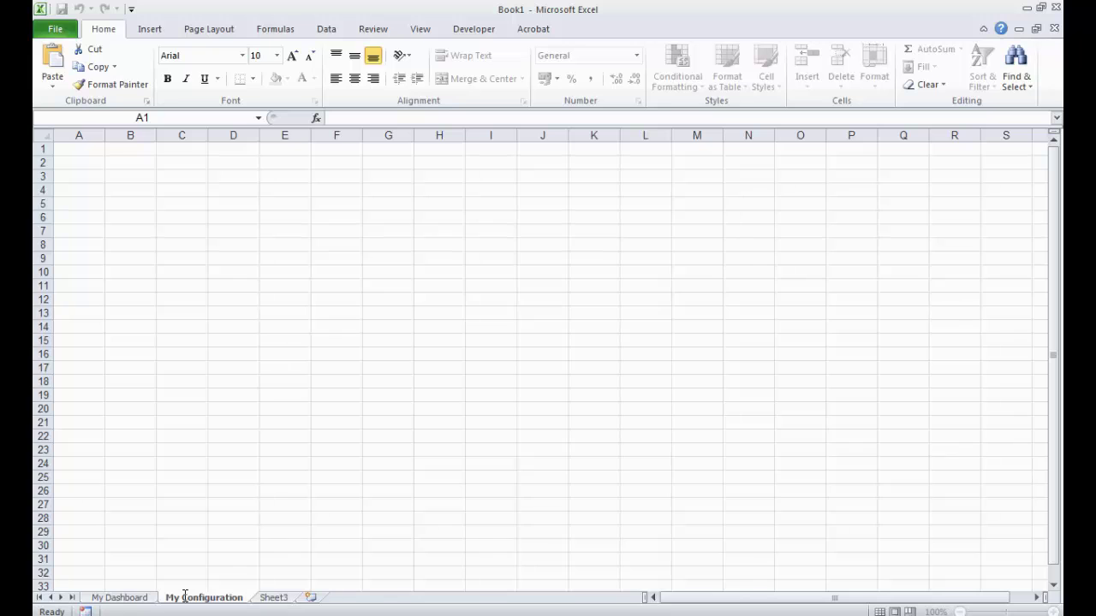
pyautogui.write(' Tab')
pyautogui.press('Return')
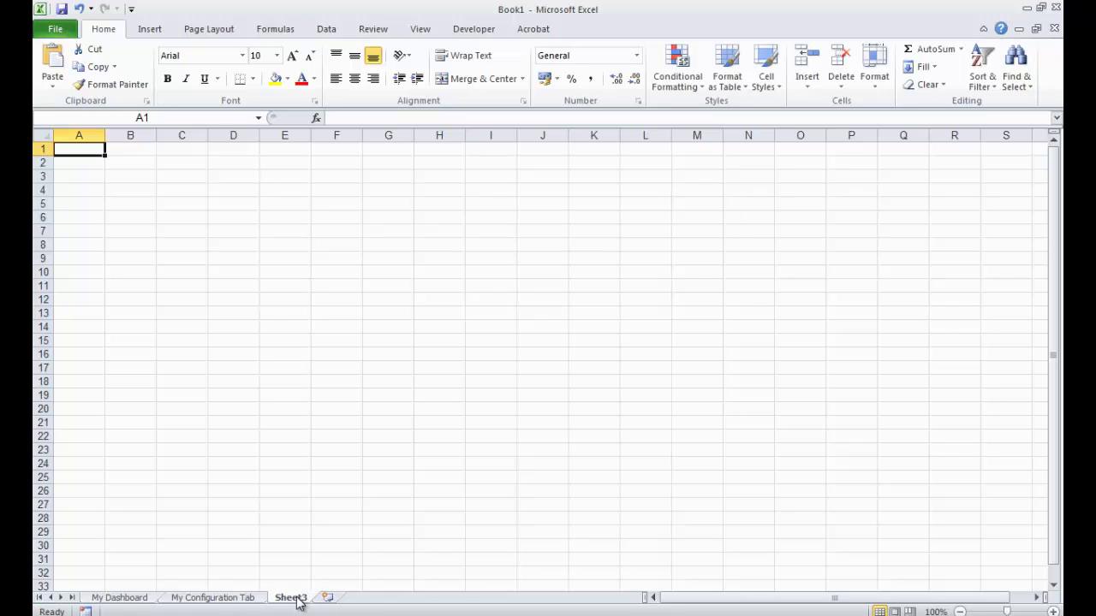
pyautogui.doubleClick(295, 598)
pyautogui.write('My Ca')
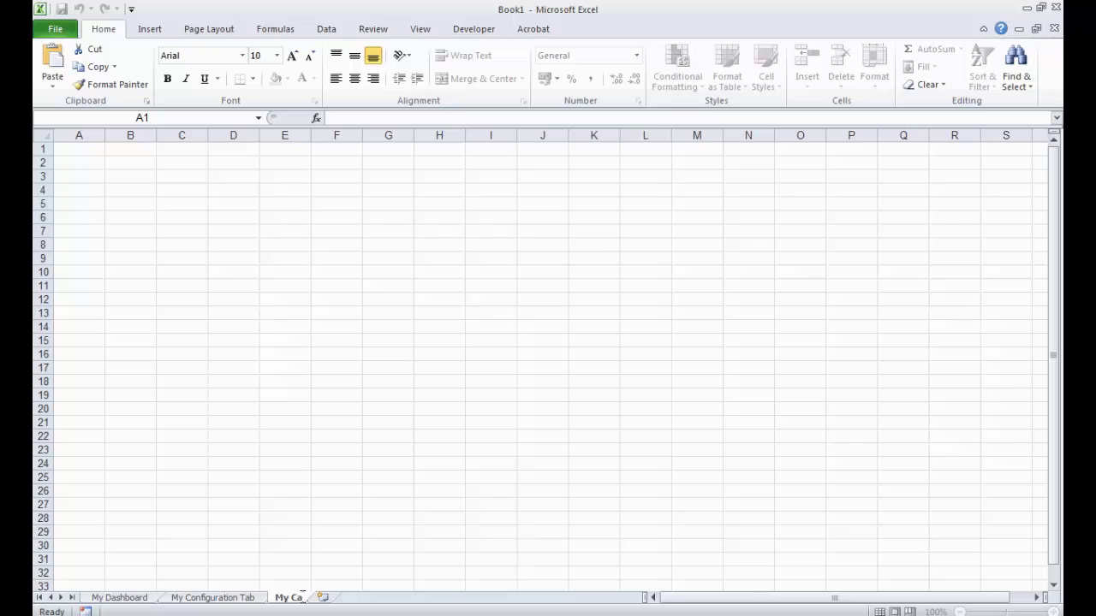
pyautogui.write('lculations Tab')
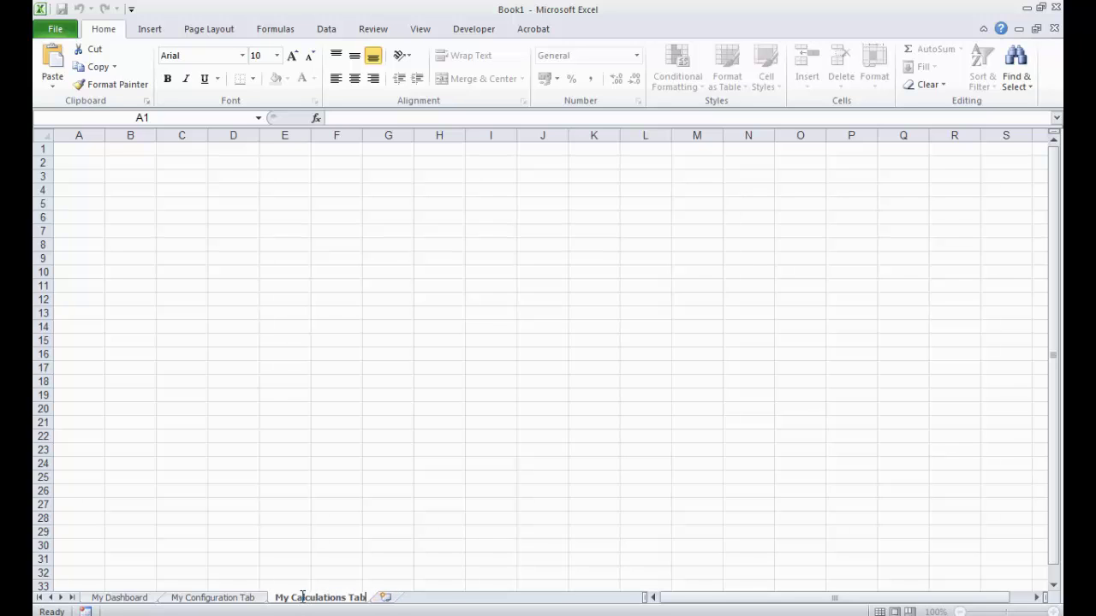
pyautogui.press('Return')
pyautogui.click(400, 547)
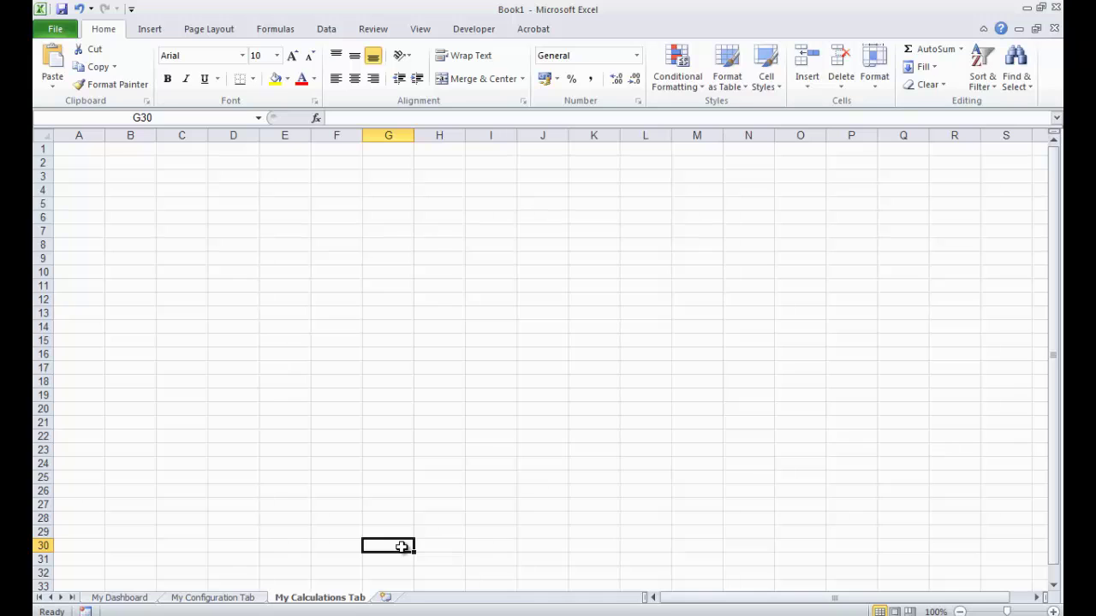
# Copy the Staff Retention configuration range from the showcase workbook and paste it onto My Configuration Tab
pyautogui.click(147, 599)
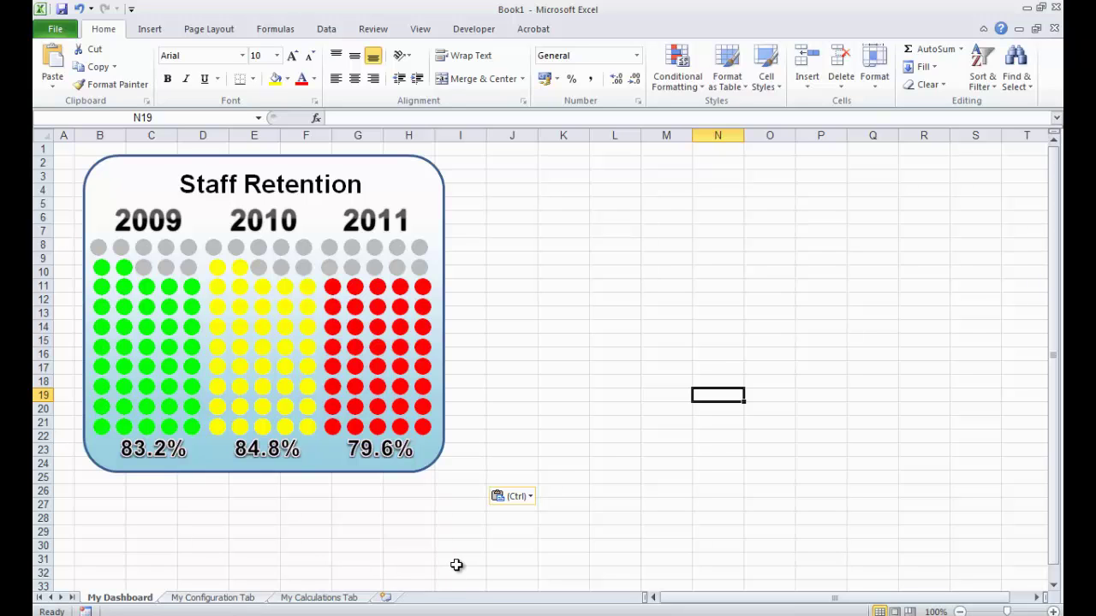
pyautogui.hotkey('alt', 'Tab')
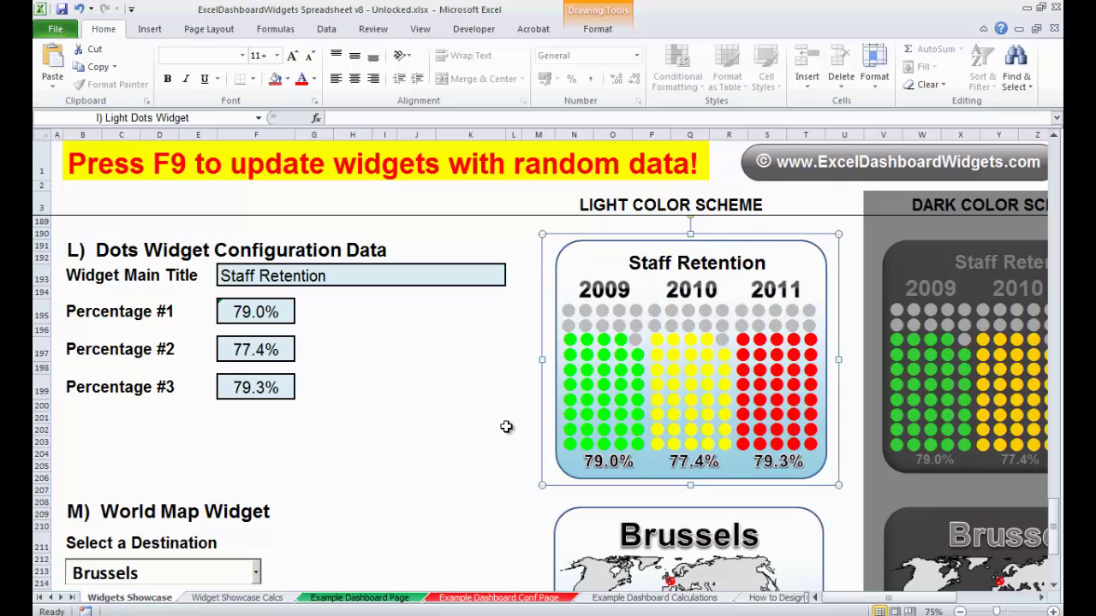
pyautogui.moveTo(504, 426); pyautogui.dragTo(61, 260)
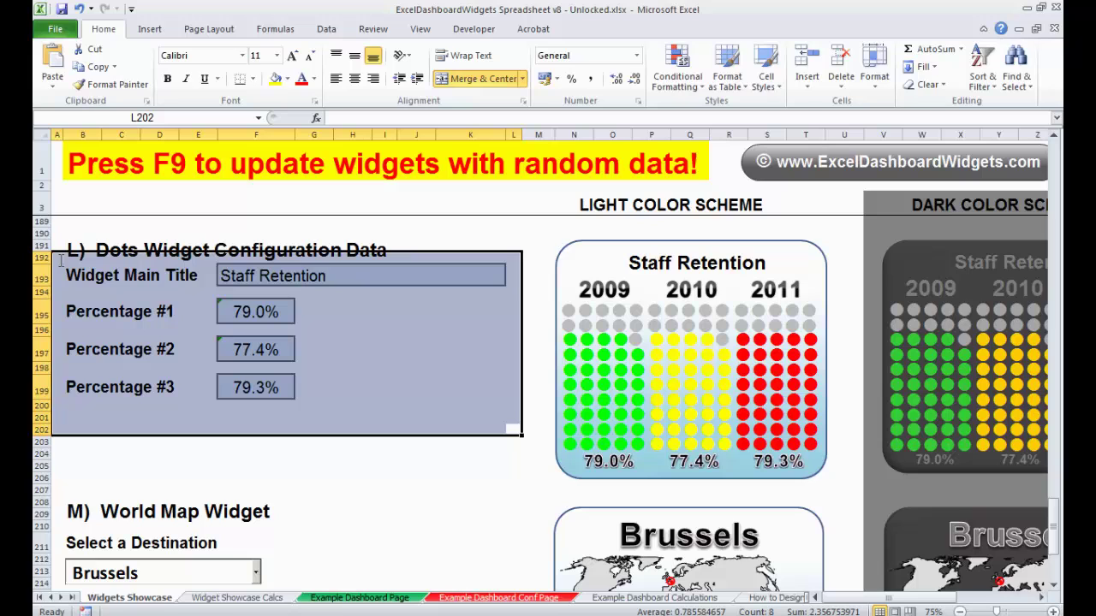
pyautogui.hotkey('ctrl', 'c')
pyautogui.hotkey('ctrl', 'Tab')
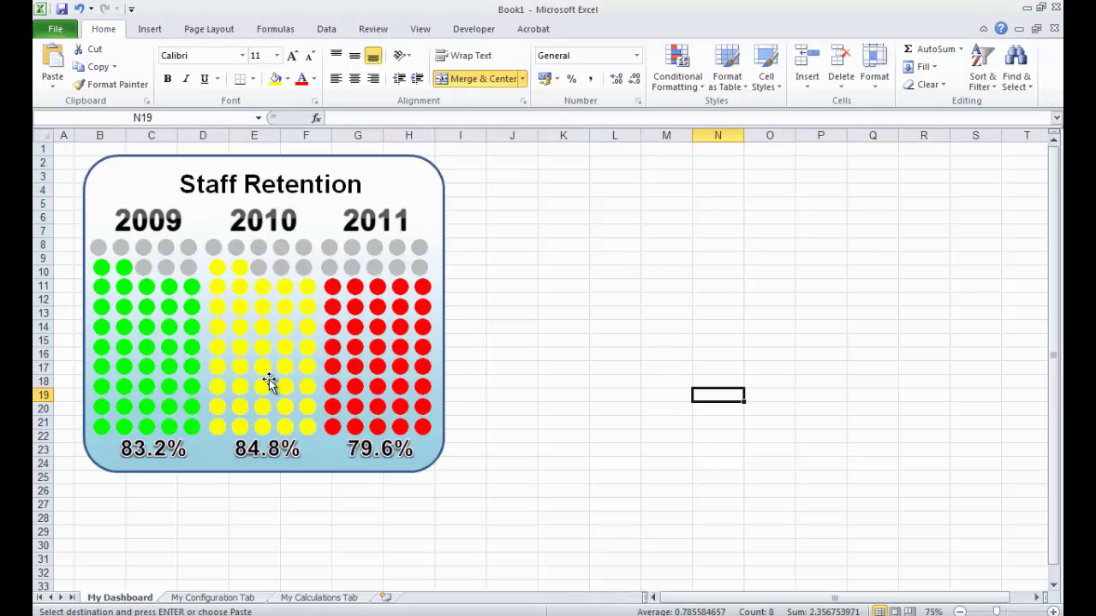
pyautogui.click(220, 592)
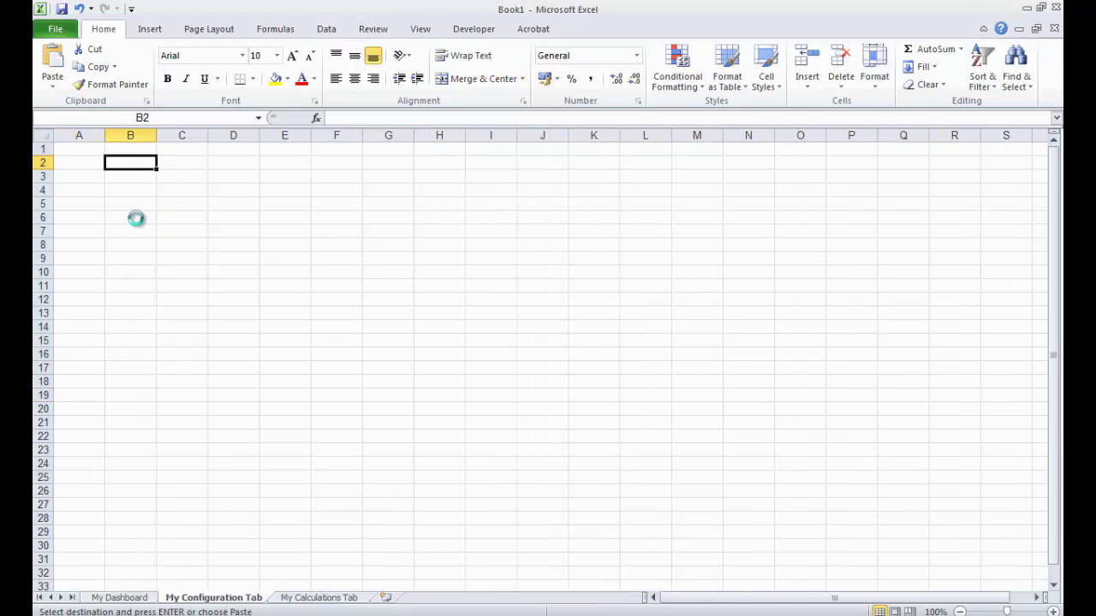
pyautogui.hotkey('ctrl', 'v')
pyautogui.click(190, 436)
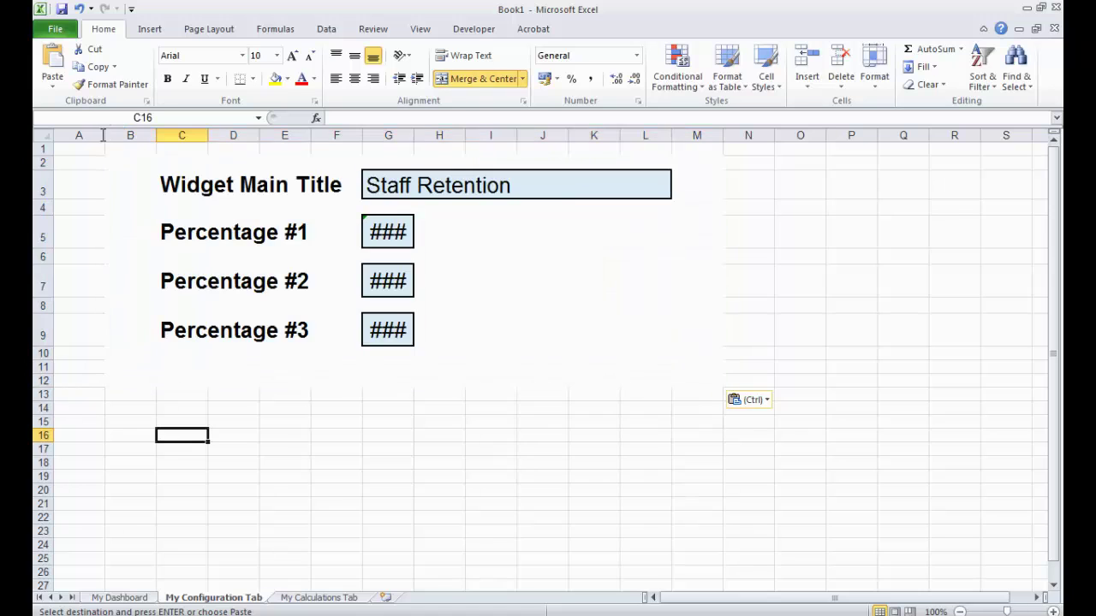
# Narrow columns A (to 2.00) and B, and widen column G so the percentages show
pyautogui.moveTo(104, 135); pyautogui.dragTo(68, 136)
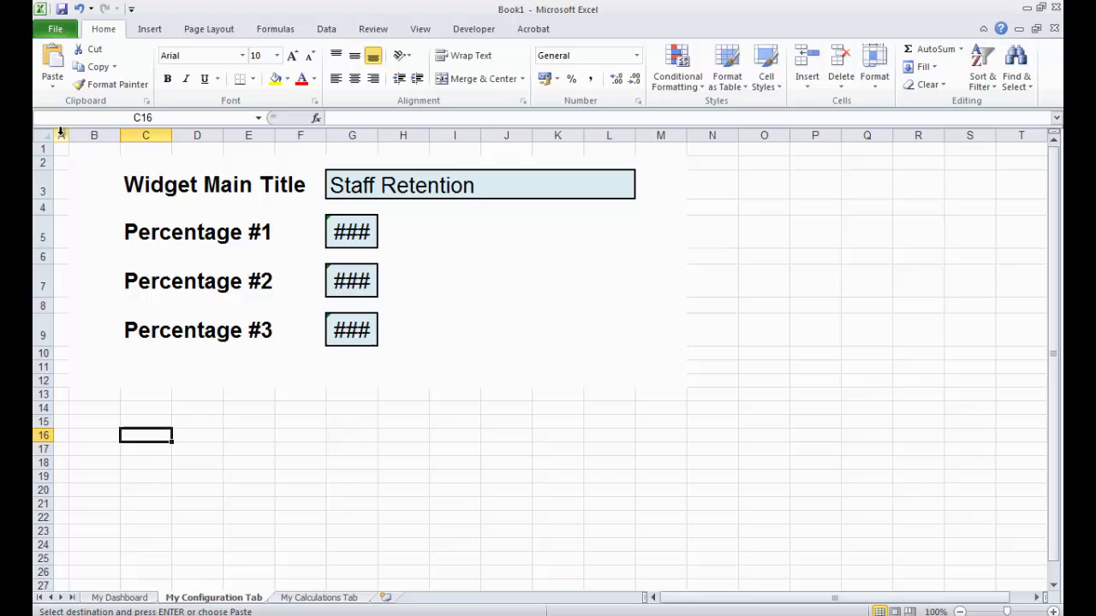
pyautogui.moveTo(119, 135); pyautogui.dragTo(82, 135)
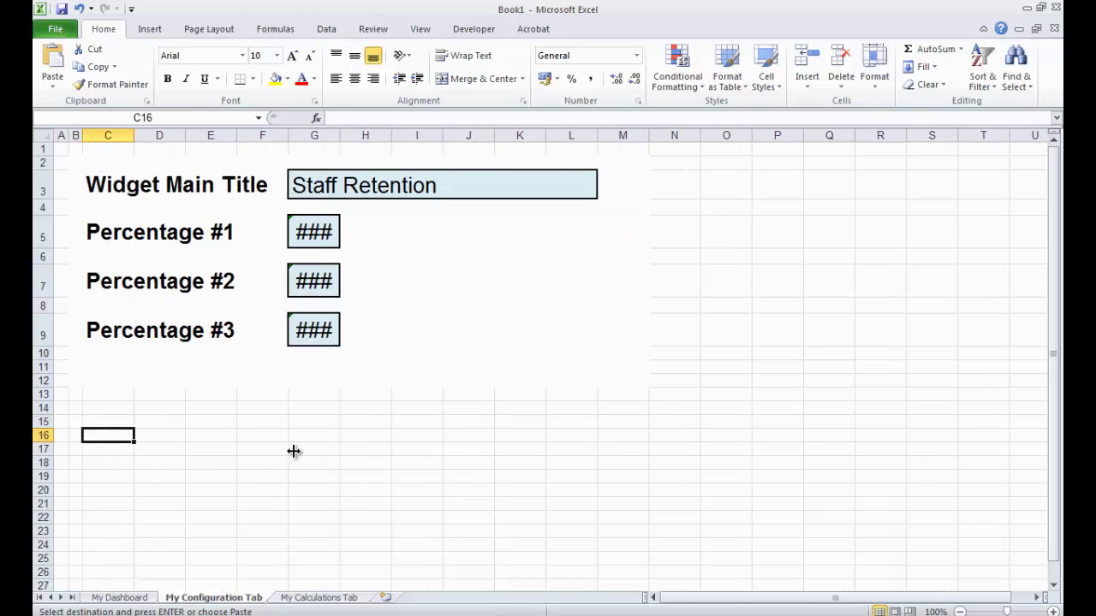
pyautogui.click(302, 473)
pyautogui.moveTo(341, 131); pyautogui.dragTo(392, 131)
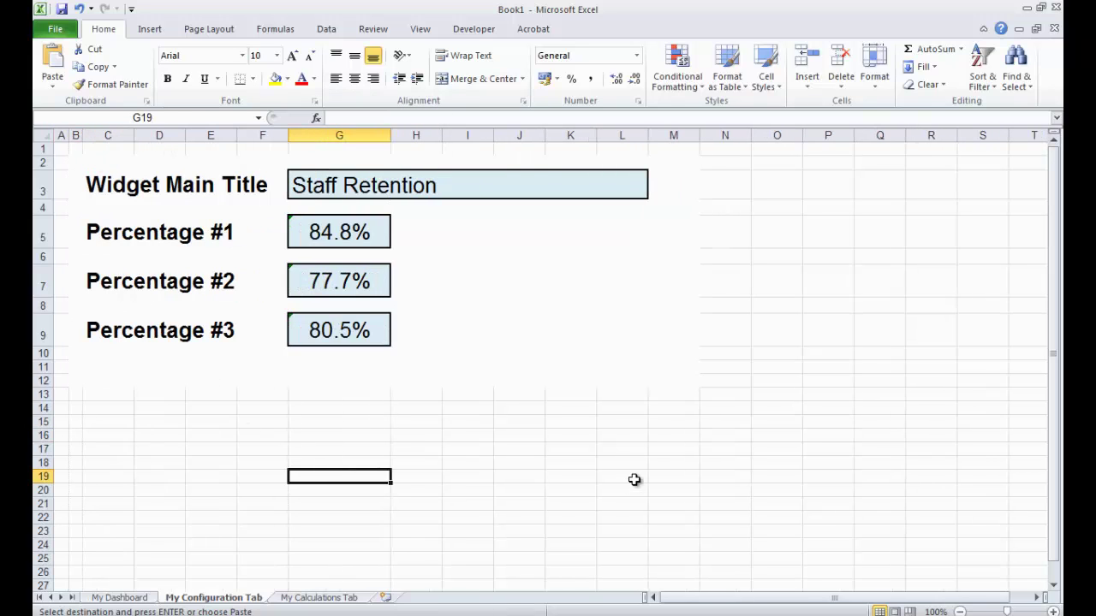
# Retitle G3 to the owner's name followed by 'Staff Retention Data'
pyautogui.click(315, 182)
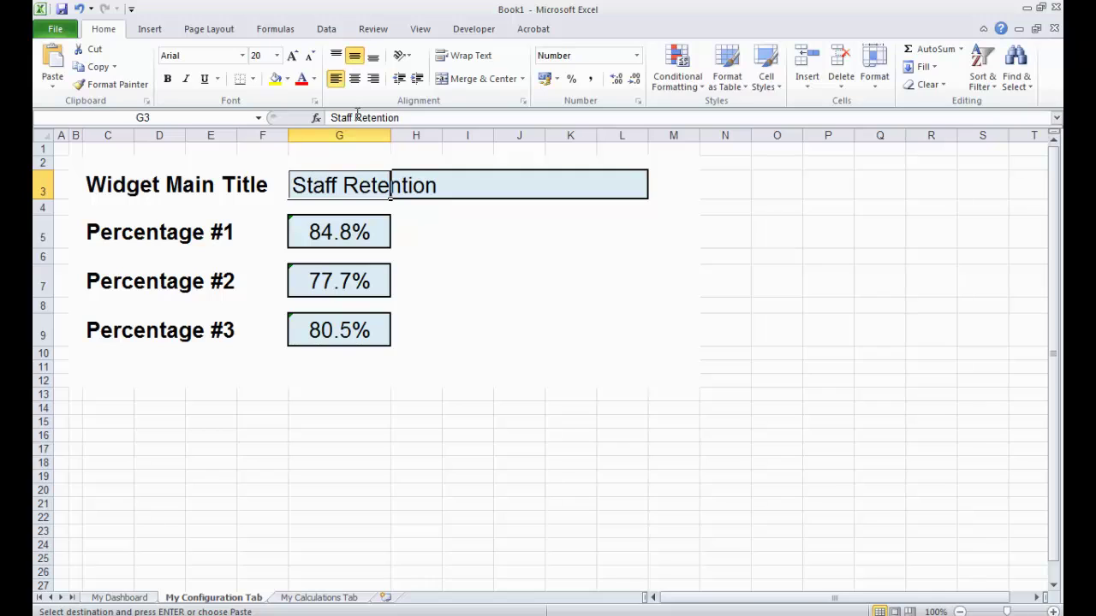
pyautogui.moveTo(350, 117); pyautogui.dragTo(324, 118)
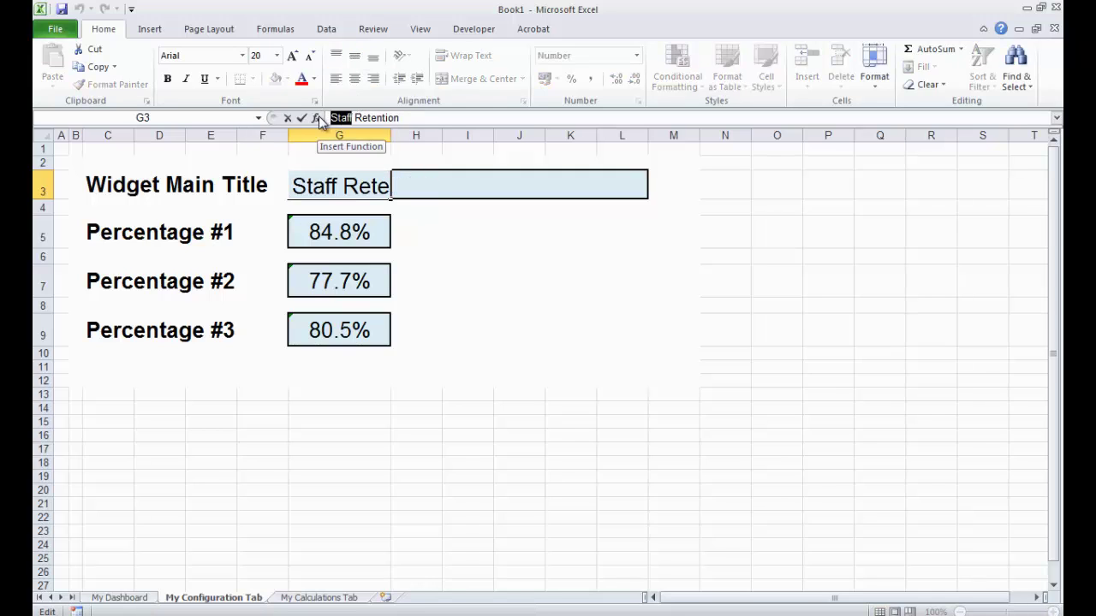
pyautogui.write("Gustave's")
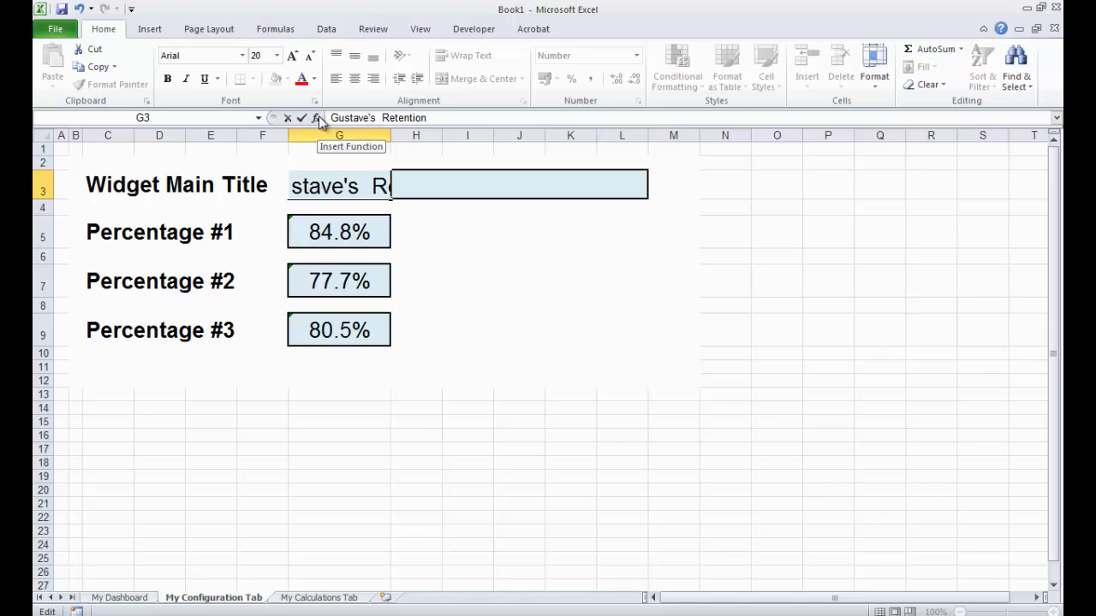
pyautogui.write(' Staff')
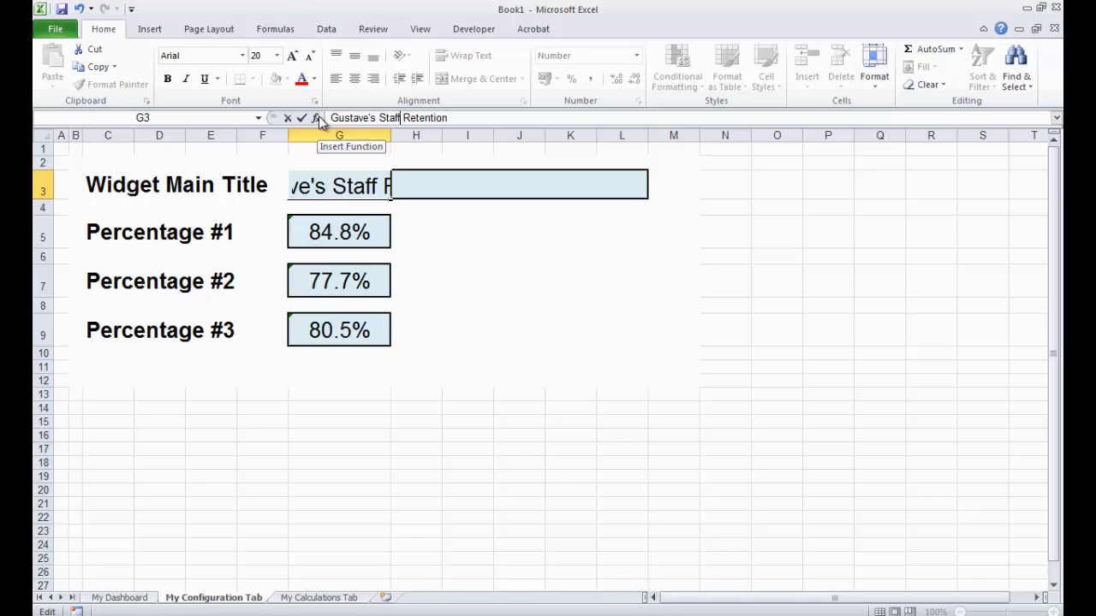
pyautogui.press('End')
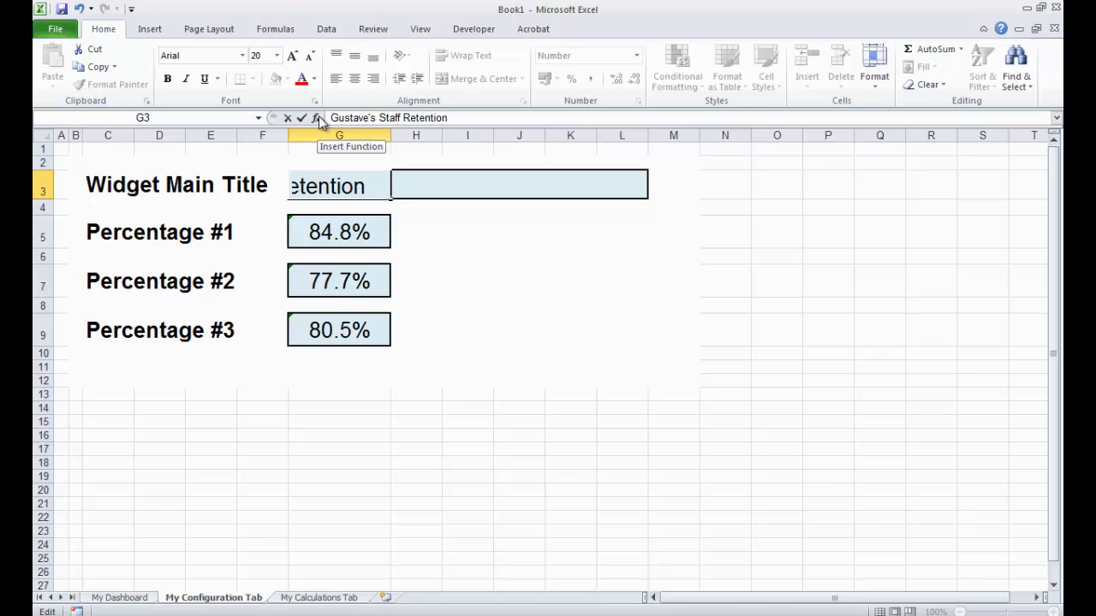
pyautogui.write('Data')
pyautogui.press('Return')
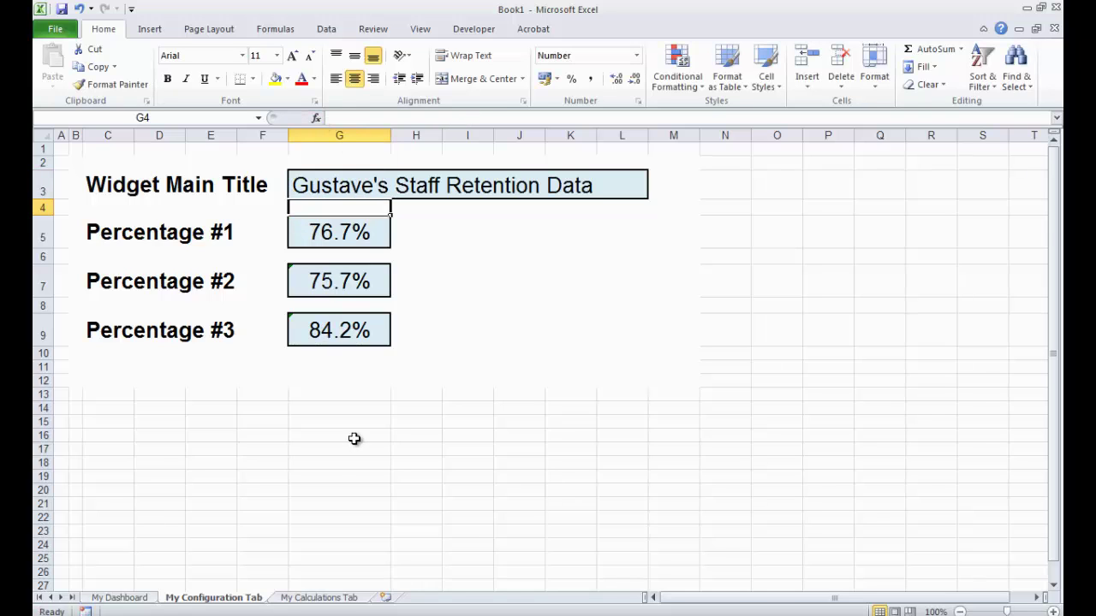
# Replace the RAND formula in Percentage #1 cell G5 with the value 0.95
pyautogui.click(342, 462)
pyautogui.click(335, 231)
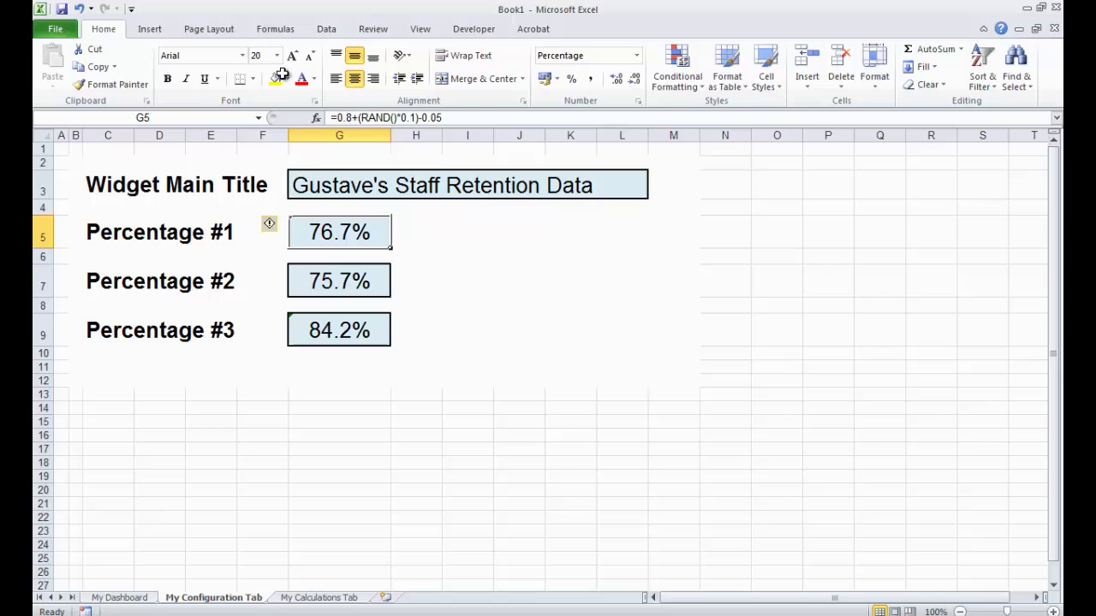
pyautogui.moveTo(453, 118); pyautogui.dragTo(331, 117)
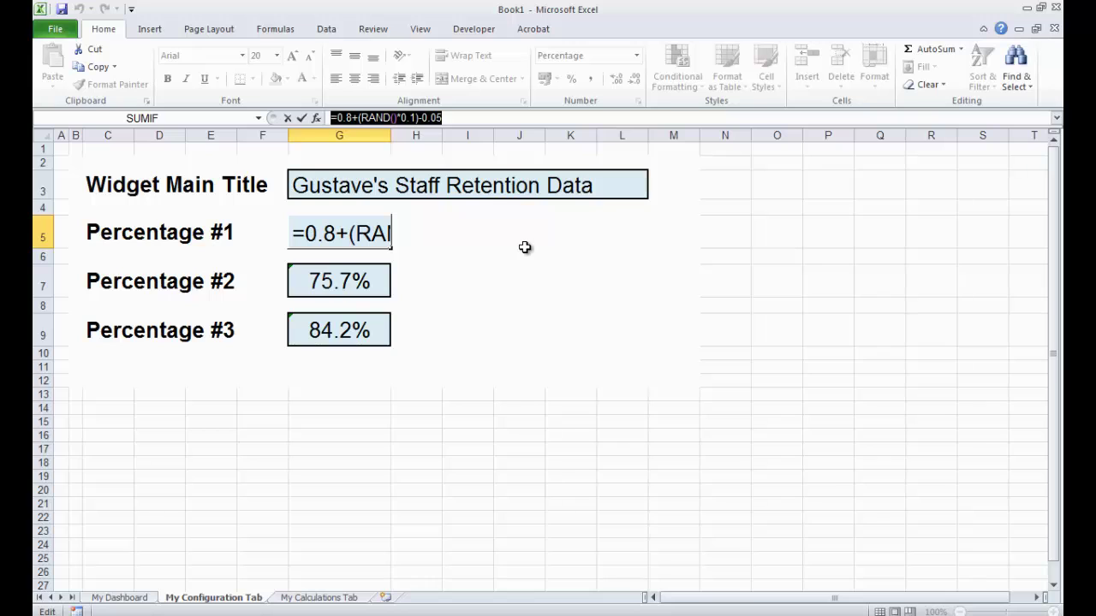
pyautogui.write('95')
pyautogui.press('Return')
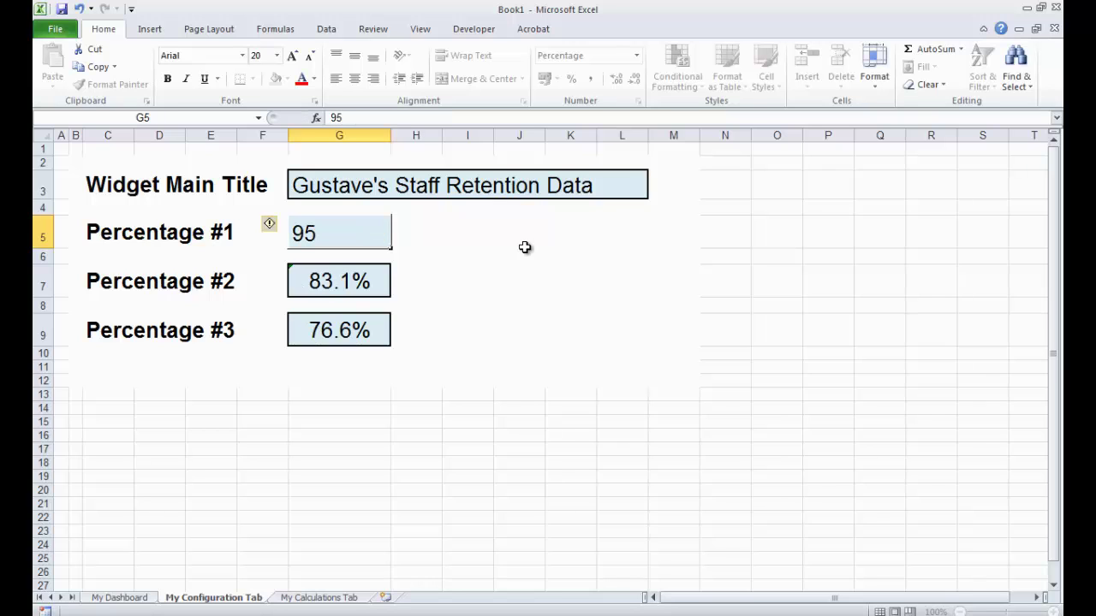
pyautogui.click(334, 238)
pyautogui.write('0.')
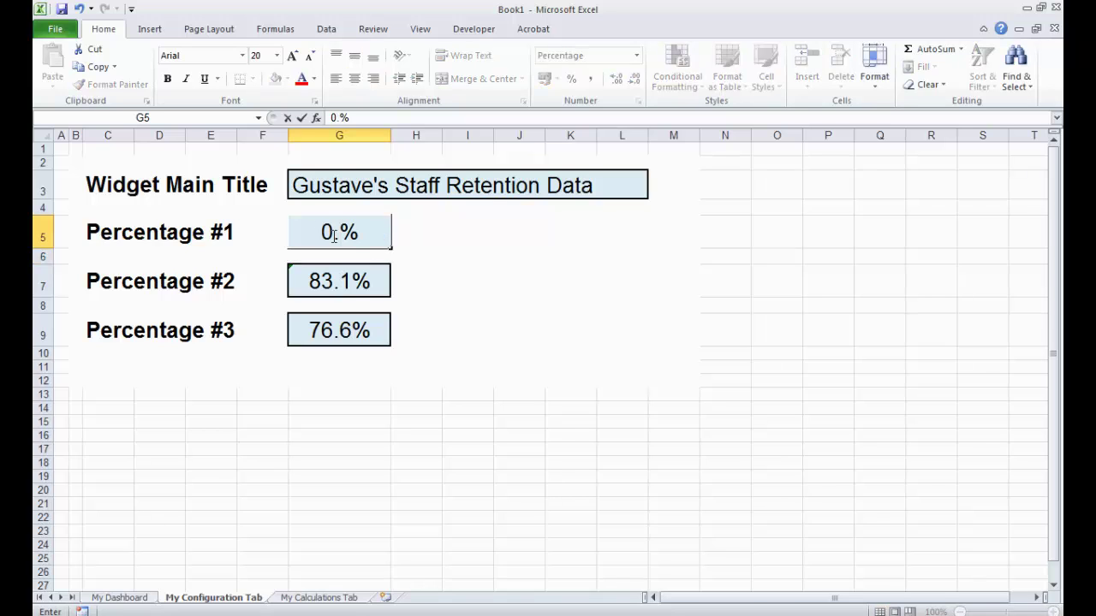
pyautogui.write('95')
pyautogui.press('Return')
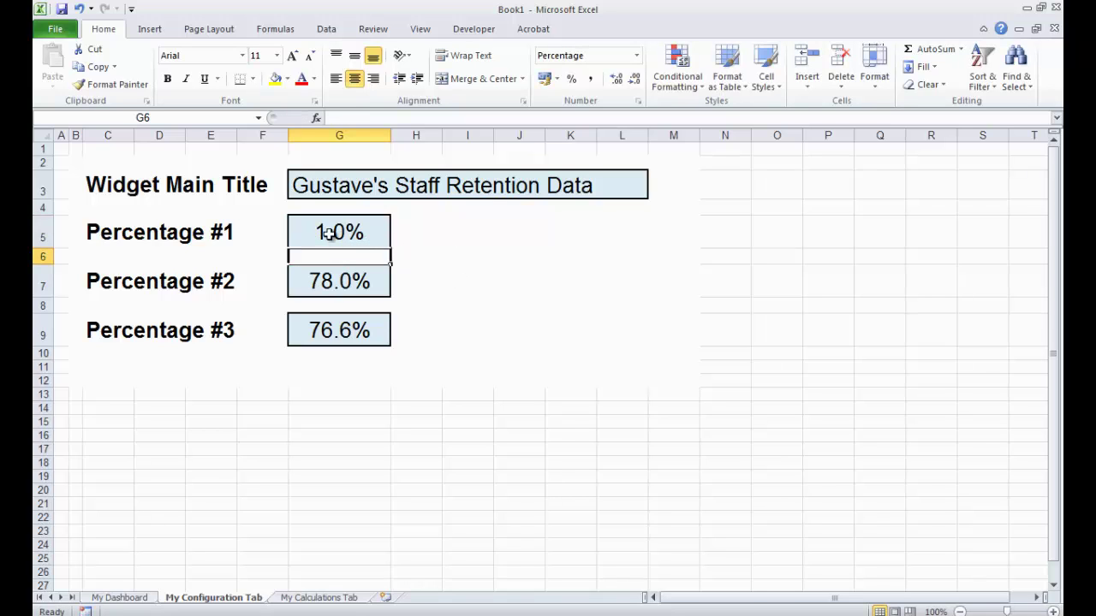
# Give G5 a one-decimal percentage format and enter it as 95%
pyautogui.click(338, 233)
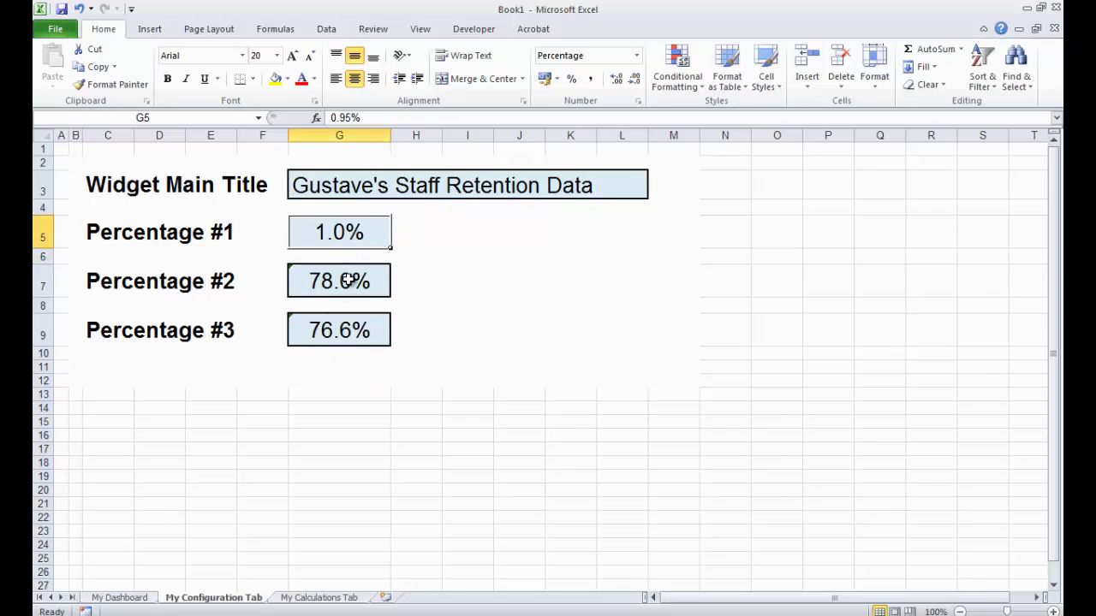
pyautogui.rightClick(373, 225)
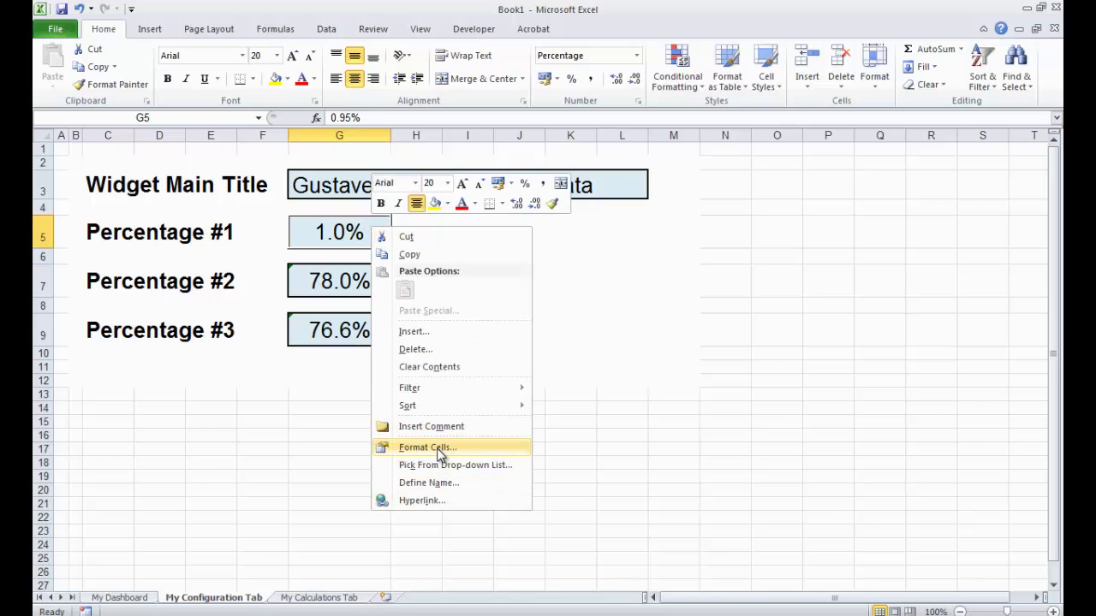
pyautogui.press('Return')
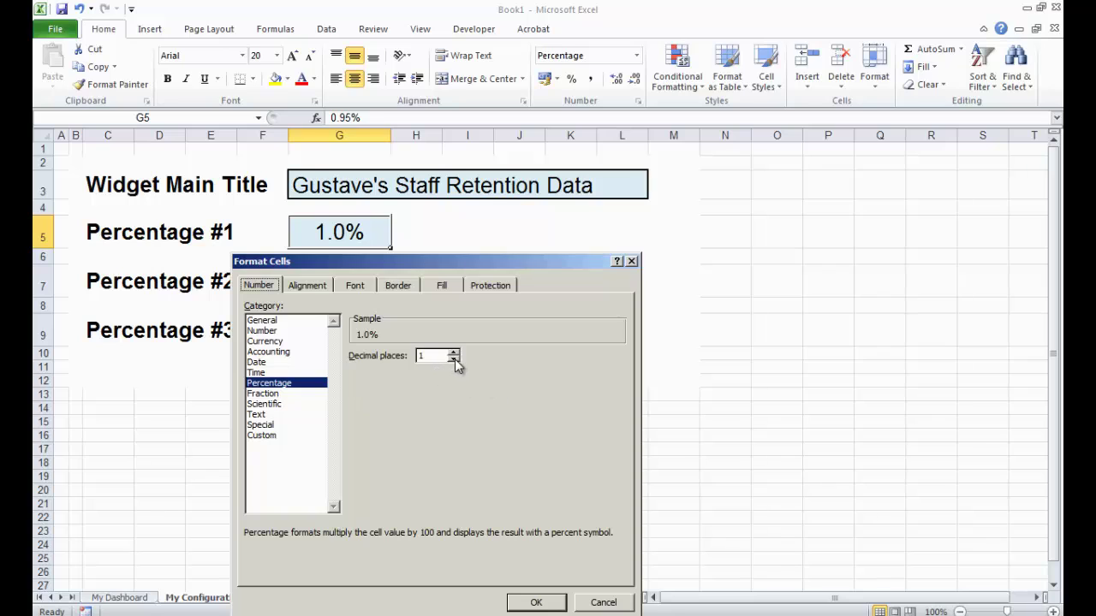
pyautogui.click(538, 602)
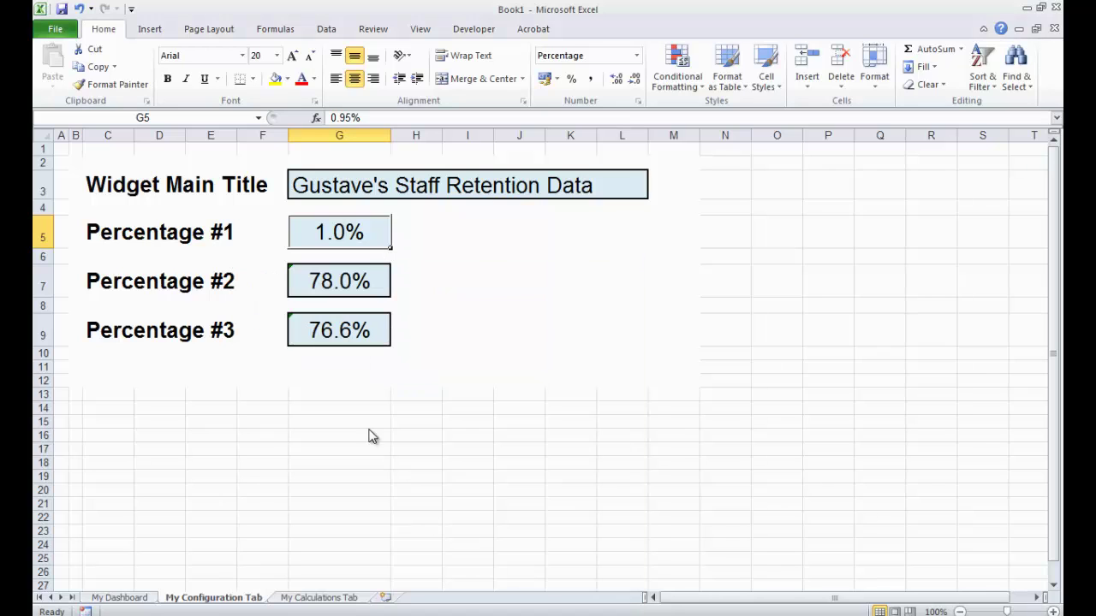
pyautogui.click(348, 119)
pyautogui.moveTo(349, 119); pyautogui.dragTo(326, 120)
pyautogui.write('9')
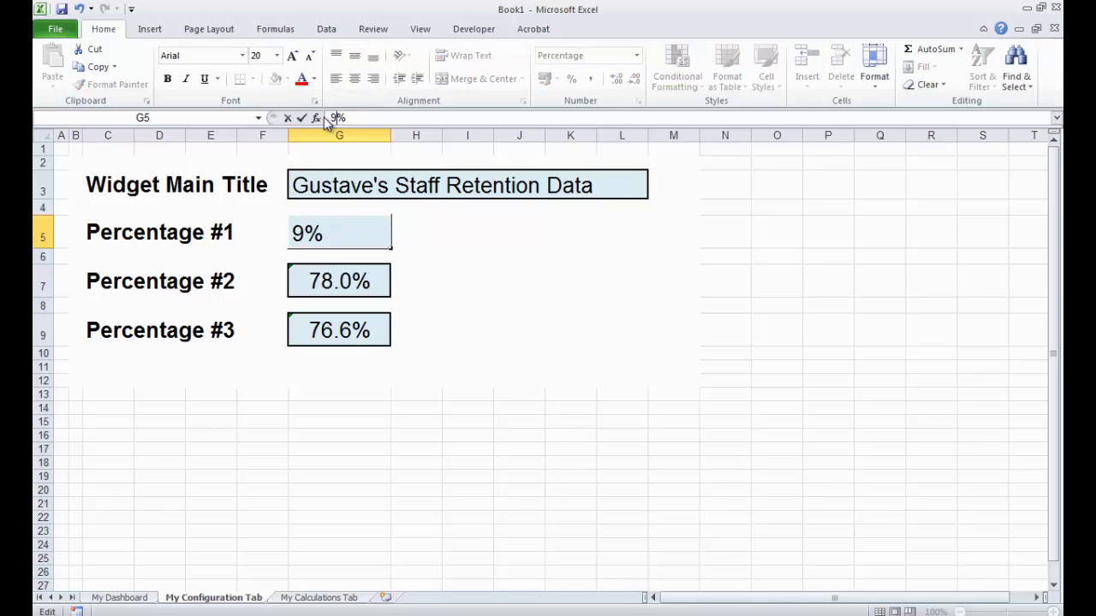
pyautogui.write('5')
pyautogui.press('Return')
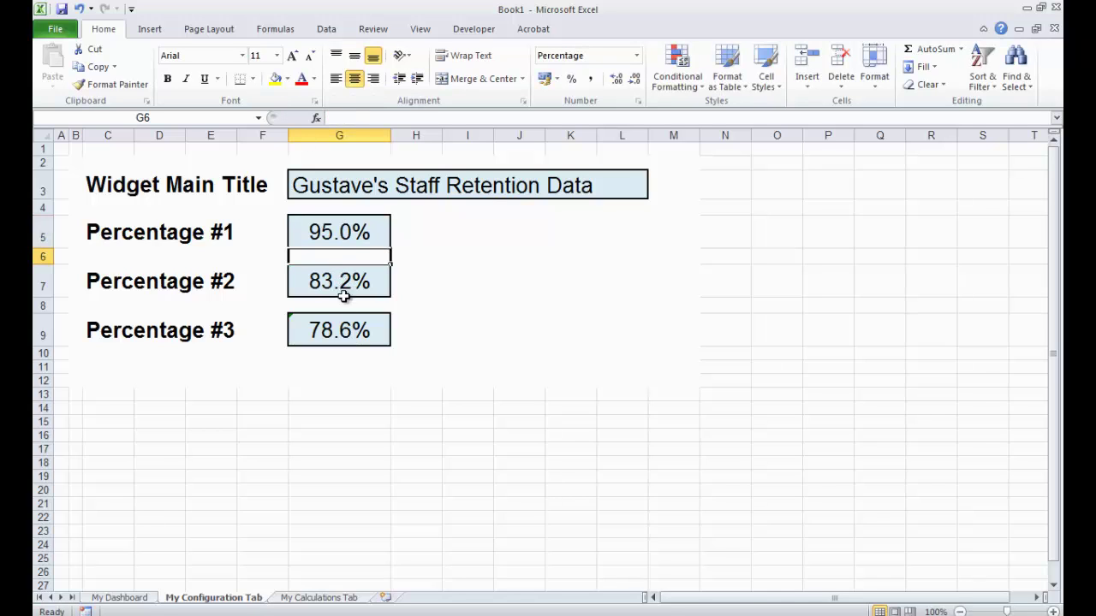
# Leave Percentage #2 in G7 unchanged and set Percentage #3 in G9 to 67.3%
pyautogui.click(339, 285)
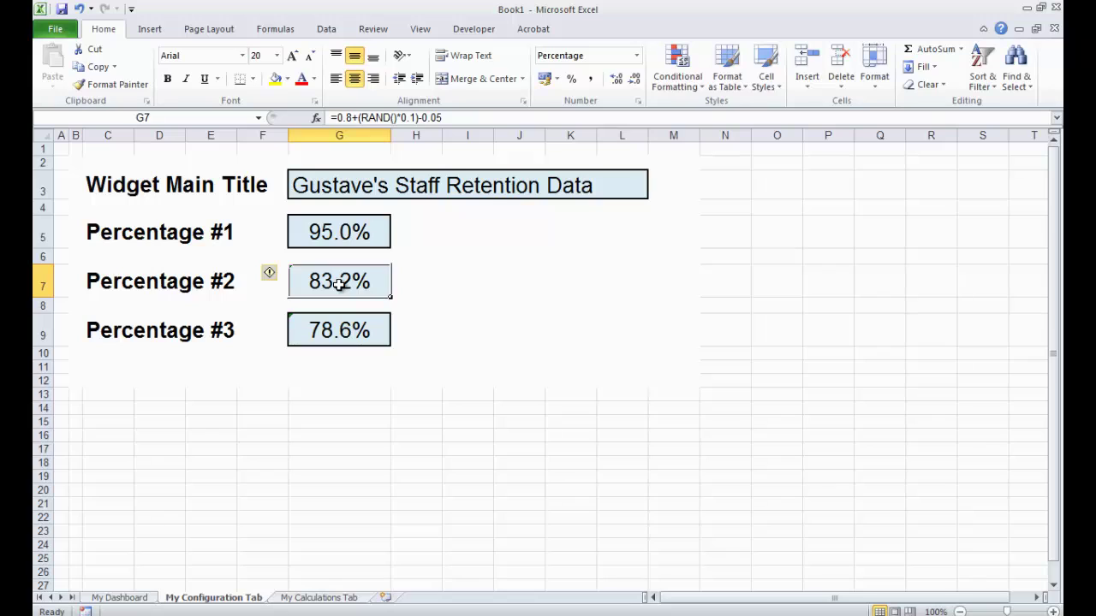
pyautogui.press('Return')
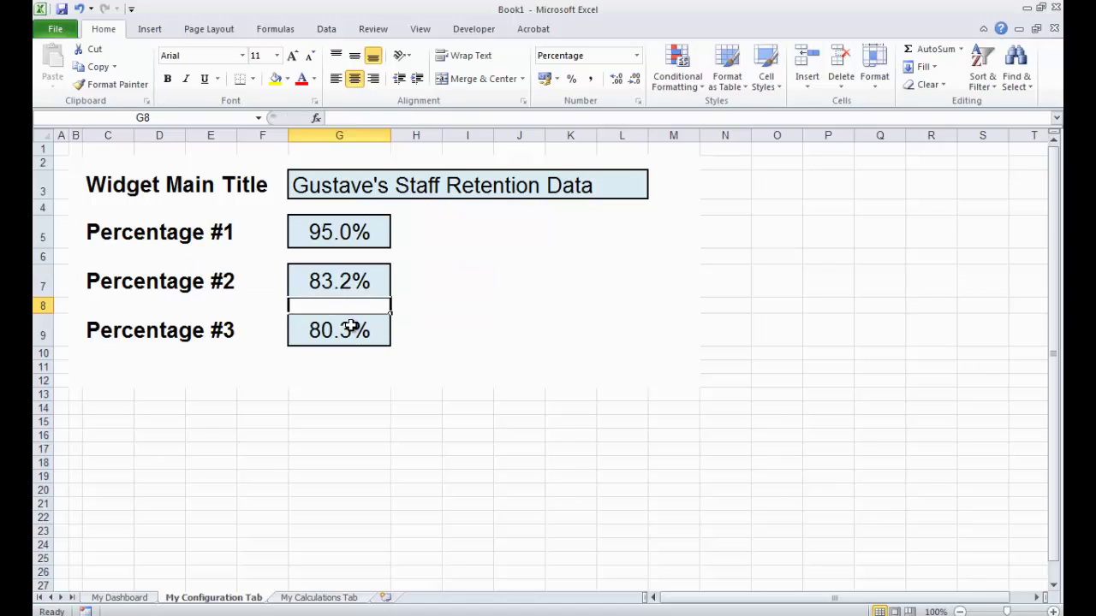
pyautogui.click(353, 324)
pyautogui.moveTo(461, 120); pyautogui.dragTo(326, 106)
pyautogui.write('=')
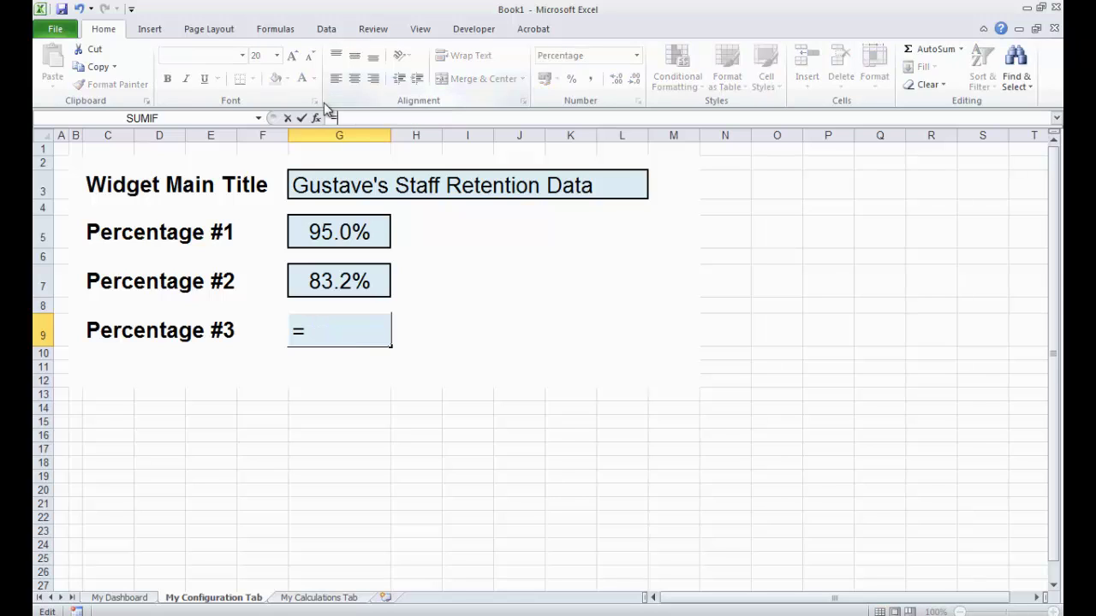
pyautogui.press('BackSpace')
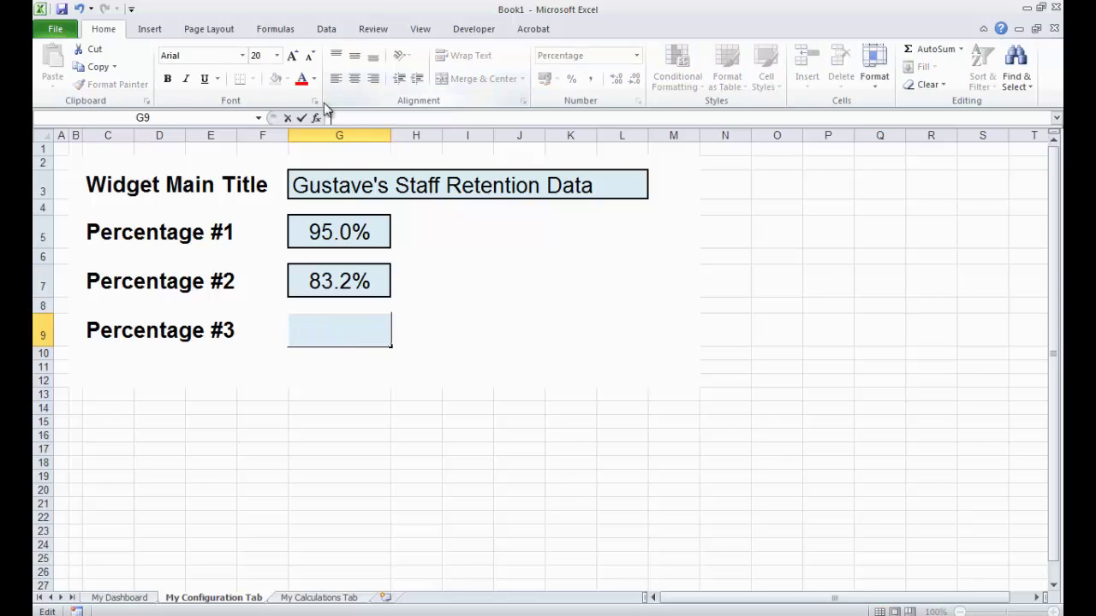
pyautogui.write('67.3')
pyautogui.press('Return')
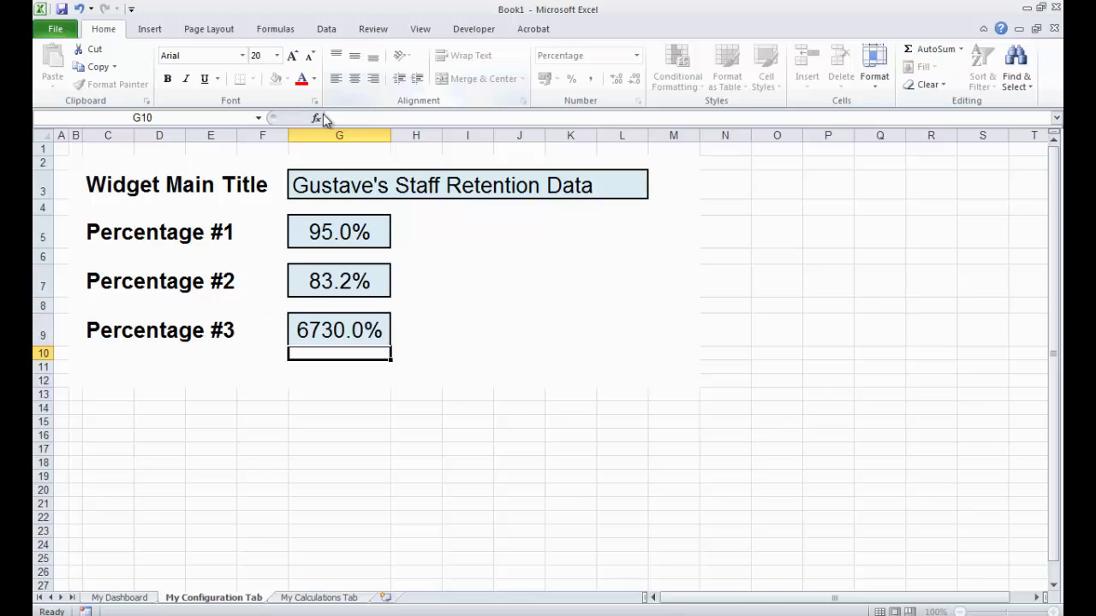
pyautogui.click(347, 447)
pyautogui.click(366, 327)
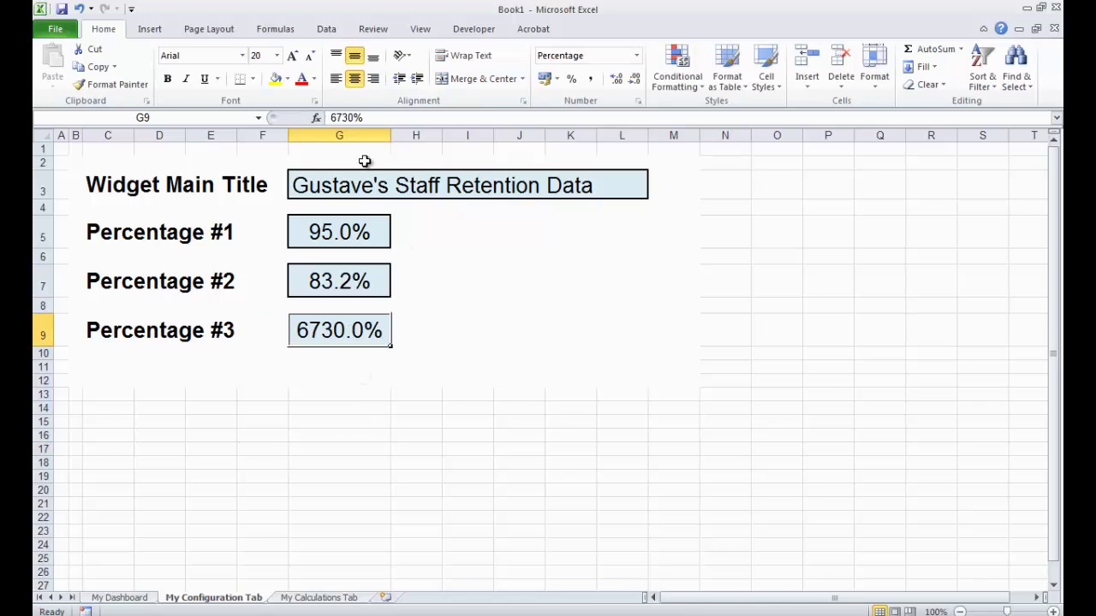
pyautogui.click(355, 113)
pyautogui.press('BackSpace')
pyautogui.press('BackSpace')
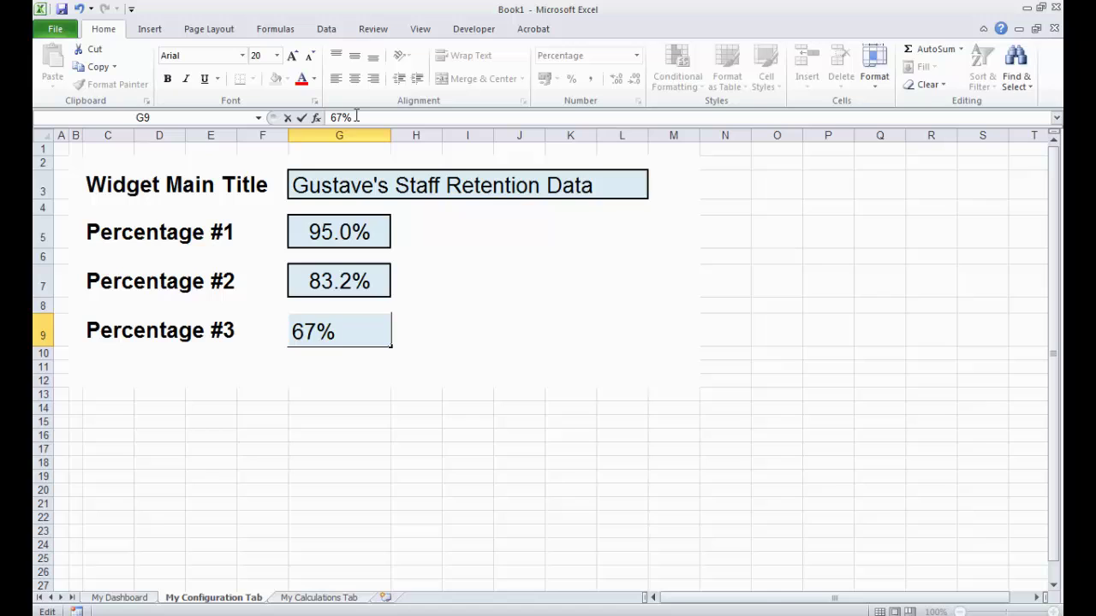
pyautogui.write('.3')
pyautogui.press('Return')
pyautogui.click(347, 446)
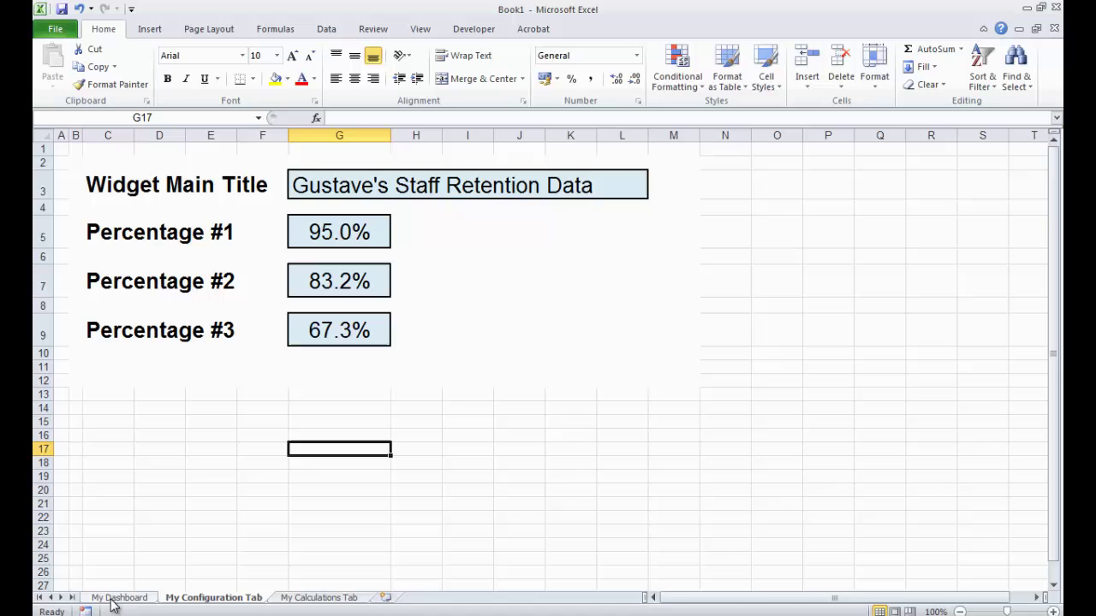
# Copy the Dots Widget calculation block from the Widget Showcase Calcs sheet into B2 of My Calculations Tab
pyautogui.click(294, 599)
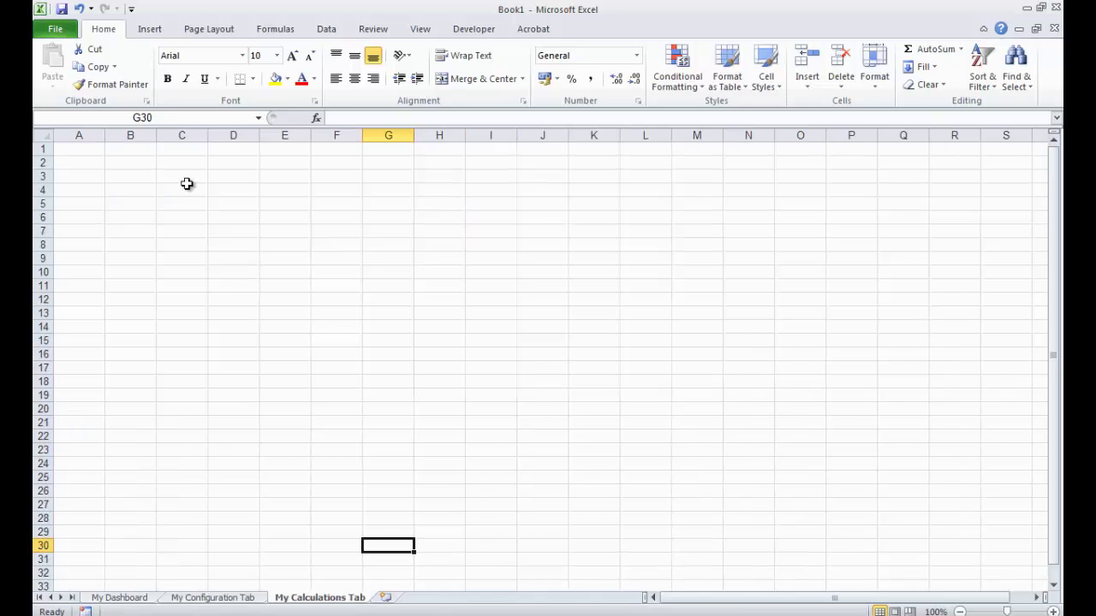
pyautogui.click(198, 288)
pyautogui.hotkey('alt', 'Tab')
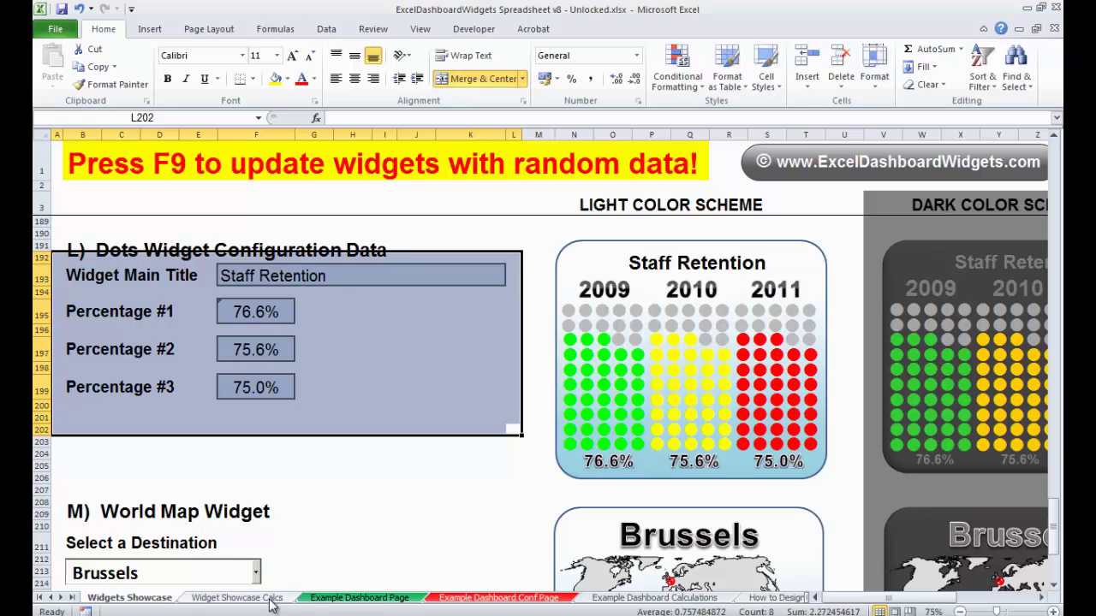
pyautogui.hotkey('ctrl', 'pagedown')
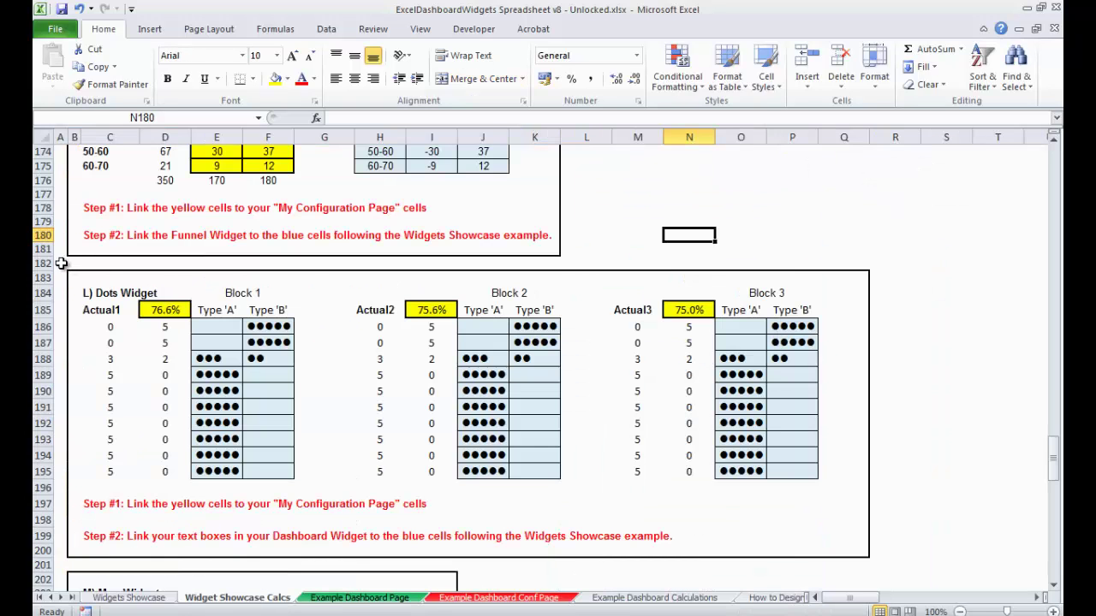
pyautogui.moveTo(60, 263); pyautogui.dragTo(873, 556)
pyautogui.hotkey('ctrl', 'c')
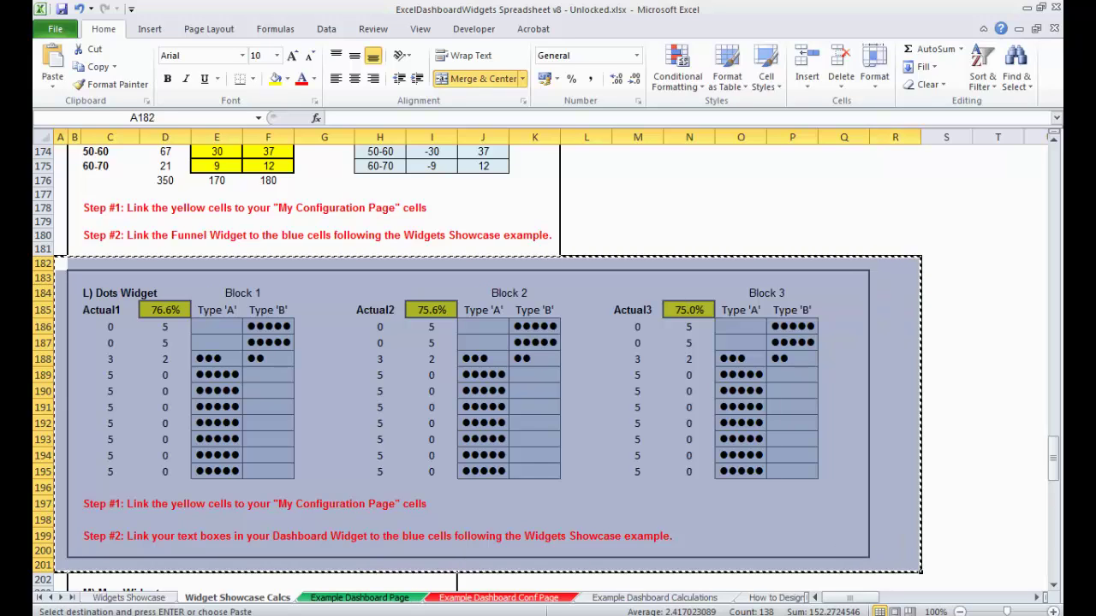
pyautogui.hotkey('ctrl', 'Tab')
pyautogui.press('alt')
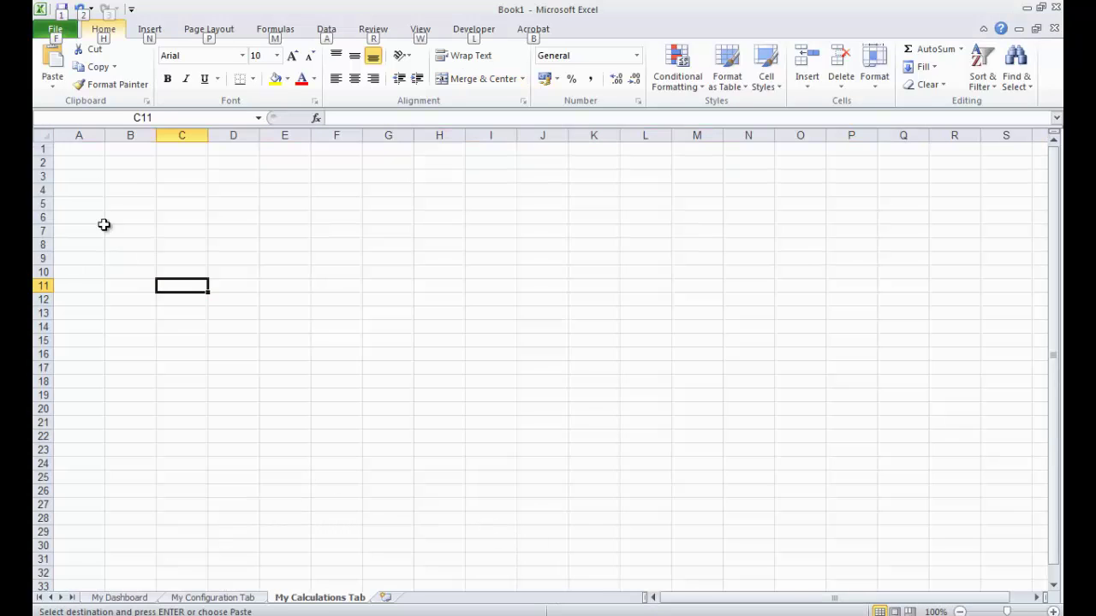
pyautogui.click(114, 161)
pyautogui.hotkey('ctrl', 'v')
pyautogui.click(211, 487)
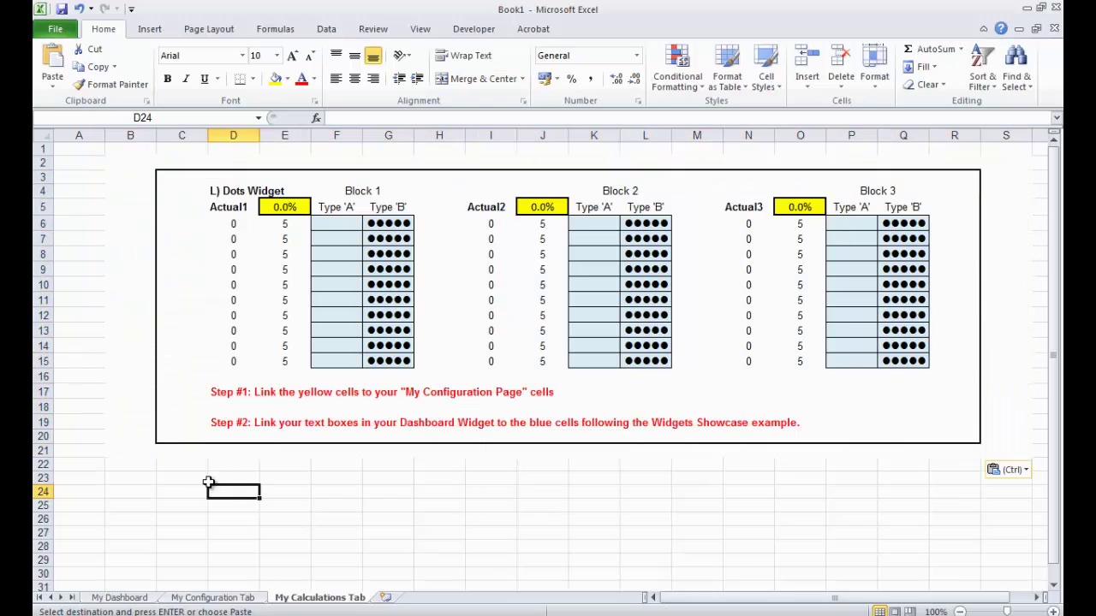
# Delete the empty column A and narrow the new columns A and B to thin margins
pyautogui.click(78, 135)
pyautogui.rightClick(68, 194)
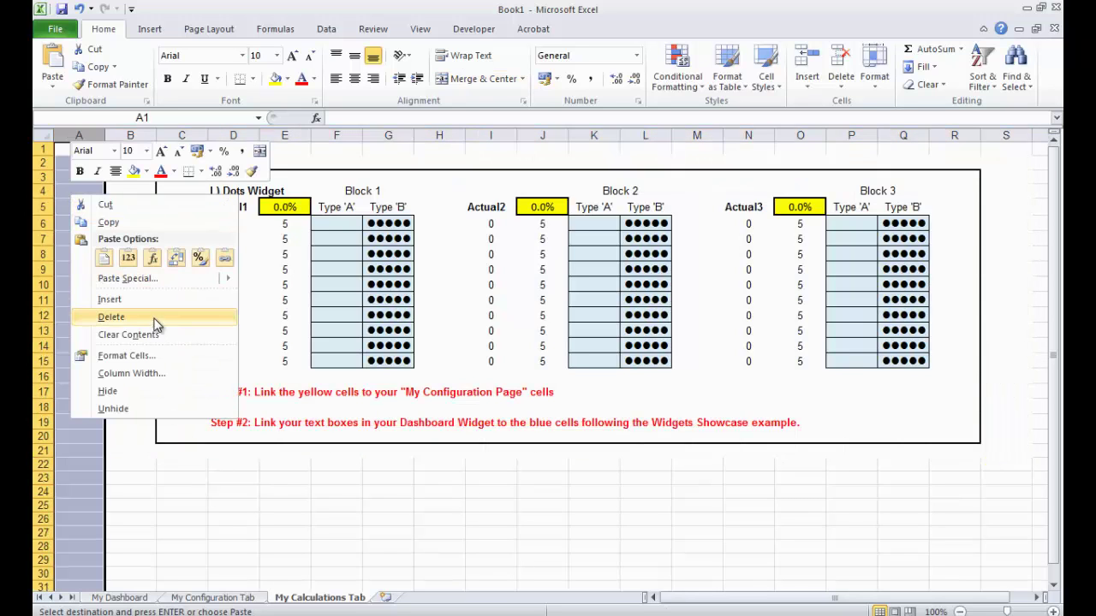
pyautogui.click(152, 317)
pyautogui.click(225, 477)
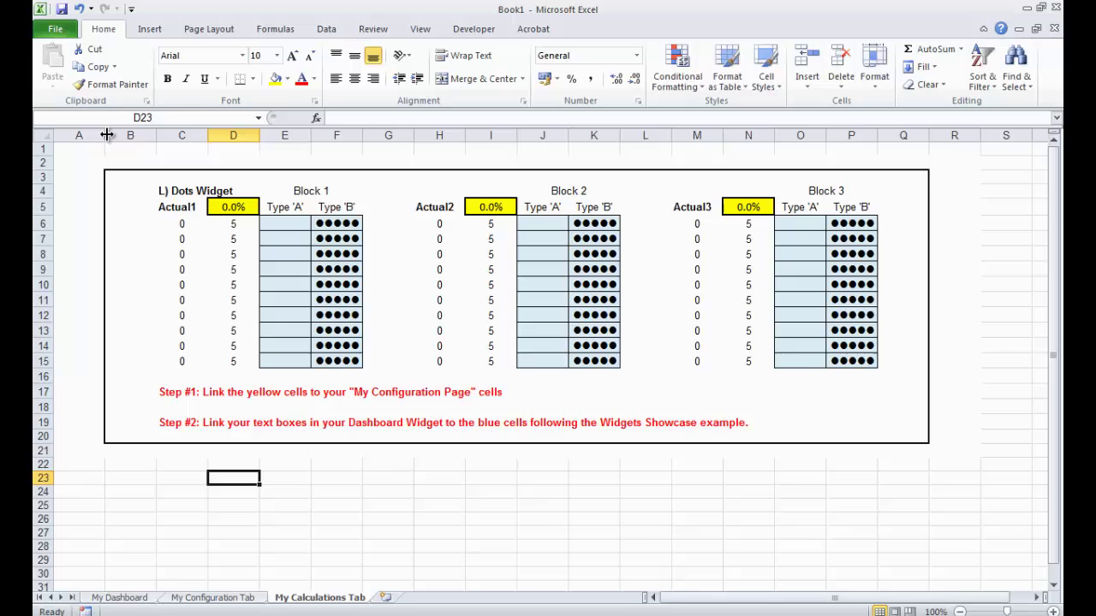
pyautogui.moveTo(106, 134); pyautogui.dragTo(72, 134)
pyautogui.click(387, 518)
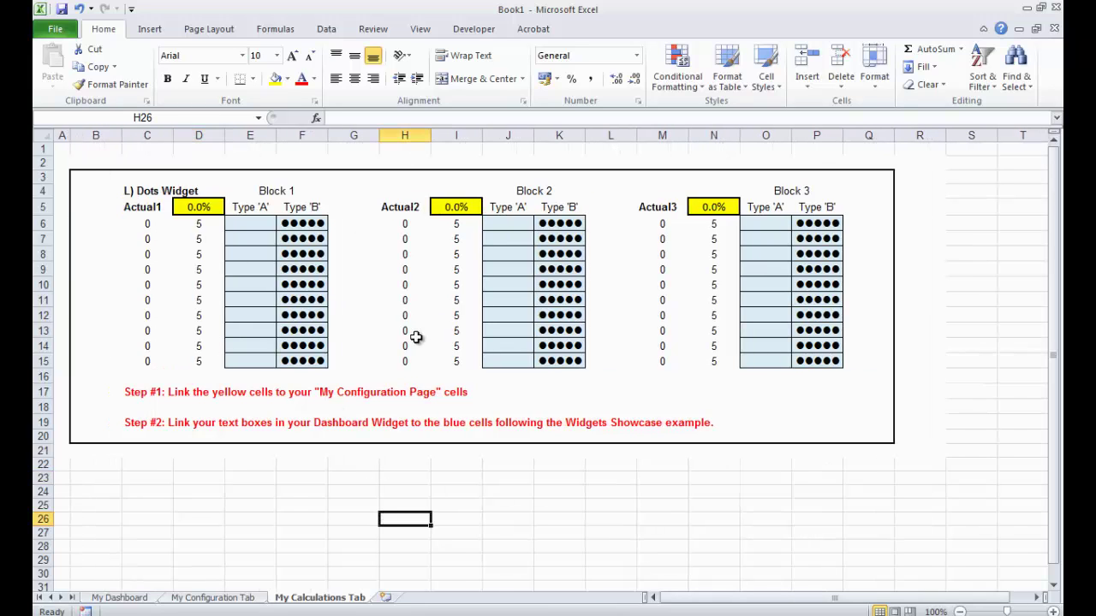
pyautogui.moveTo(122, 135); pyautogui.dragTo(82, 130)
pyautogui.click(548, 519)
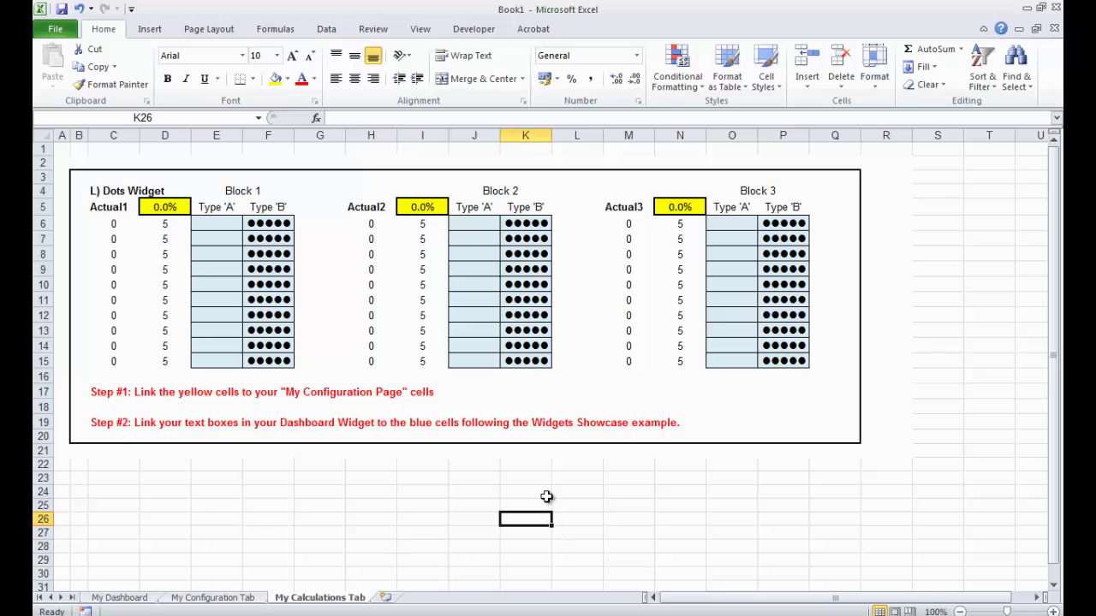
# Link yellow cells D5, I5 and N5 to My Configuration Tab's G5, G7 and G9
pyautogui.click(166, 206)
pyautogui.write('=')
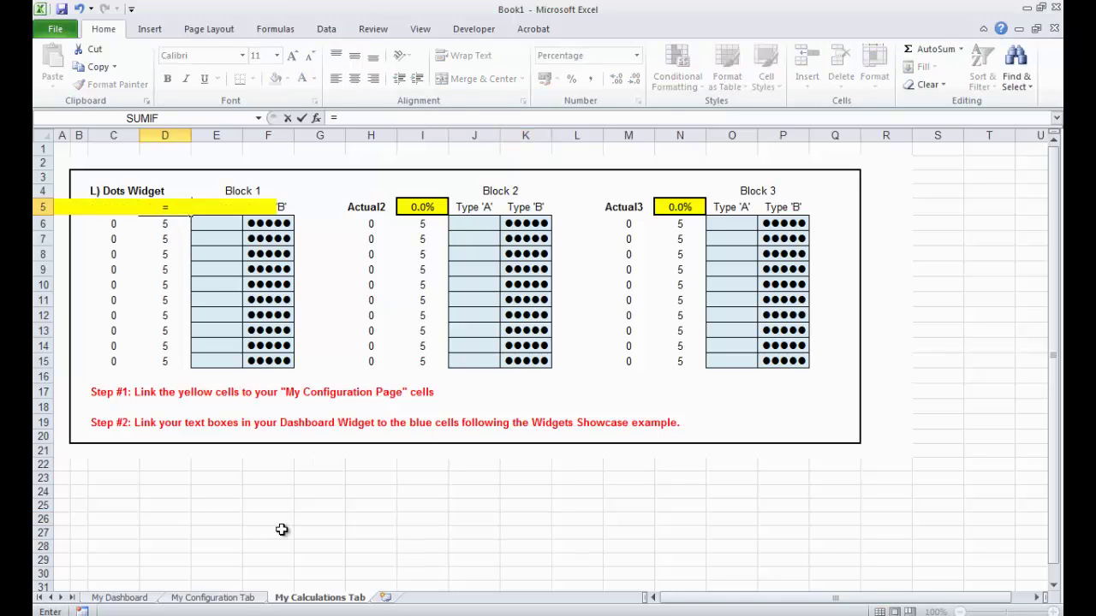
pyautogui.click(212, 598)
pyautogui.click(346, 235)
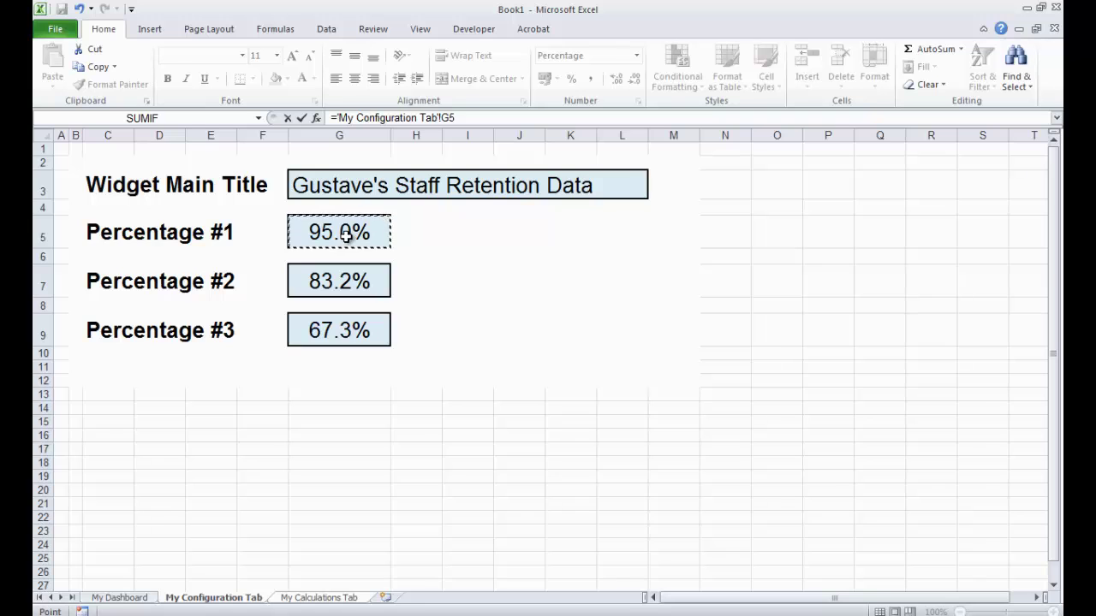
pyautogui.press('Return')
pyautogui.click(417, 206)
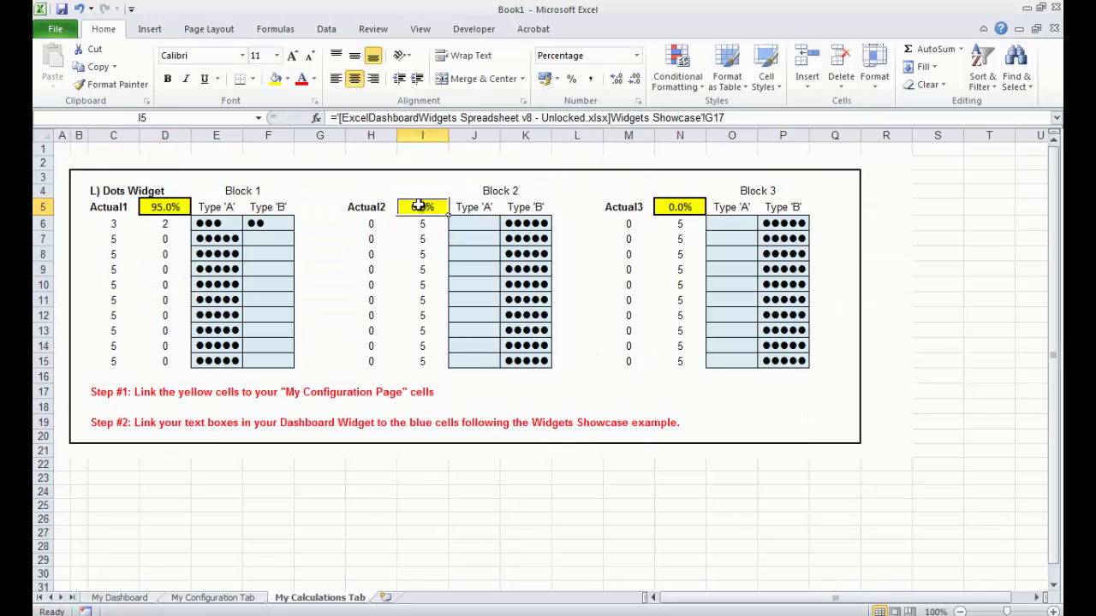
pyautogui.write('=')
pyautogui.click(213, 597)
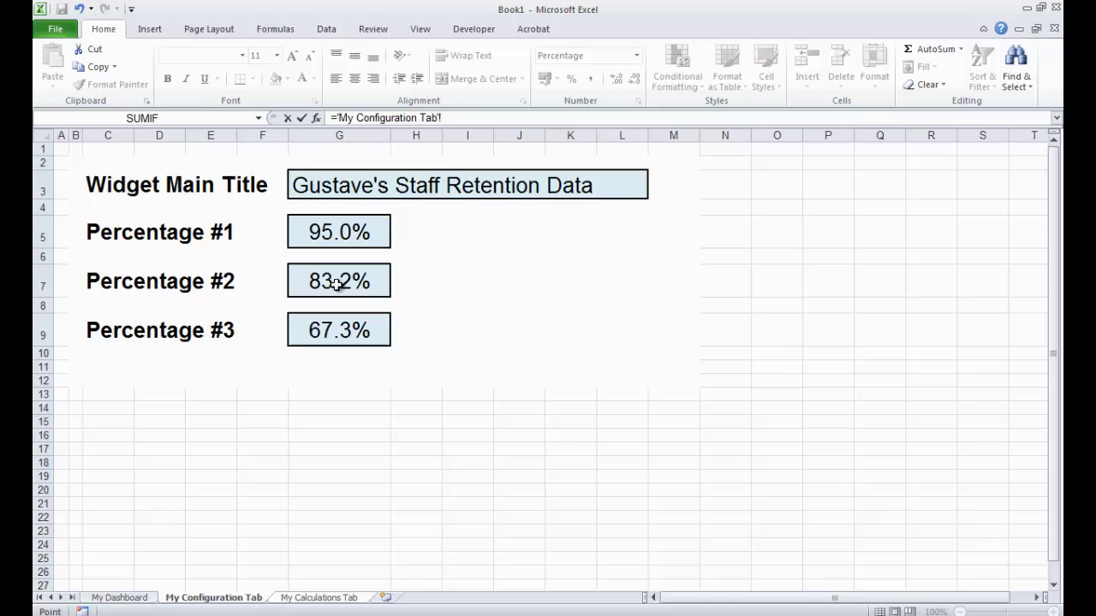
pyautogui.click(333, 283)
pyautogui.press('Return')
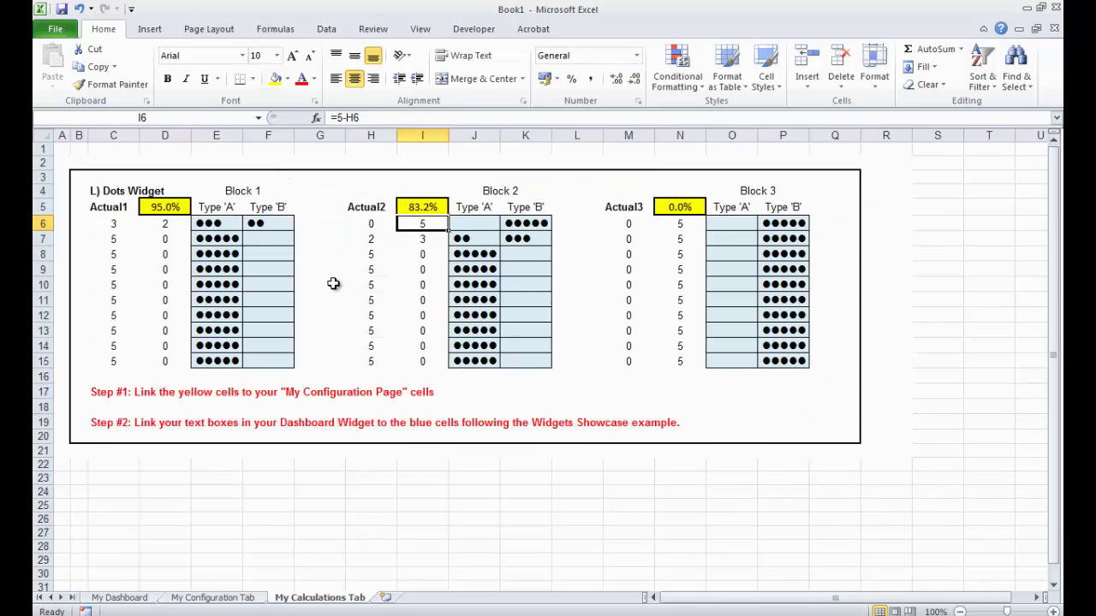
pyautogui.click(680, 206)
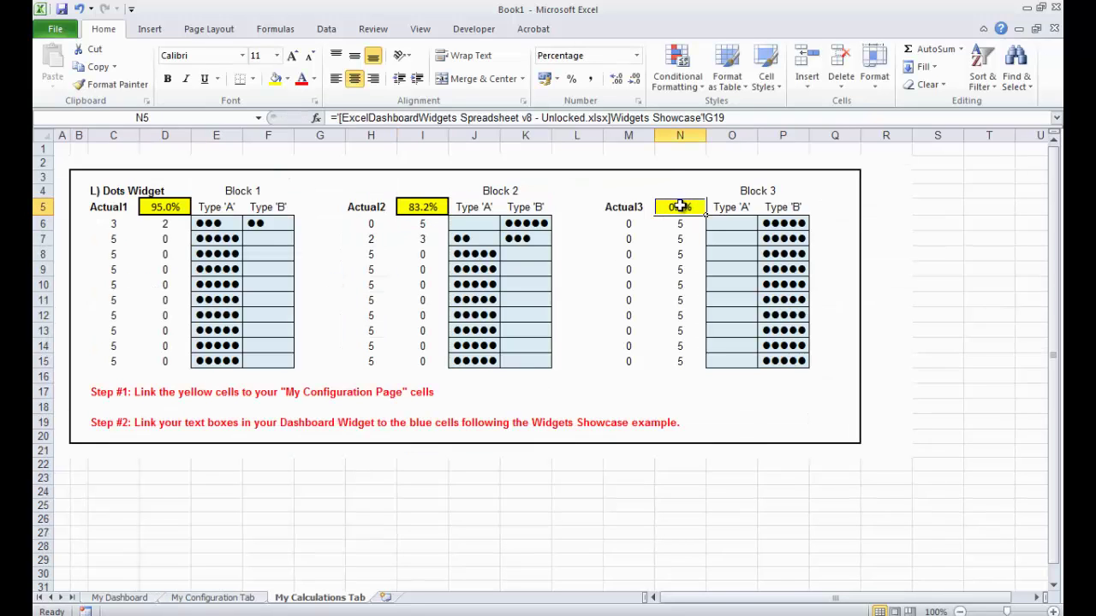
pyautogui.write('=')
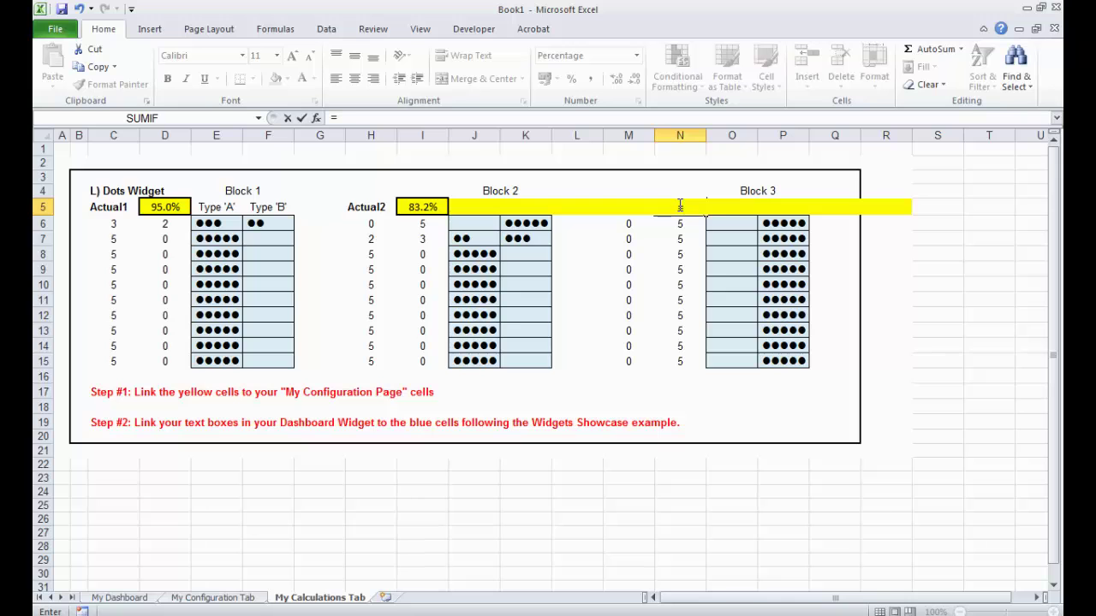
pyautogui.click(224, 597)
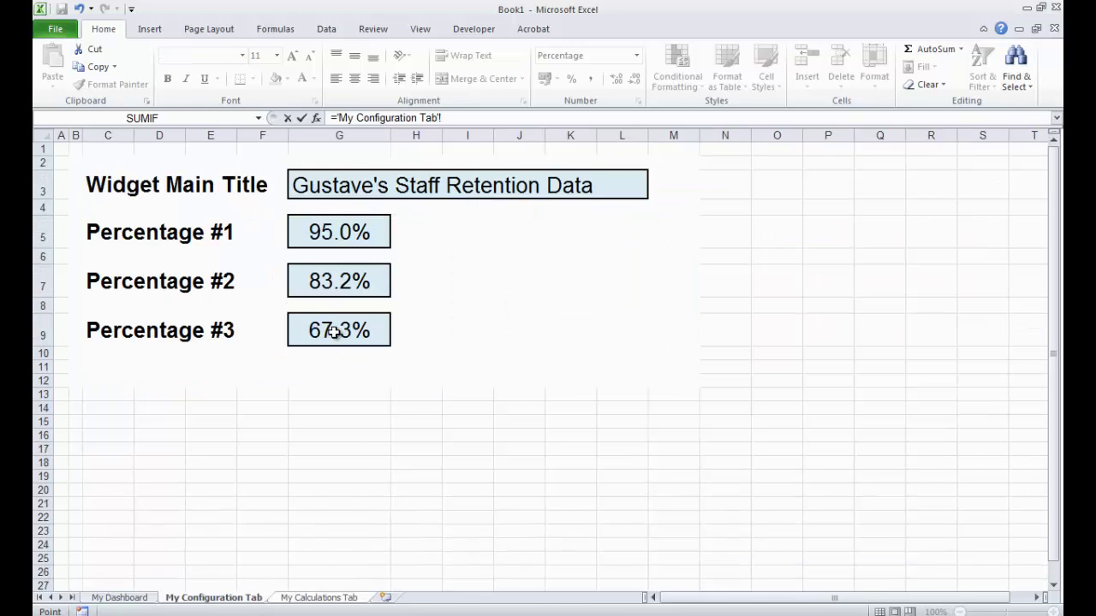
pyautogui.click(335, 332)
pyautogui.press('Return')
pyautogui.click(556, 507)
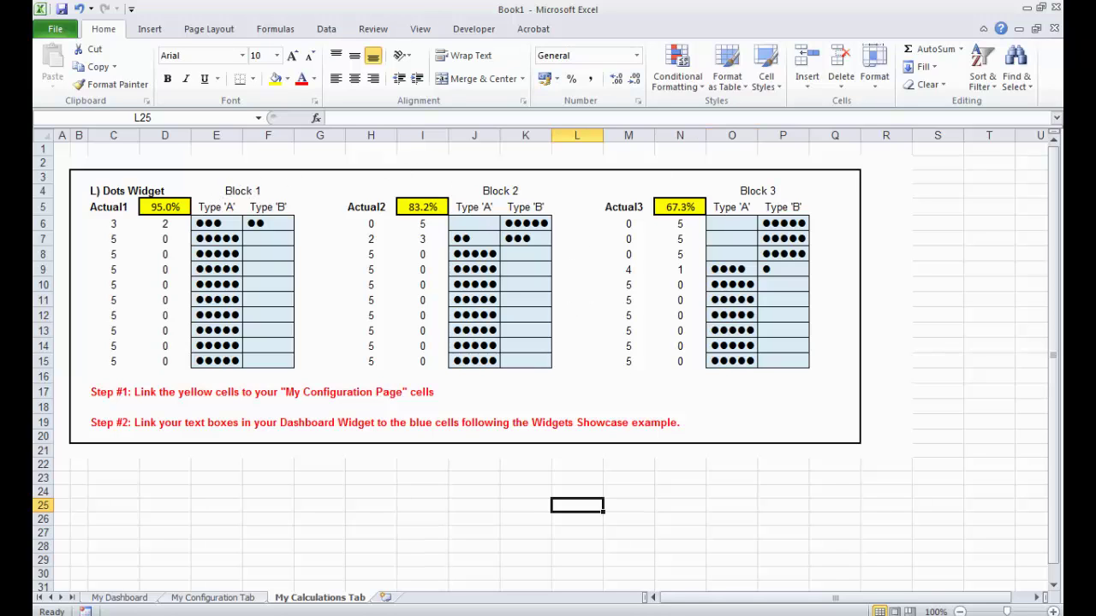
# Change Percentage #1 in G5 from 95.0% to 15%, then check the redrawn dots and dashboard chart
pyautogui.click(118, 598)
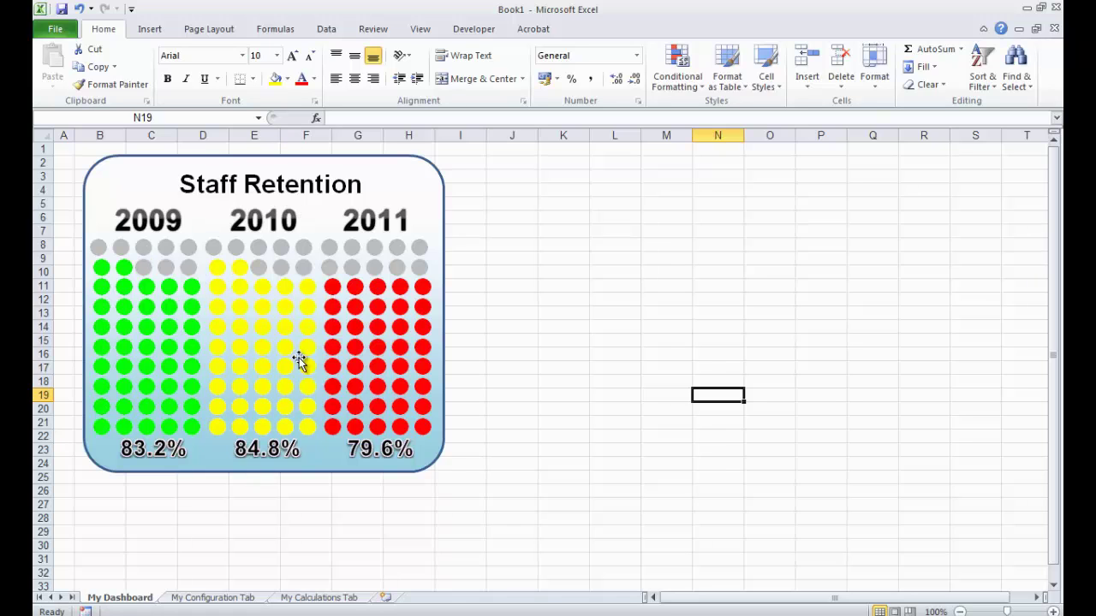
pyautogui.click(227, 597)
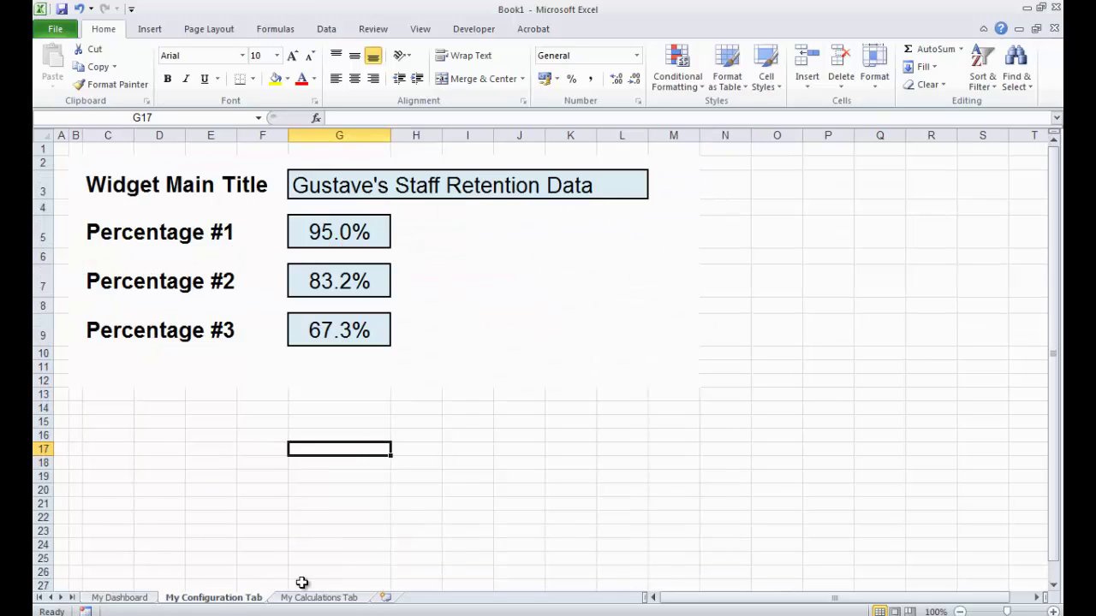
pyautogui.click(351, 591)
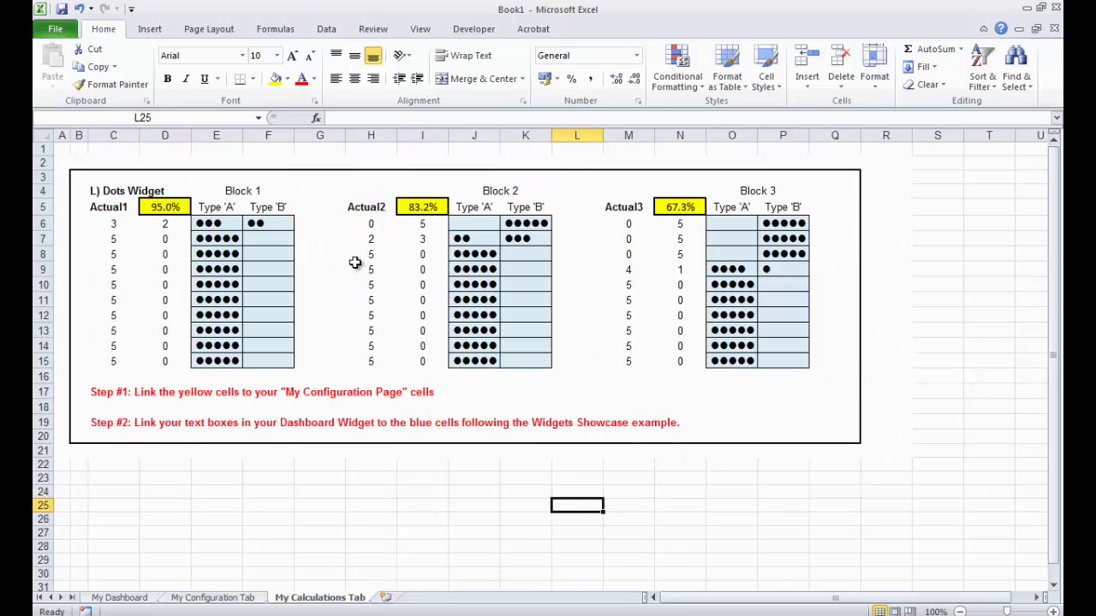
pyautogui.click(237, 598)
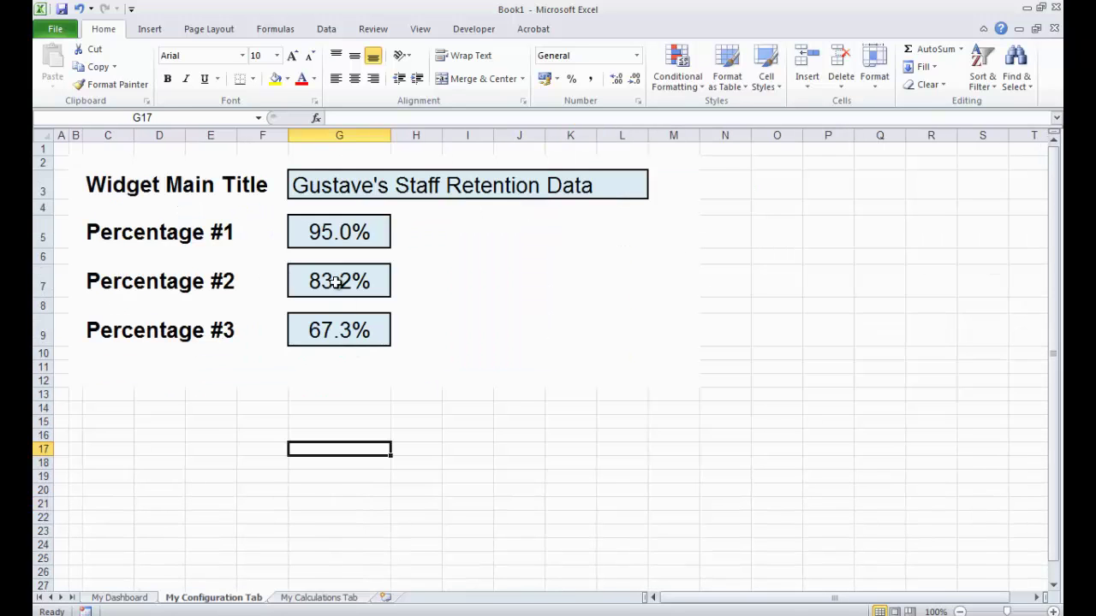
pyautogui.click(319, 231)
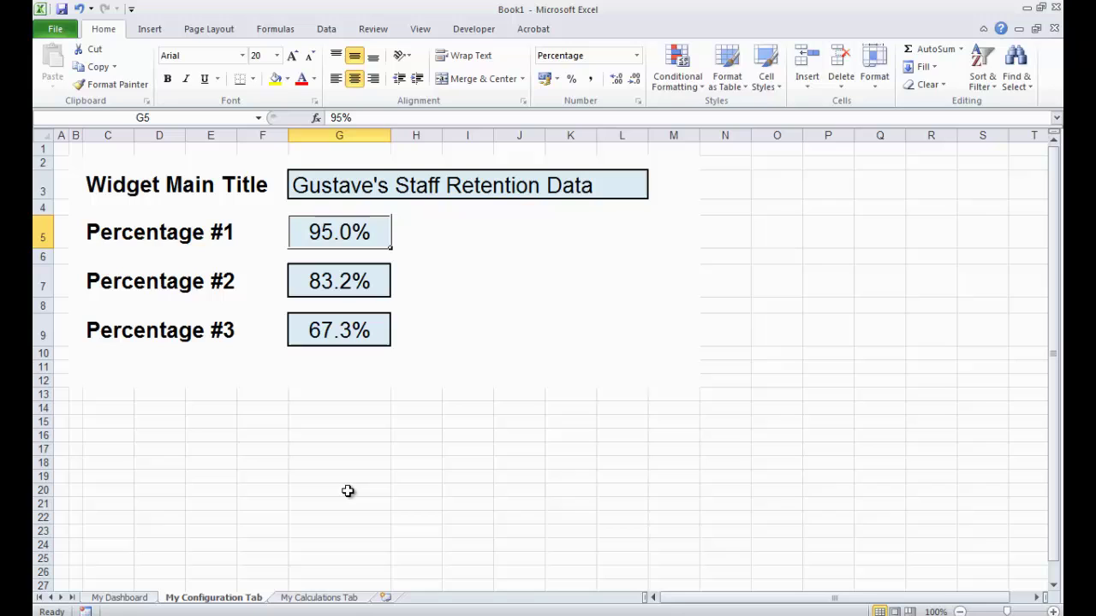
pyautogui.write('15')
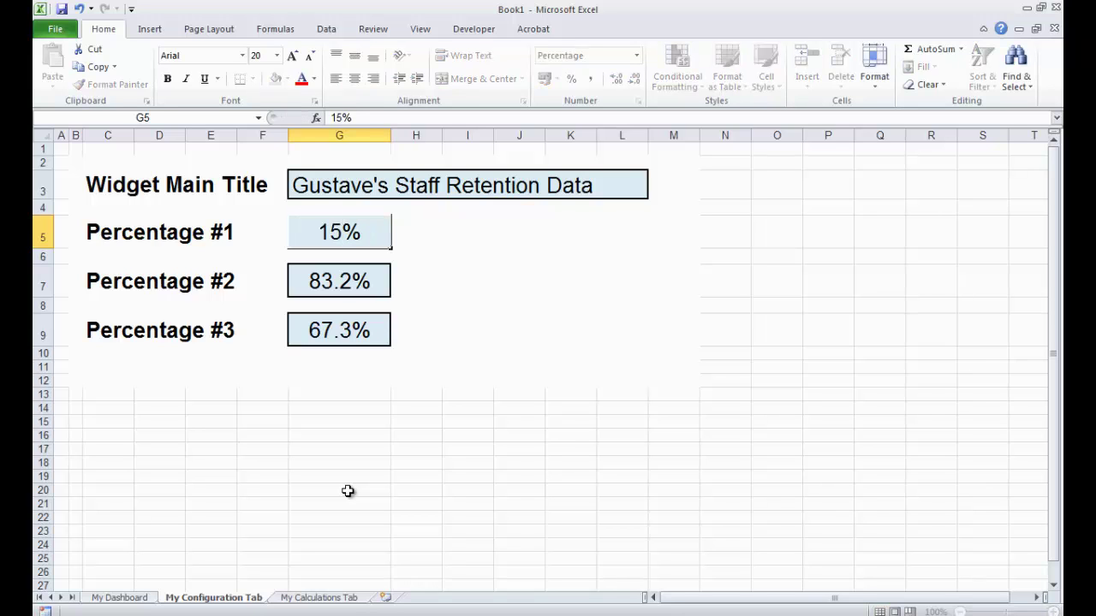
pyautogui.press('Return')
pyautogui.click(316, 599)
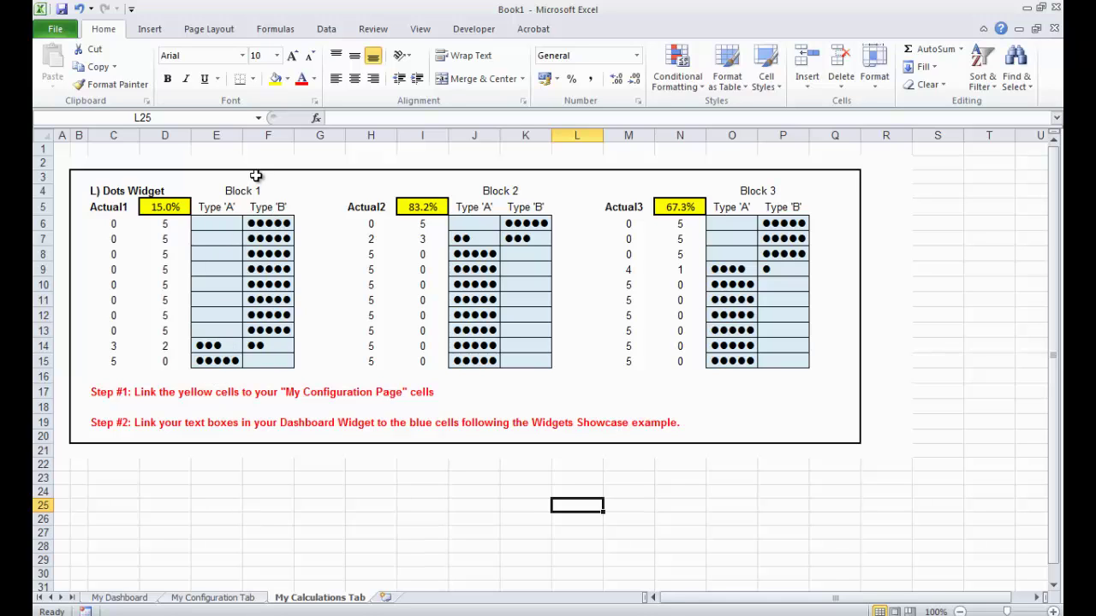
pyautogui.click(120, 597)
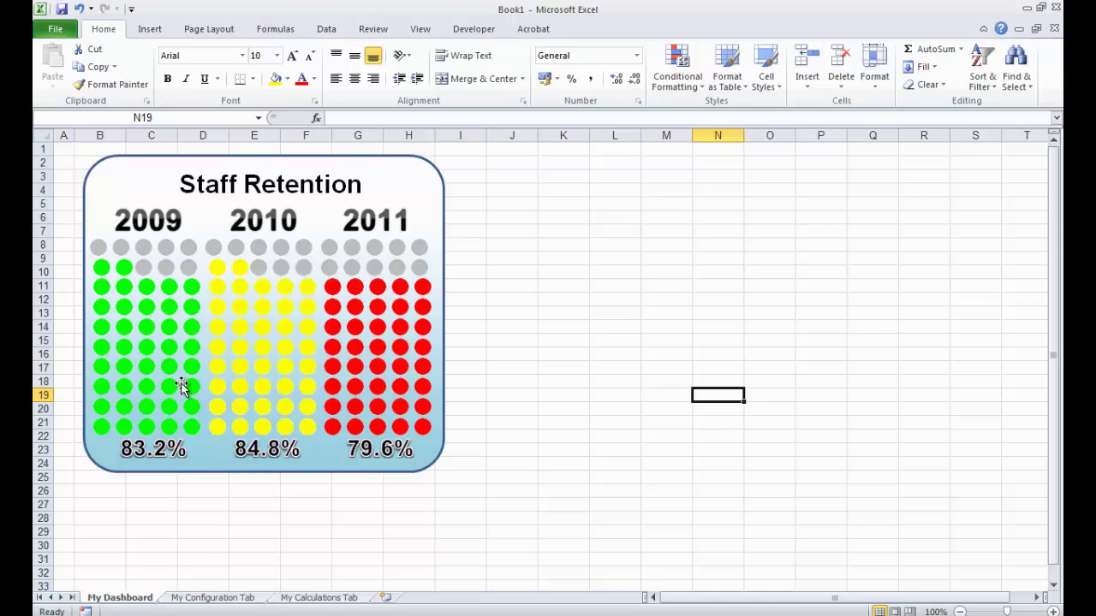
pyautogui.click(319, 598)
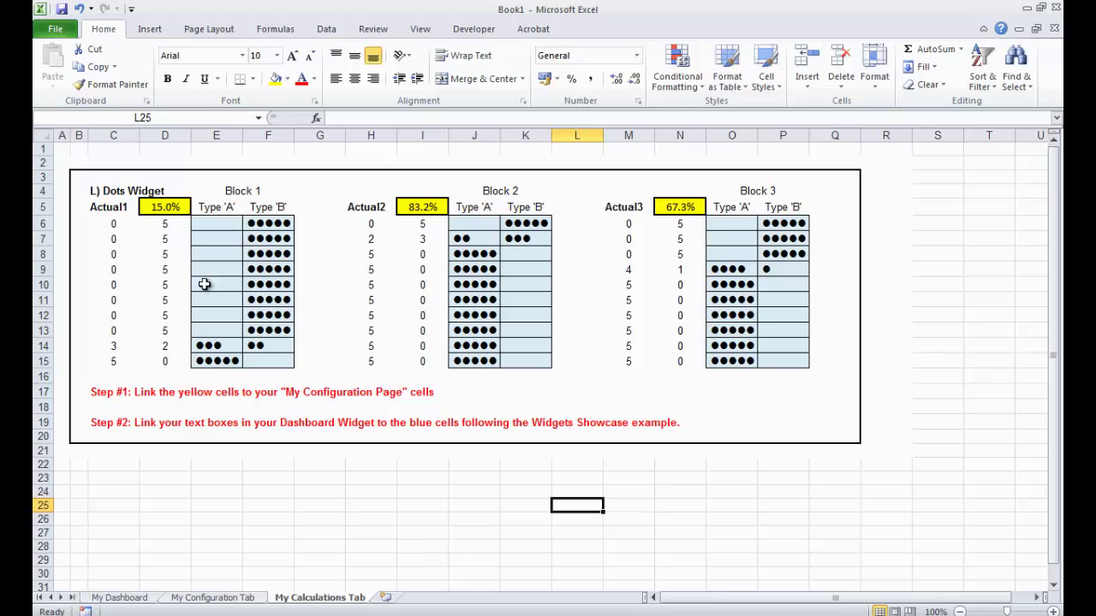
pyautogui.click(214, 470)
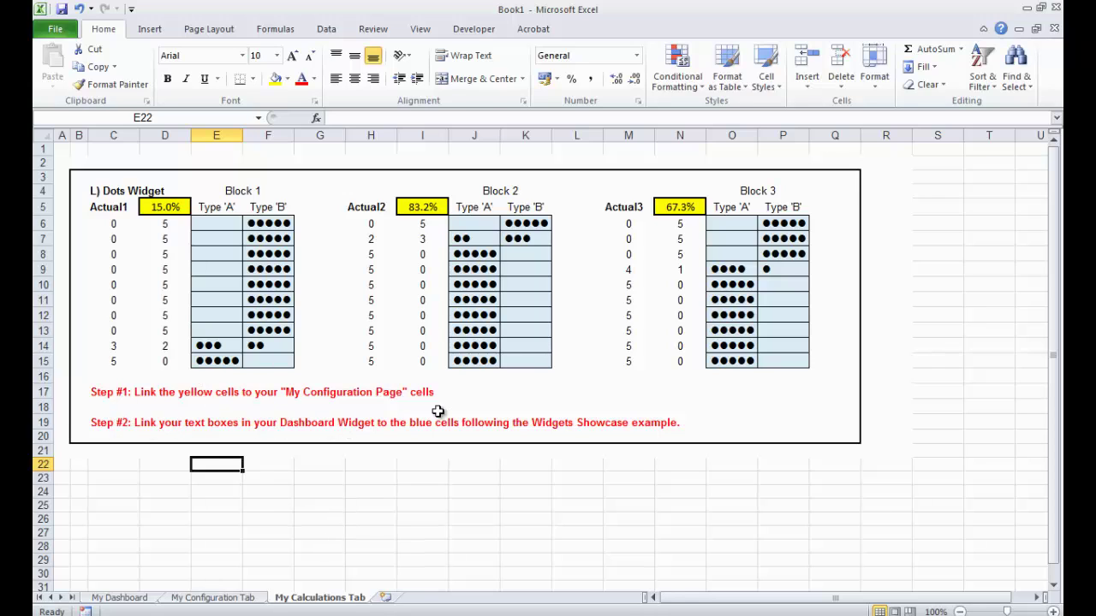
pyautogui.click(135, 601)
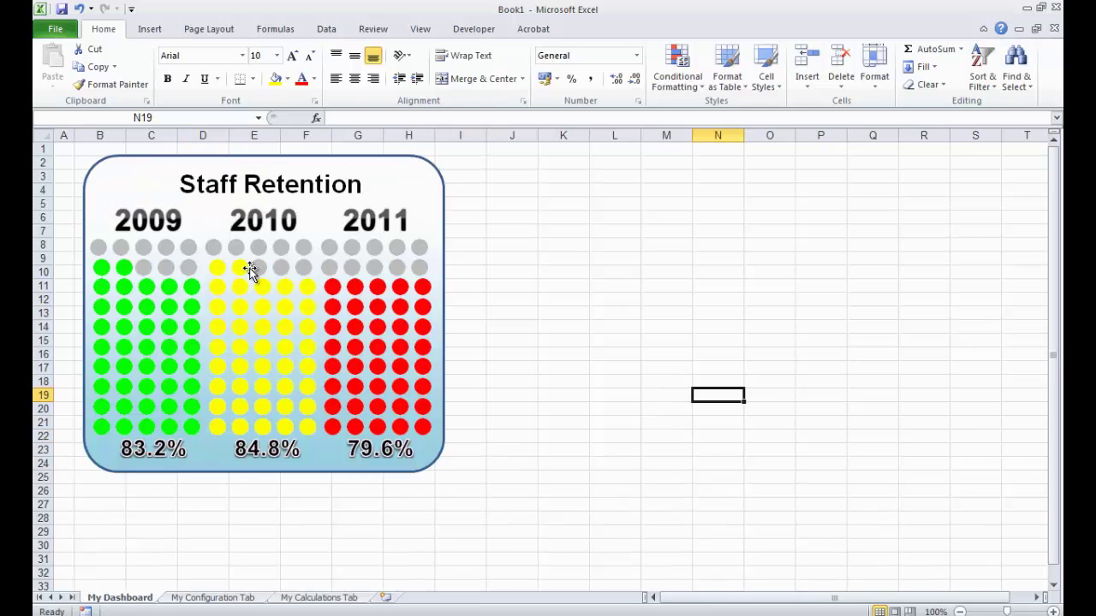
# Link the chart's title box to My Configuration Tab cell G3 and enlarge the box
pyautogui.click(267, 182)
pyautogui.click(267, 185)
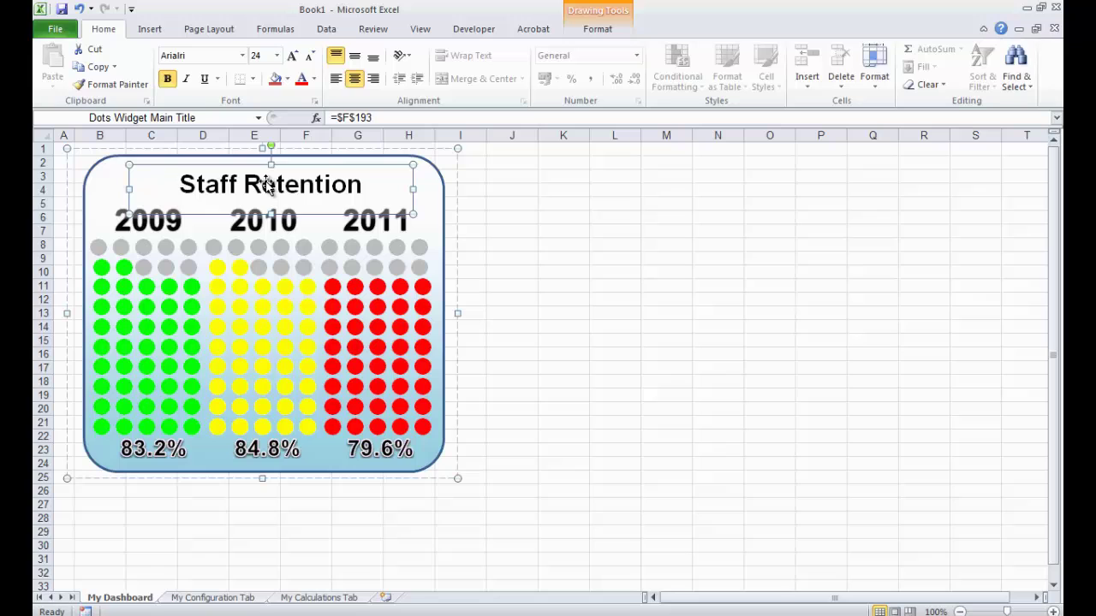
pyautogui.write('=')
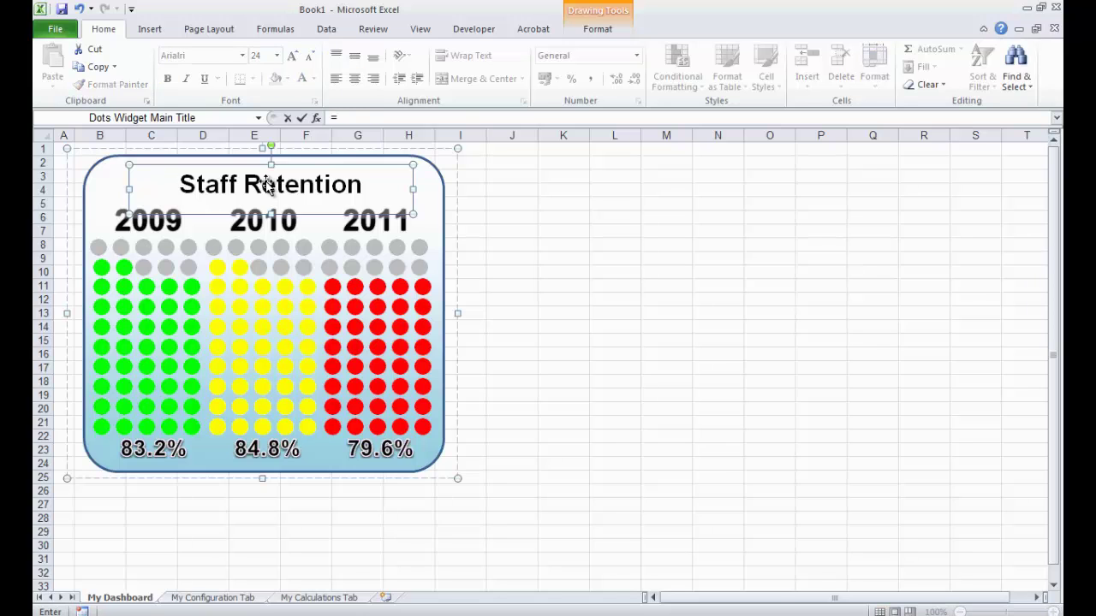
pyautogui.click(212, 597)
pyautogui.click(314, 185)
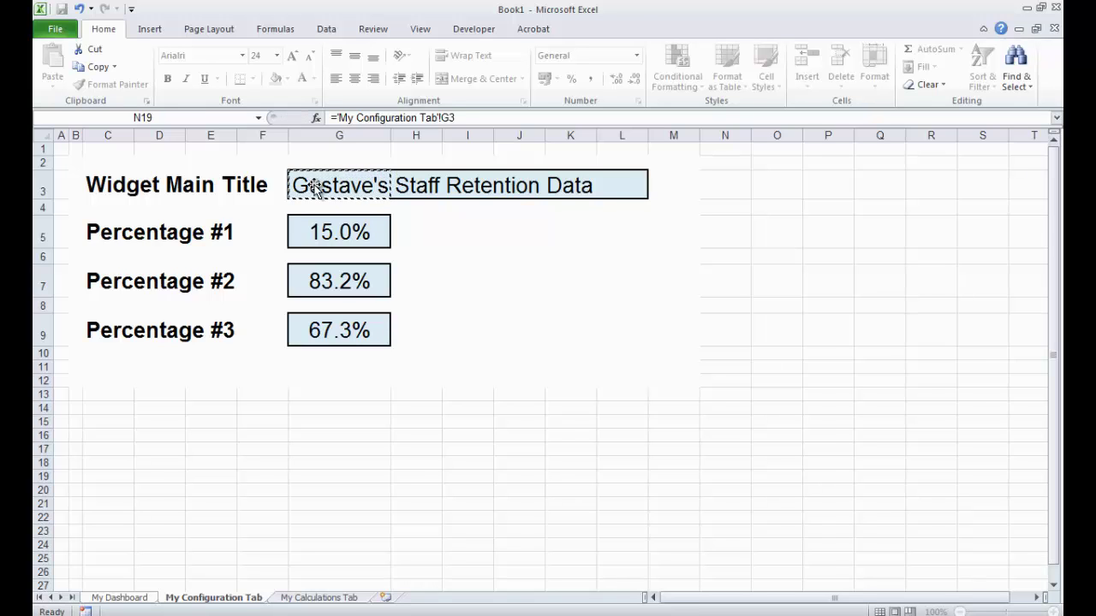
pyautogui.press('Return')
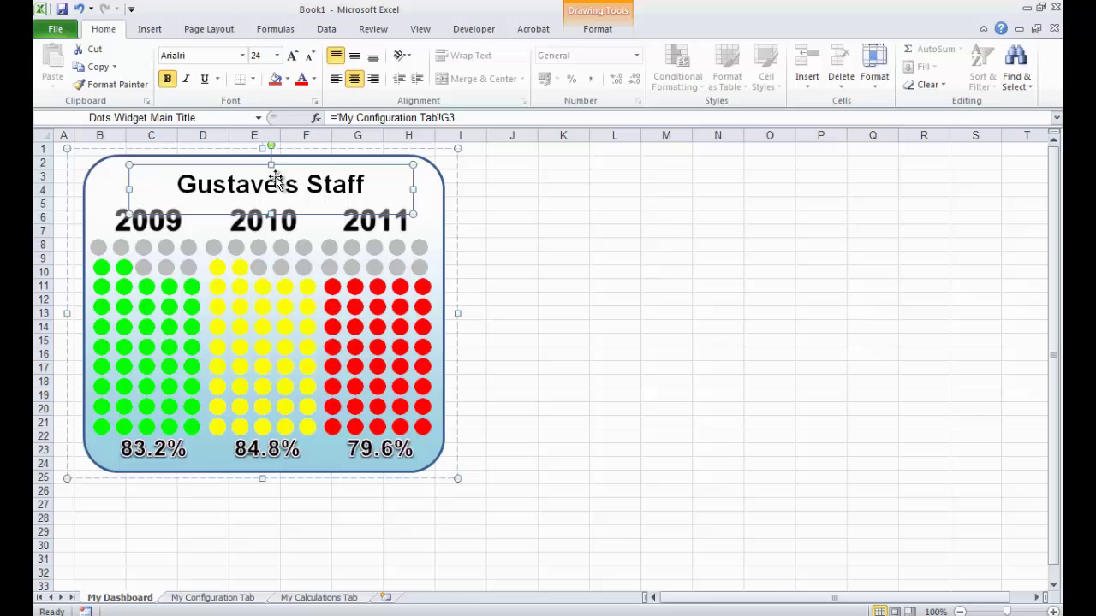
pyautogui.moveTo(272, 214); pyautogui.dragTo(273, 247)
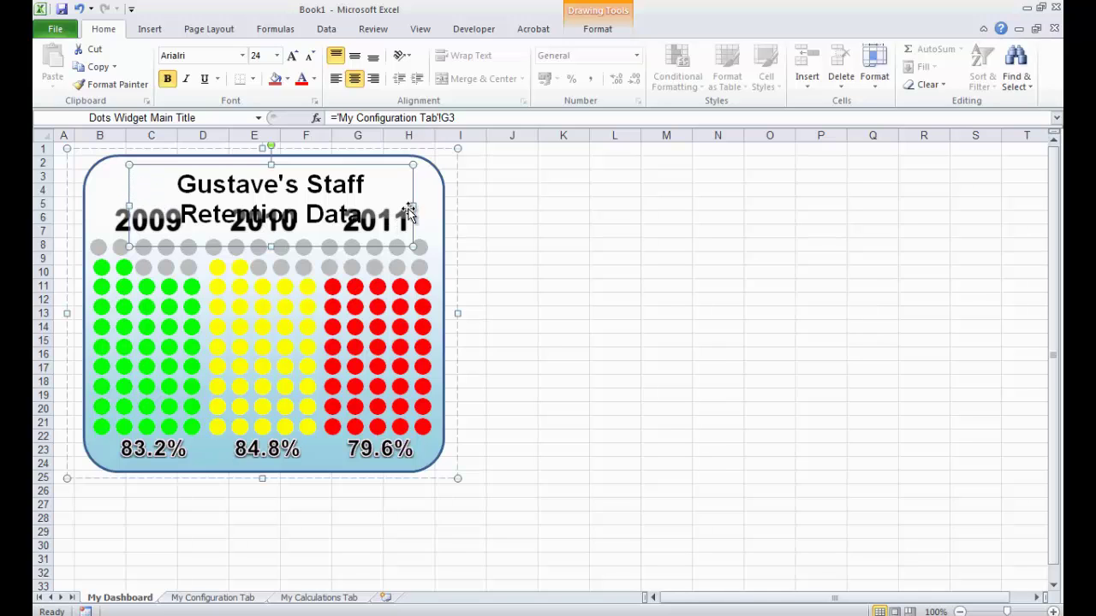
pyautogui.moveTo(412, 205); pyautogui.dragTo(446, 205)
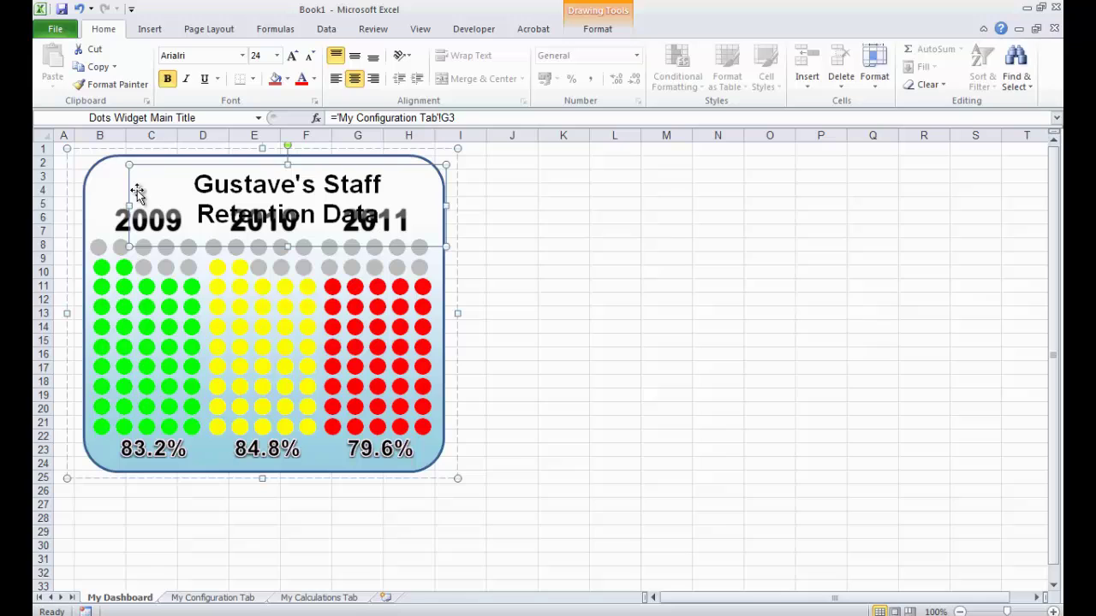
pyautogui.moveTo(122, 204); pyautogui.dragTo(74, 205)
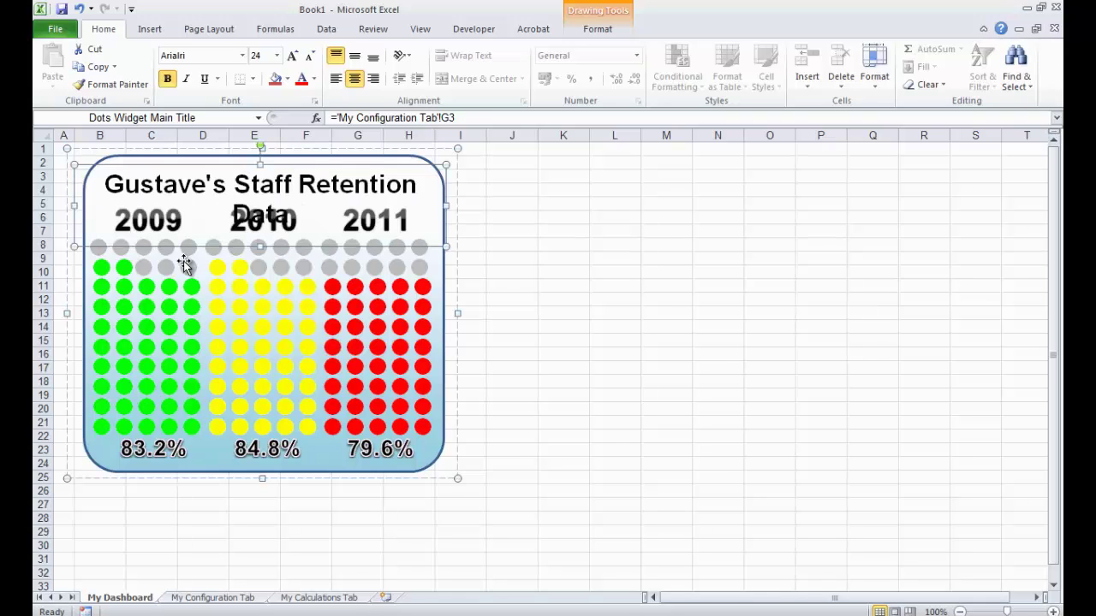
# Delete the owner's name from G3 so the dashboard title reads 'Staff Retention Data'
pyautogui.click(189, 599)
pyautogui.click(331, 183)
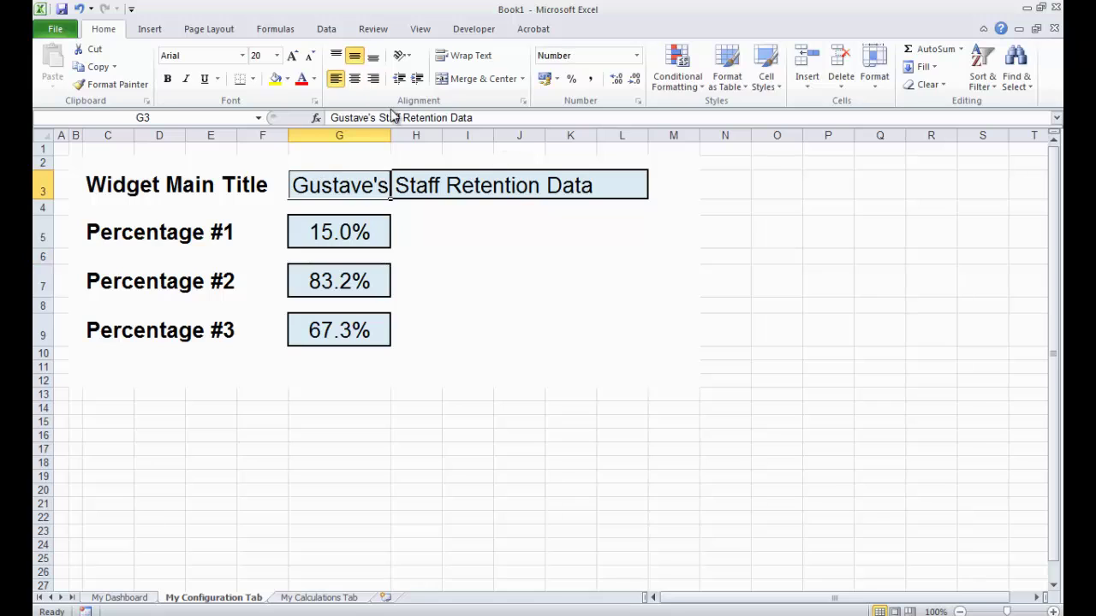
pyautogui.moveTo(378, 117); pyautogui.dragTo(331, 118)
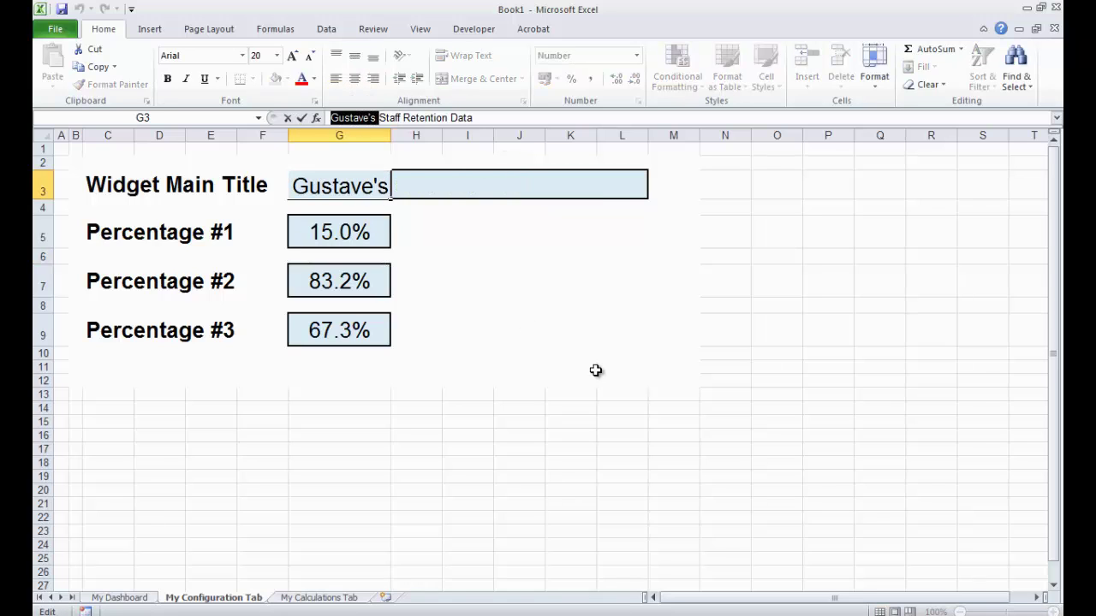
pyautogui.press('Delete')
pyautogui.press('Return')
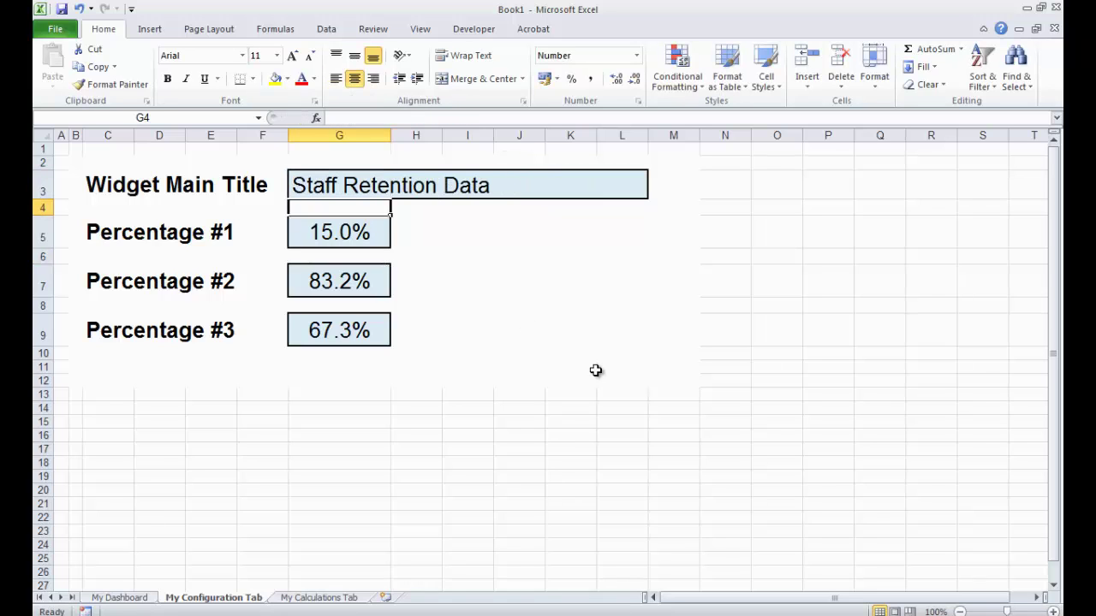
pyautogui.click(120, 597)
pyautogui.click(474, 533)
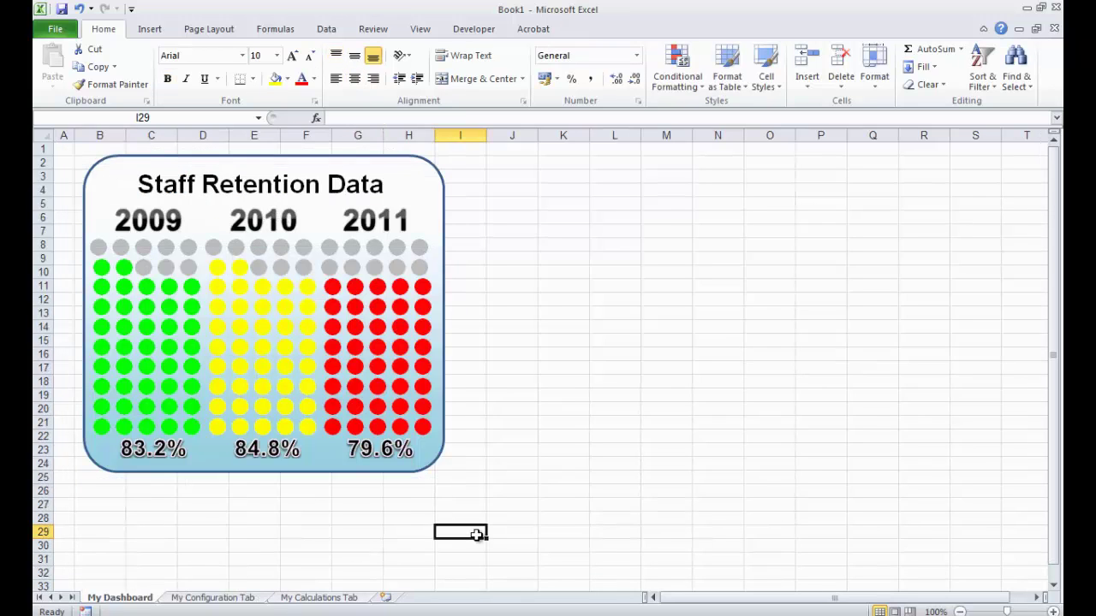
# Link the 2009 widget value label to My Configuration Tab cell G5, showing 15.0%
pyautogui.click(150, 451)
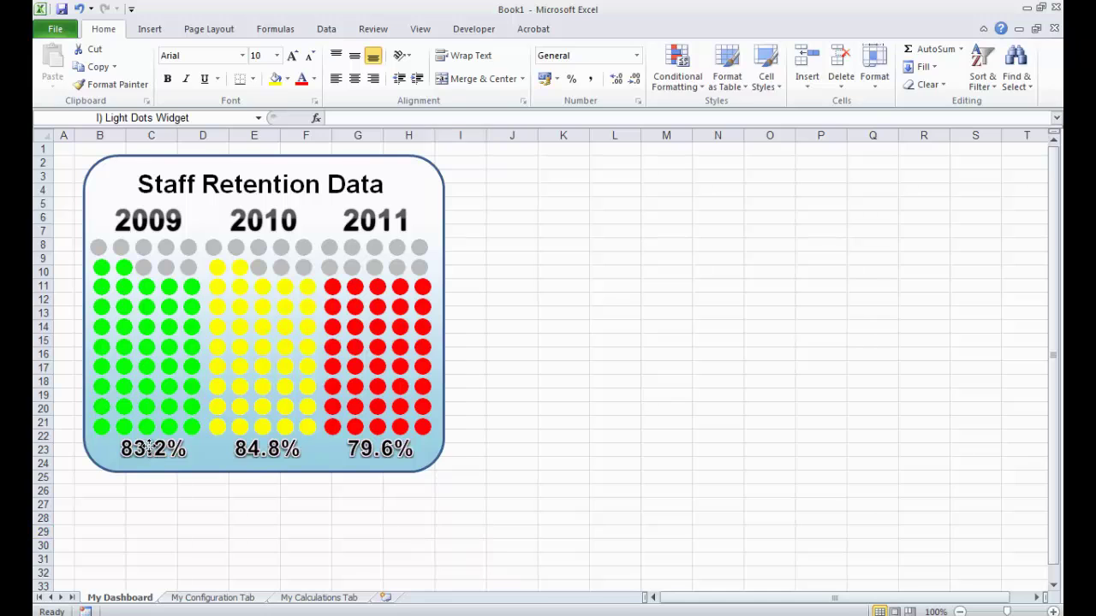
pyautogui.click(150, 448)
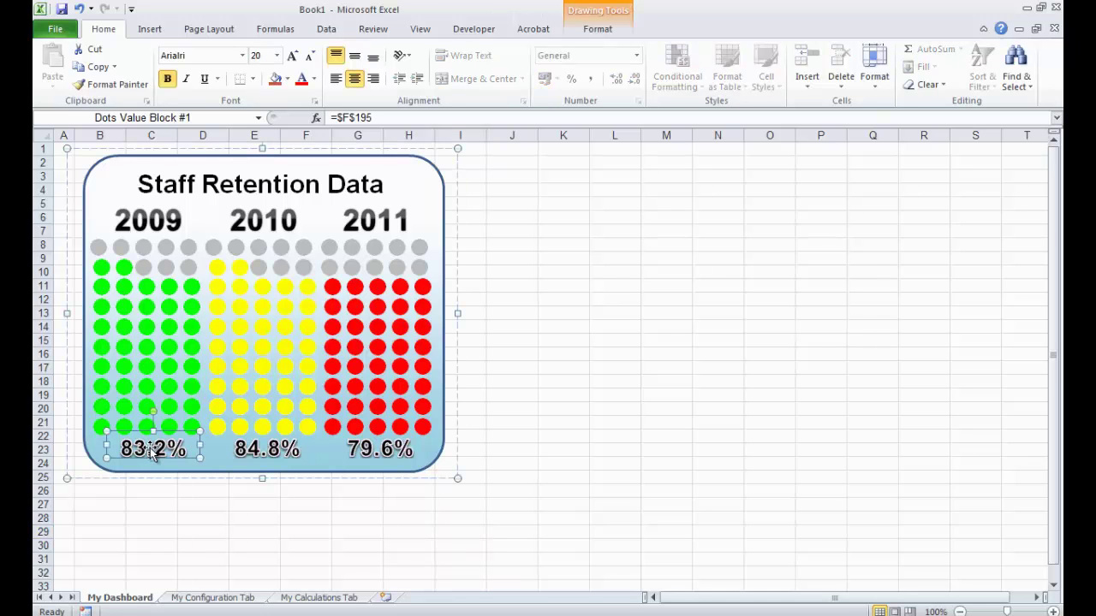
pyautogui.click(388, 118)
pyautogui.write('=')
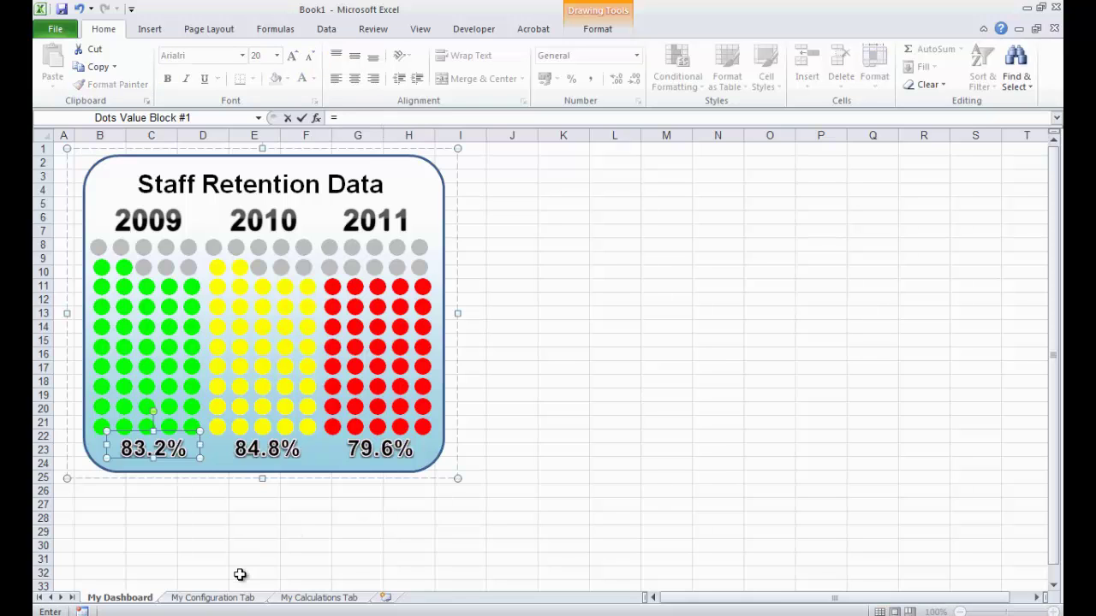
pyautogui.click(238, 601)
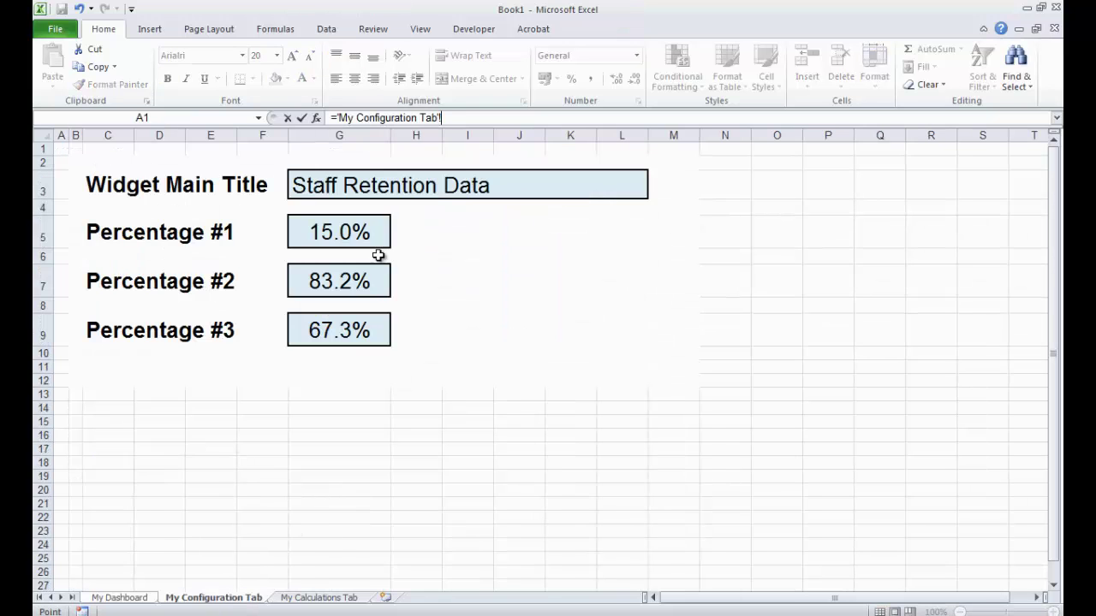
pyautogui.click(319, 233)
pyautogui.press('Return')
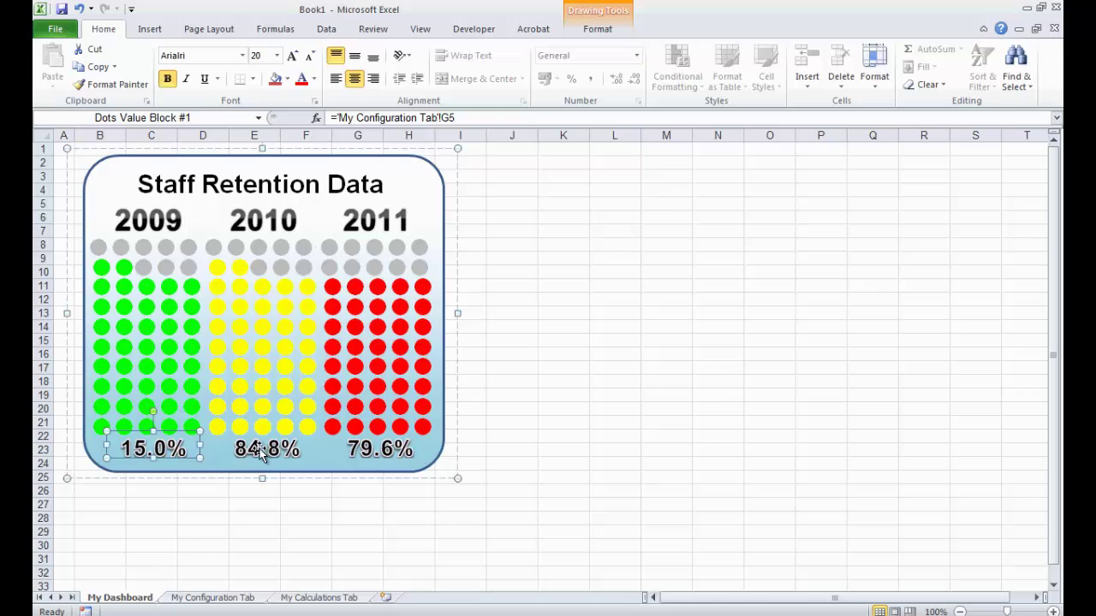
# Link the 2010 value label to My Configuration Tab cell G7, showing 83.2%
pyautogui.click(260, 450)
pyautogui.write('=')
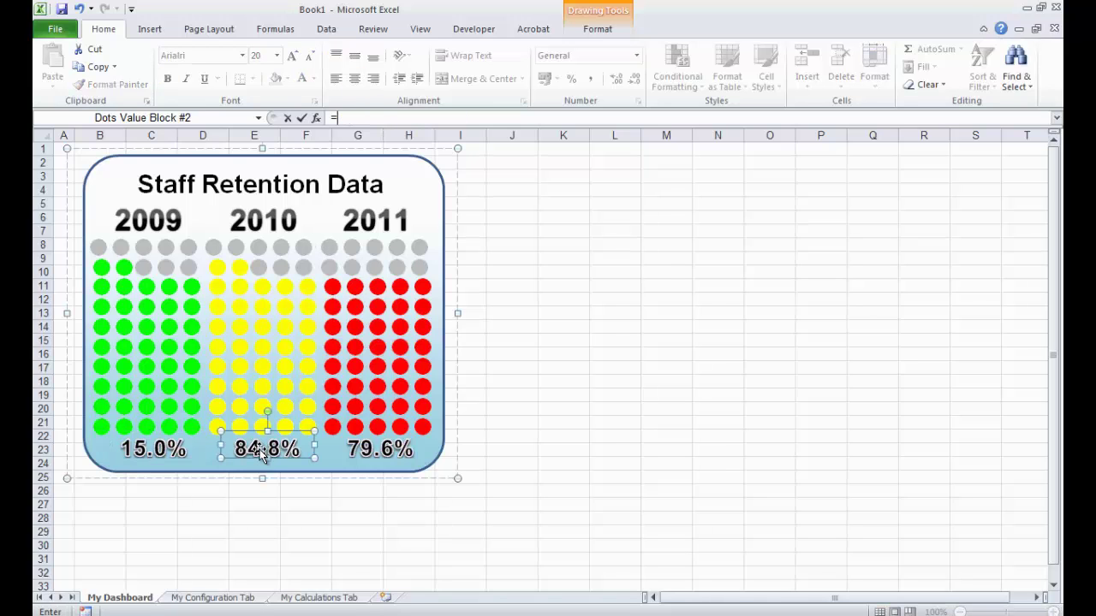
pyautogui.click(212, 605)
pyautogui.click(308, 282)
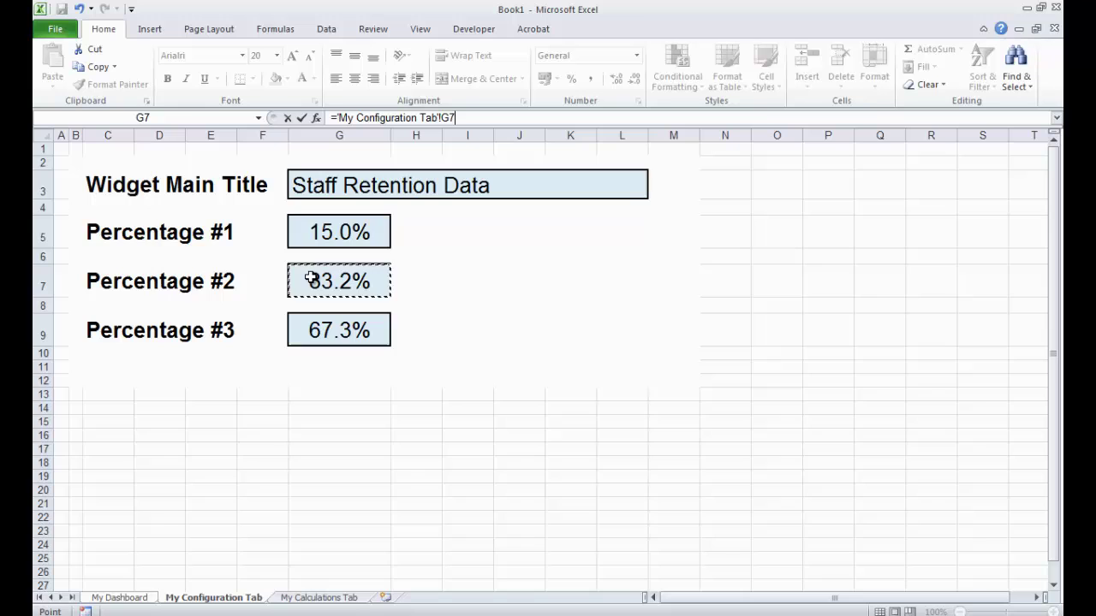
pyautogui.press('Return')
# Link the 2011 value label to My Configuration Tab cell G9, showing 67.3%, then deselect the widget
pyautogui.click(375, 444)
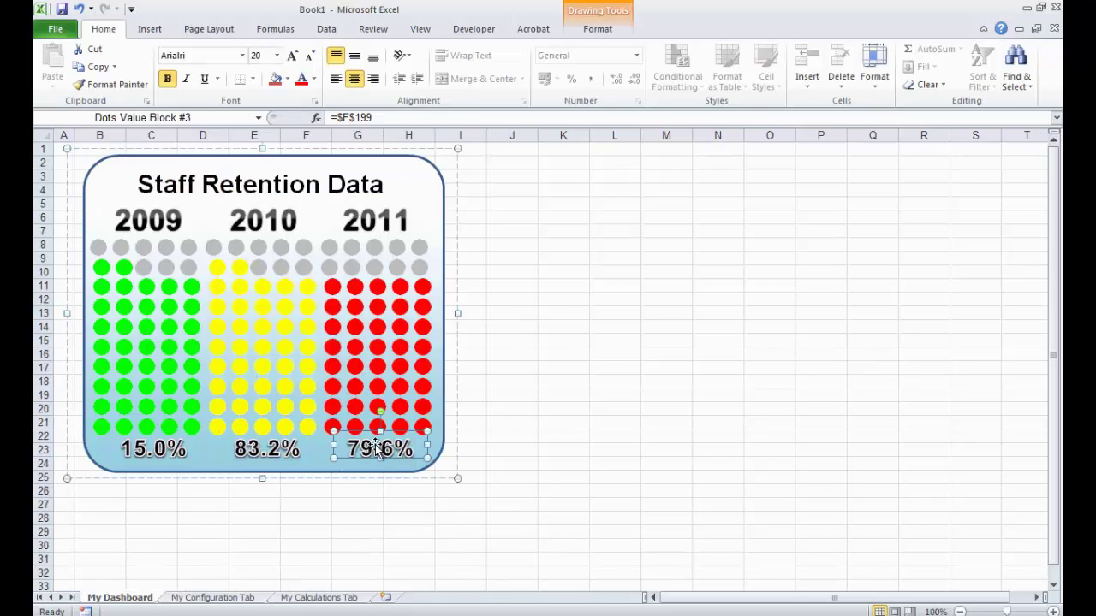
pyautogui.write('=')
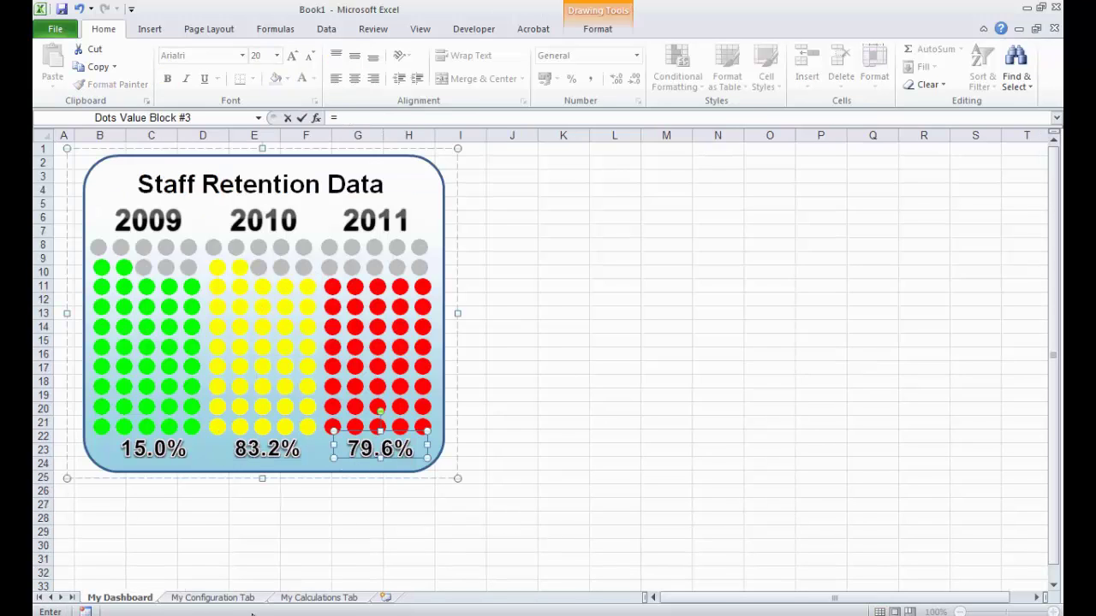
pyautogui.click(220, 606)
pyautogui.click(323, 333)
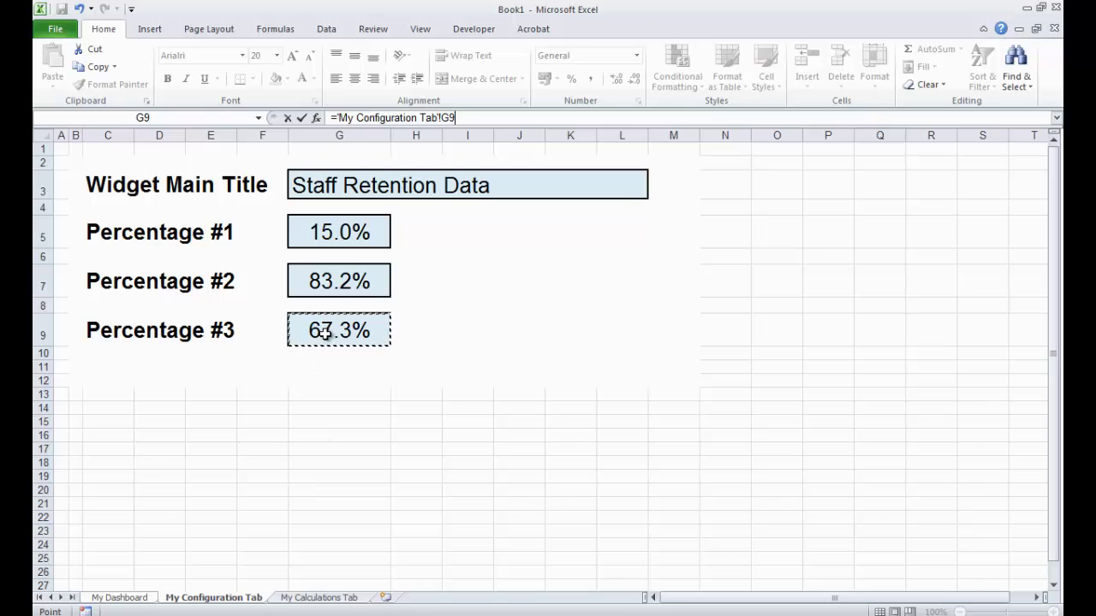
pyautogui.press('Return')
pyautogui.click(313, 549)
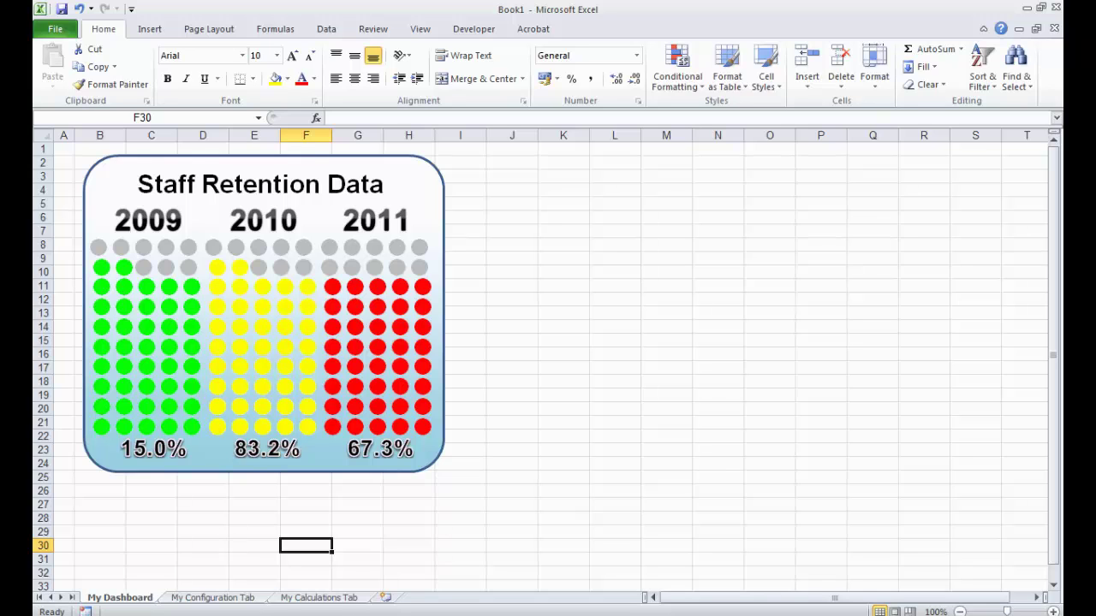
pyautogui.click(319, 597)
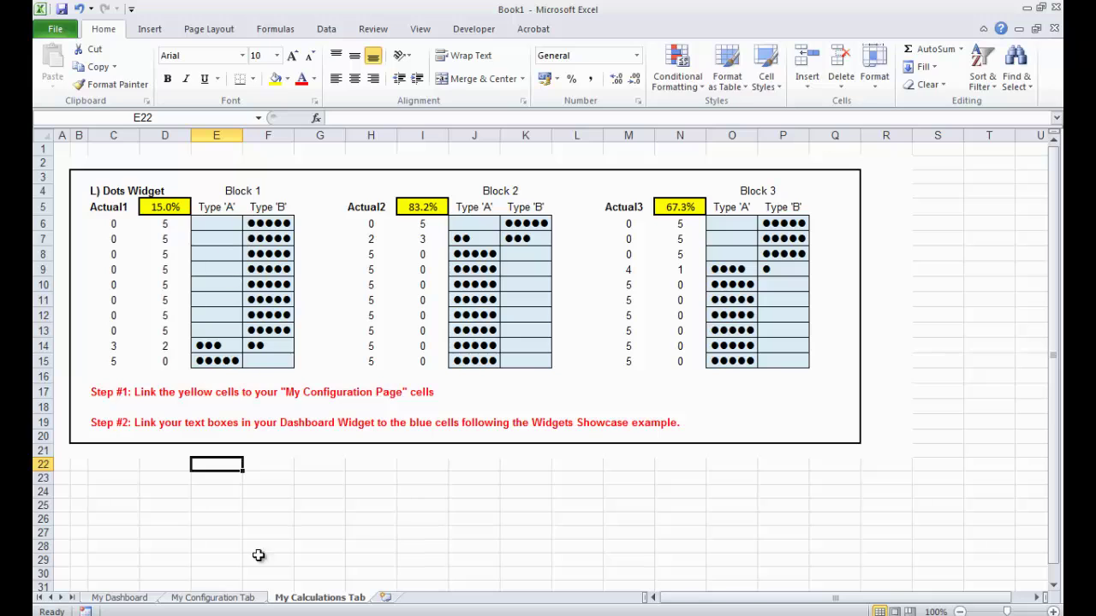
pyautogui.click(119, 597)
pyautogui.click(171, 519)
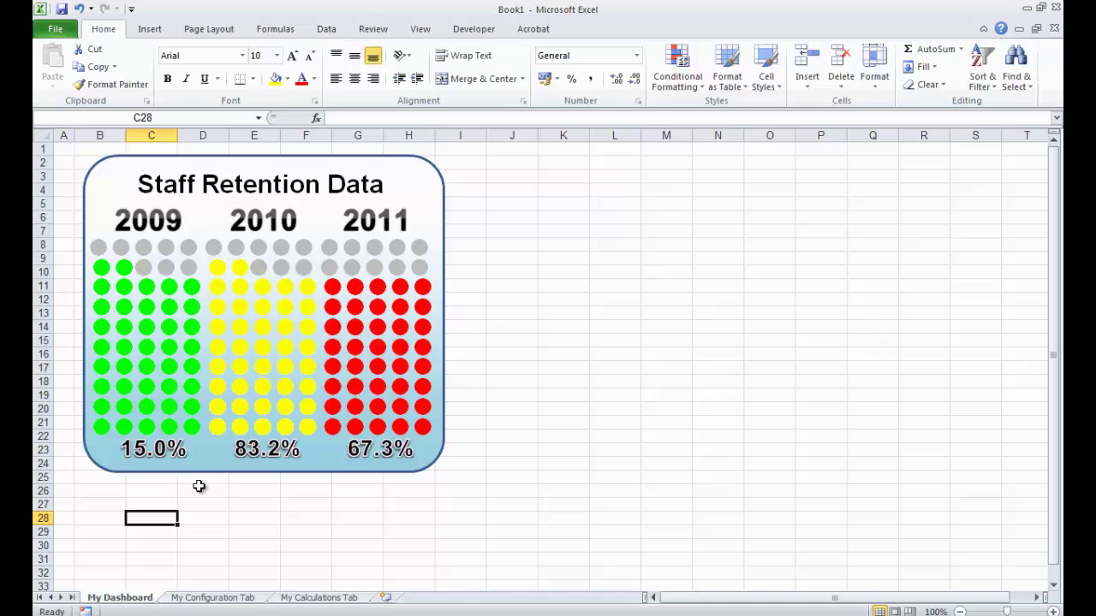
pyautogui.click(122, 247)
pyautogui.click(121, 246)
pyautogui.click(124, 264)
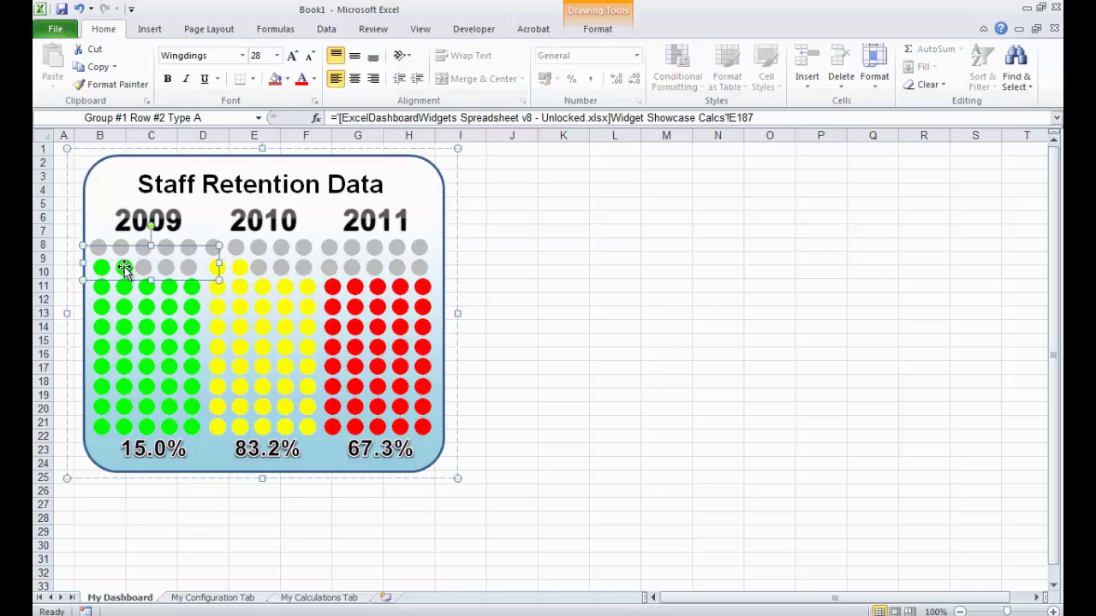
pyautogui.click(126, 293)
pyautogui.click(128, 308)
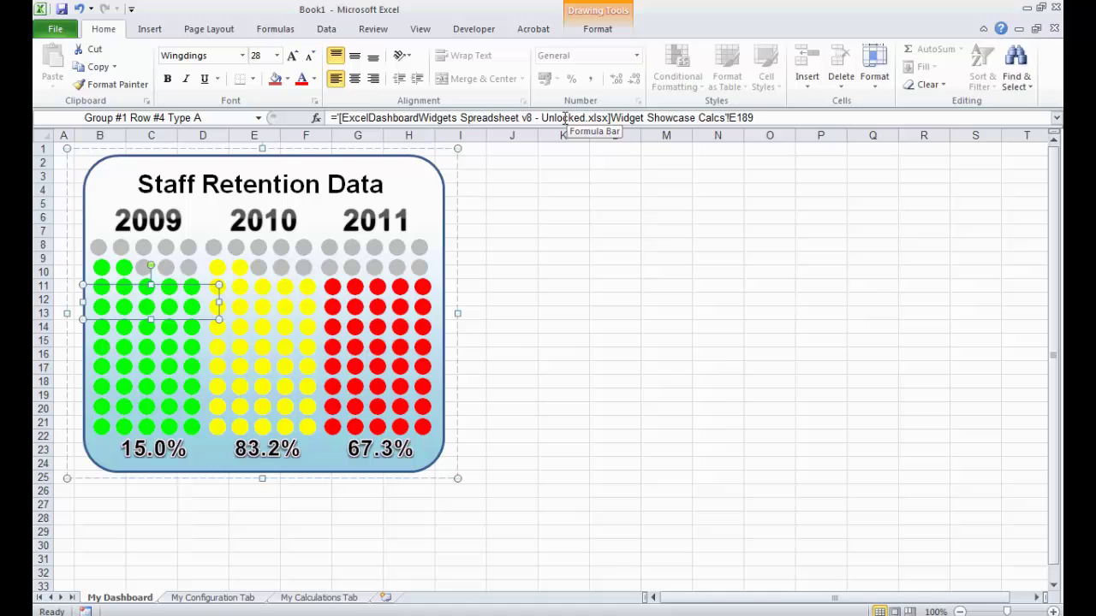
pyautogui.hotkey('ctrl', 'Tab')
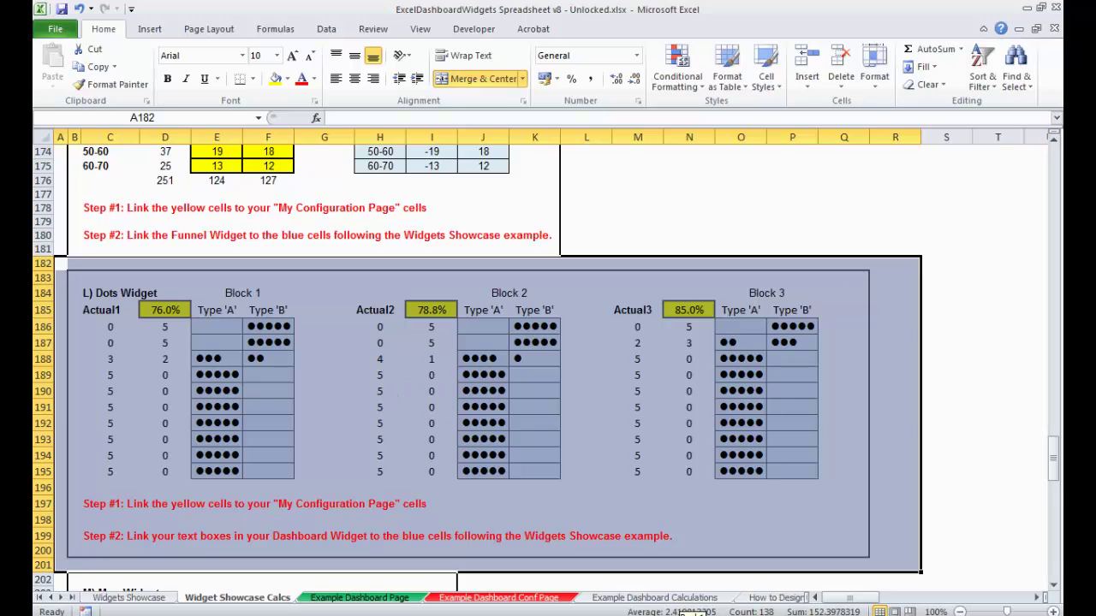
pyautogui.hotkey('ctrl', 'Tab')
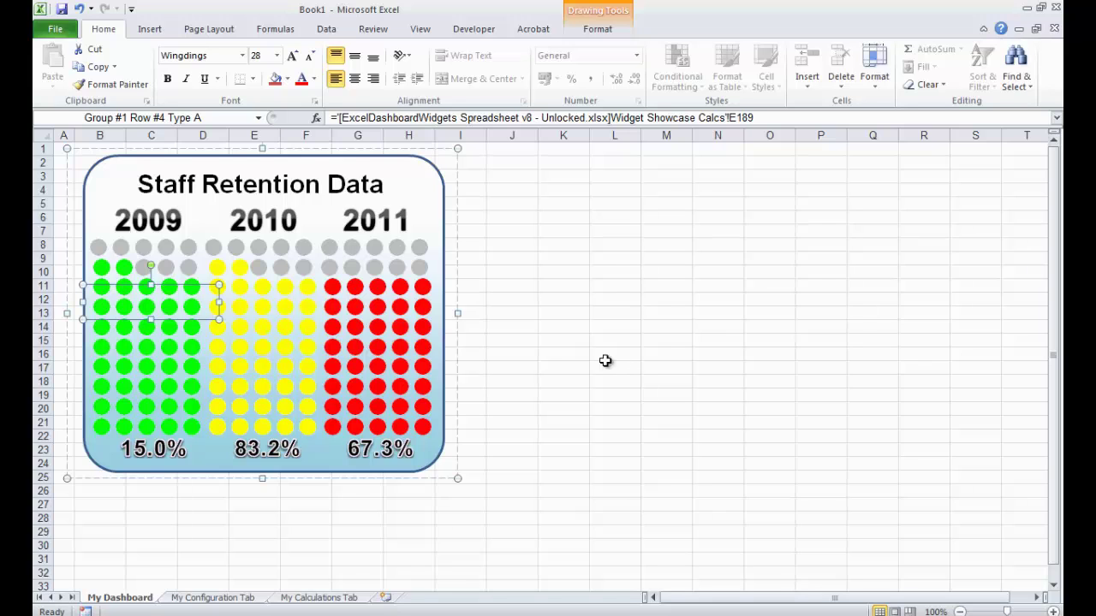
pyautogui.click(590, 278)
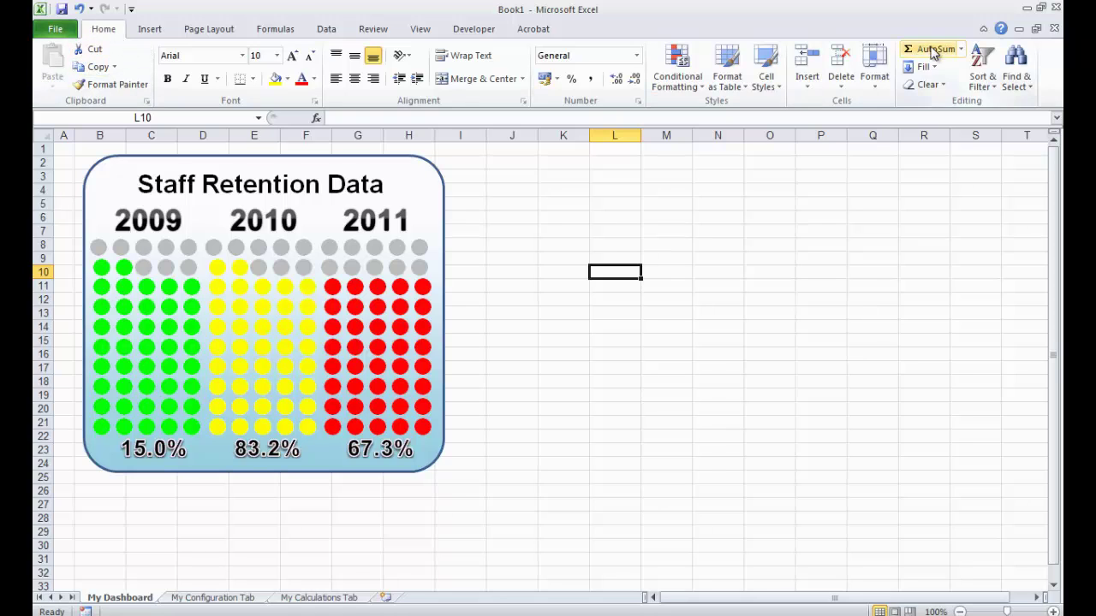
# Open the Selection pane listing all shapes on My Dashboard, including the Light Dots Widget tree
pyautogui.click(1022, 81)
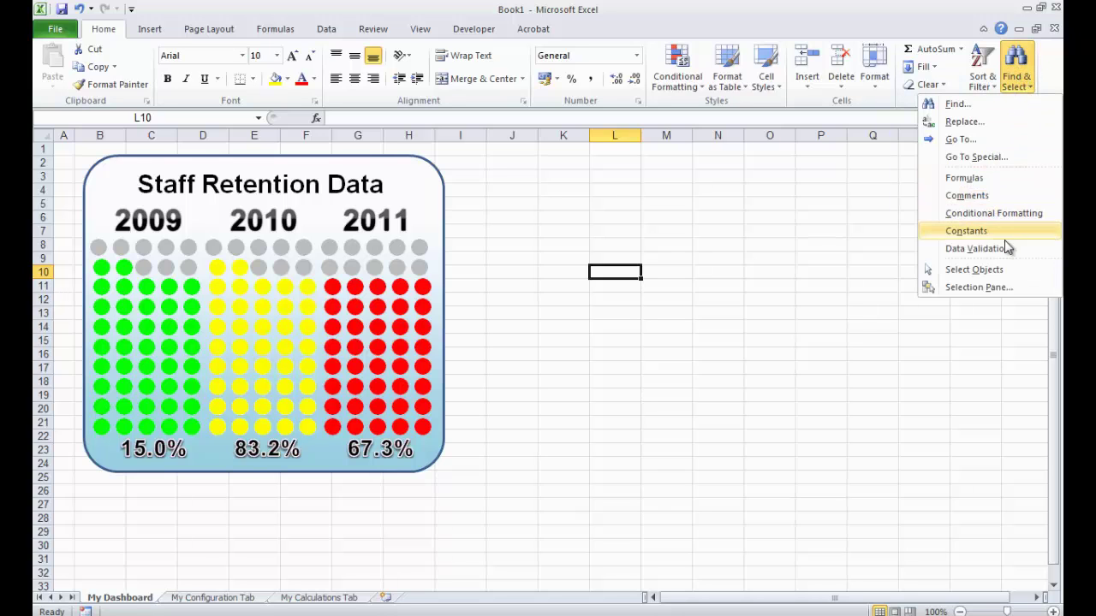
pyautogui.click(978, 288)
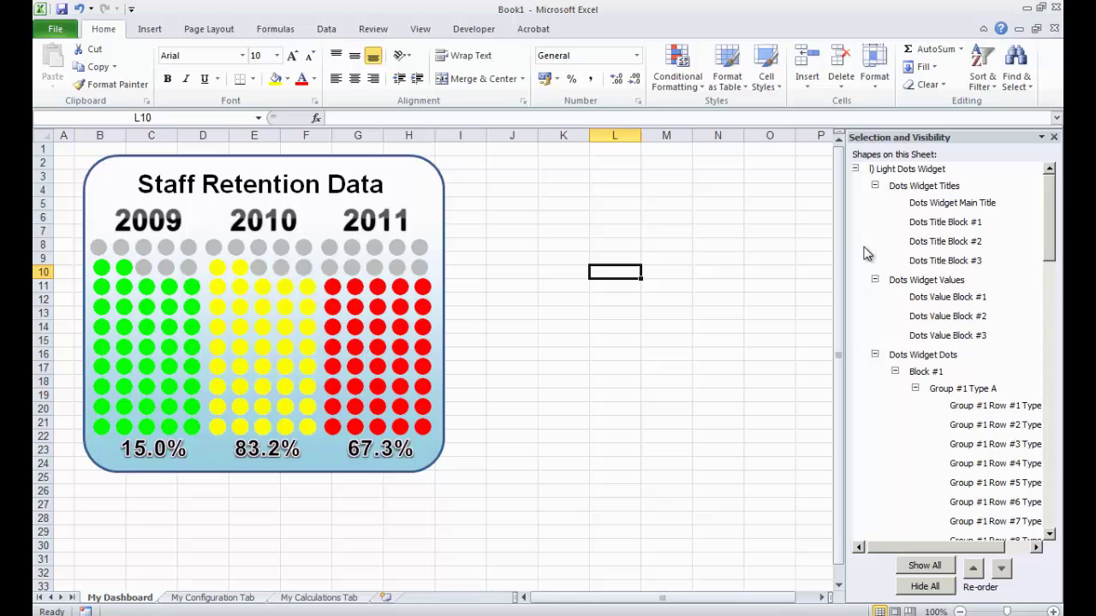
pyautogui.moveTo(1053, 210)
pyautogui.mouseDown()
pyautogui.moveTo(1053, 359)
pyautogui.moveTo(1062, 193)
pyautogui.mouseUp()
pyautogui.click(855, 170)
pyautogui.click(857, 169)
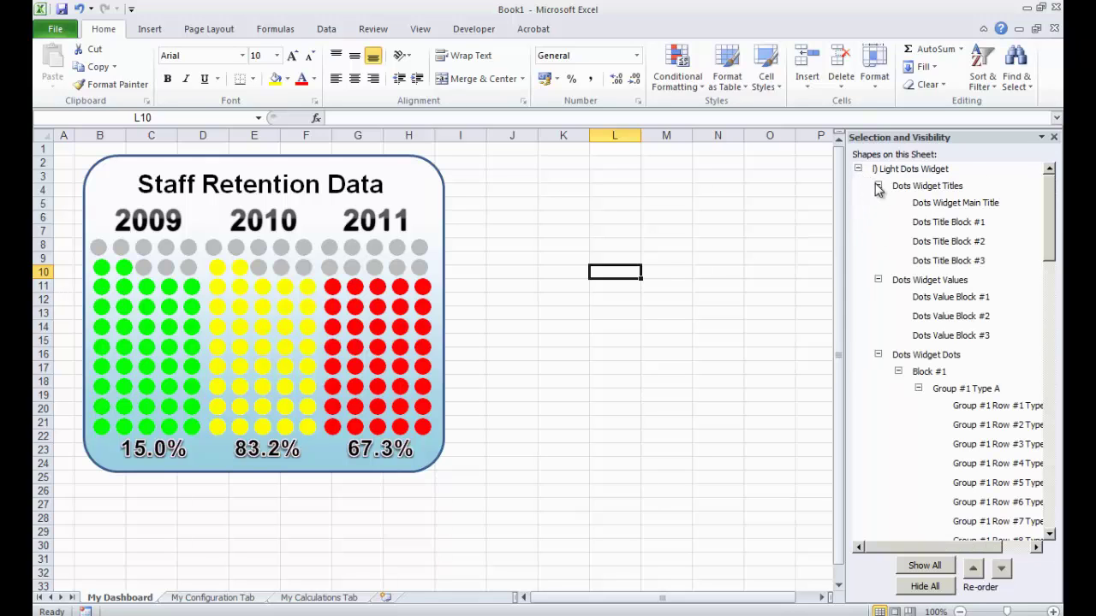
# Collapse the widget's groups, then expand Dots Widget Titles and select Dots Title Block #1
pyautogui.click(878, 186)
pyautogui.click(877, 205)
pyautogui.click(878, 224)
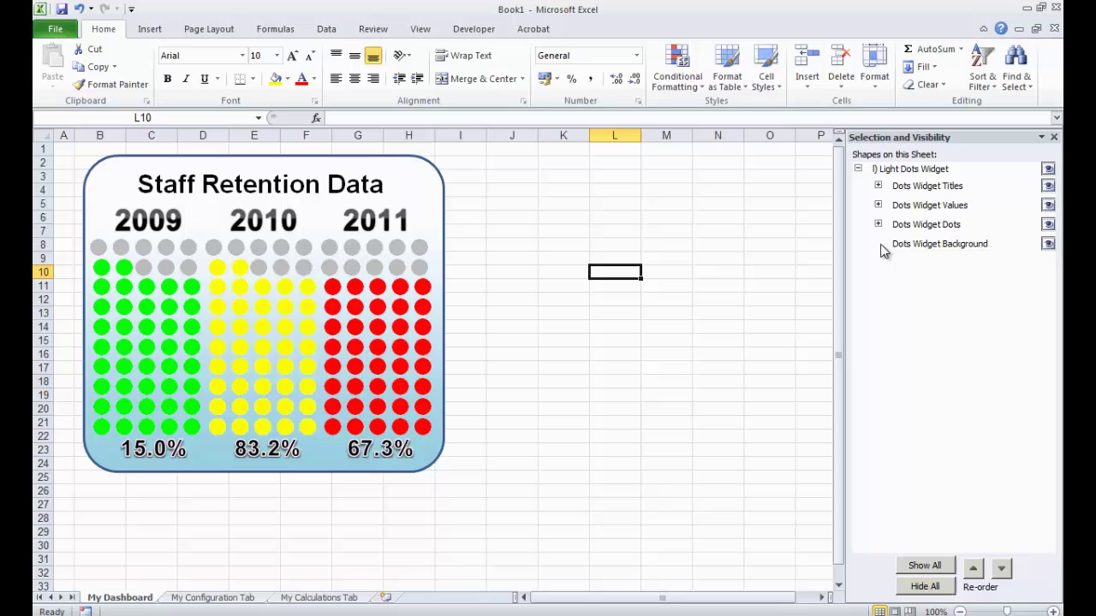
pyautogui.click(928, 246)
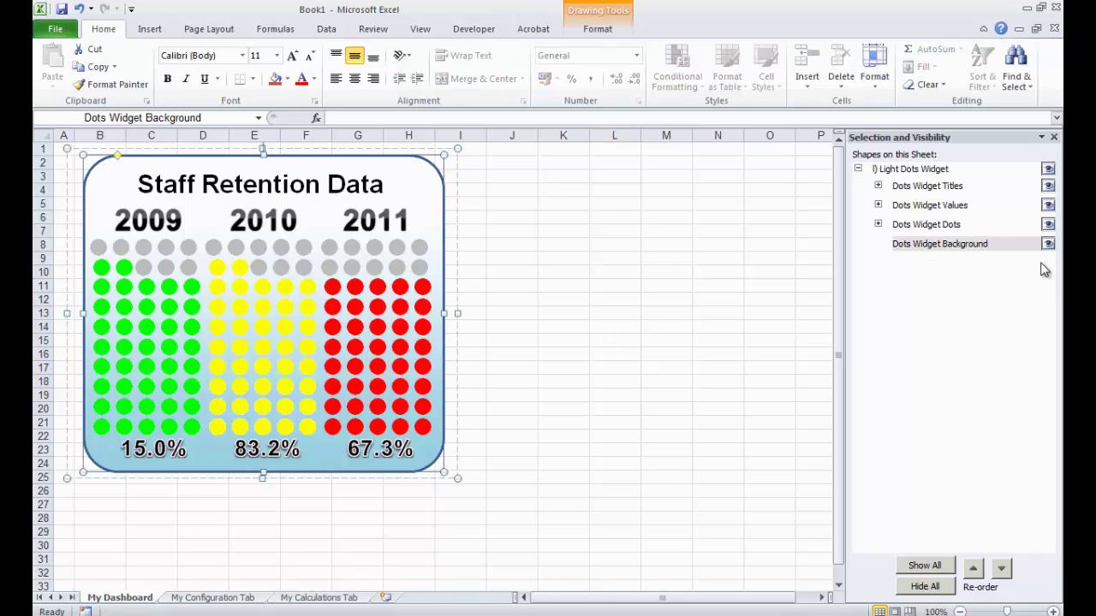
pyautogui.press('Escape')
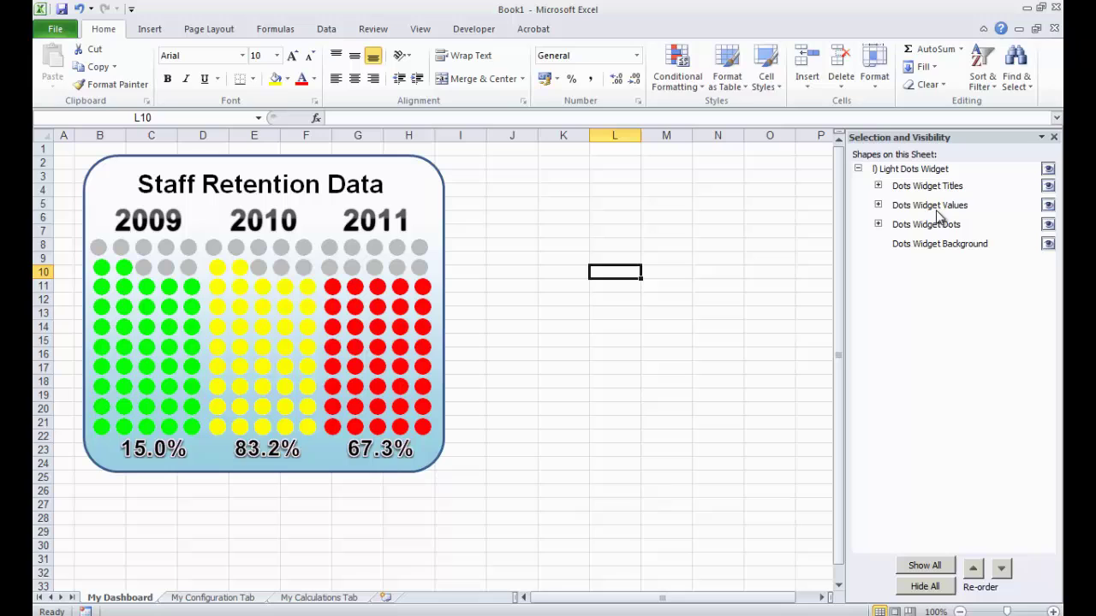
pyautogui.click(878, 186)
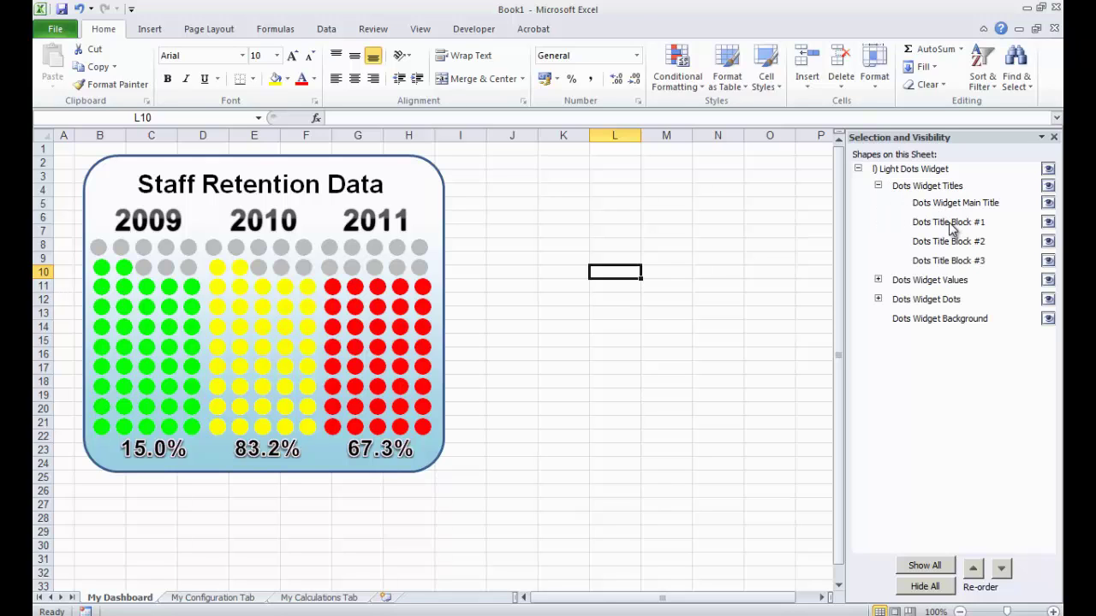
pyautogui.click(948, 224)
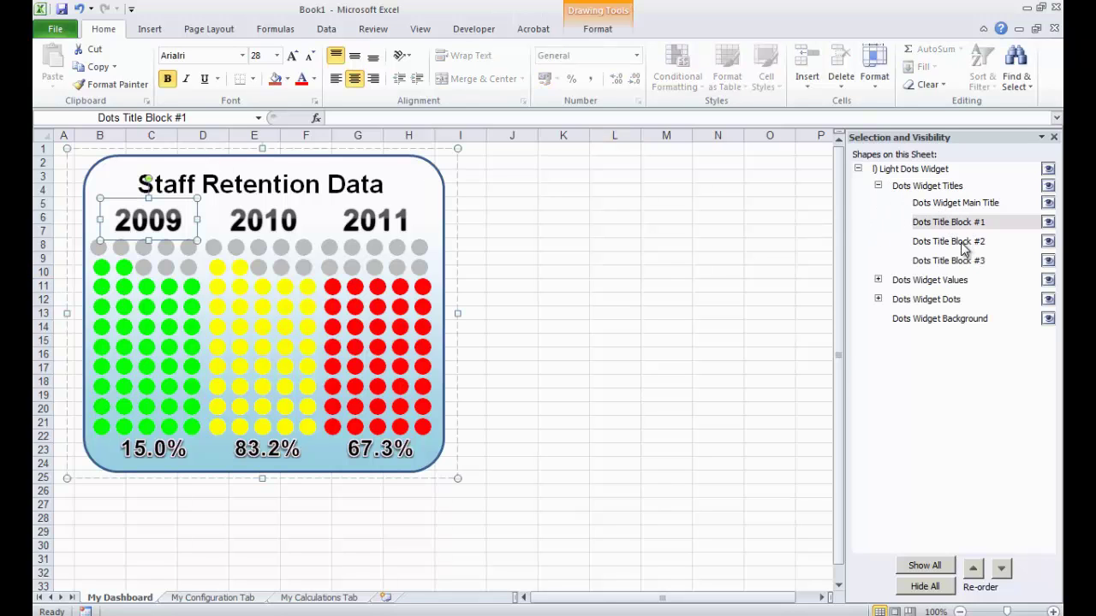
# Select Dots Title Block #2, #3 and the Main Title, then collapse the titles group
pyautogui.click(948, 241)
pyautogui.click(950, 260)
pyautogui.click(967, 203)
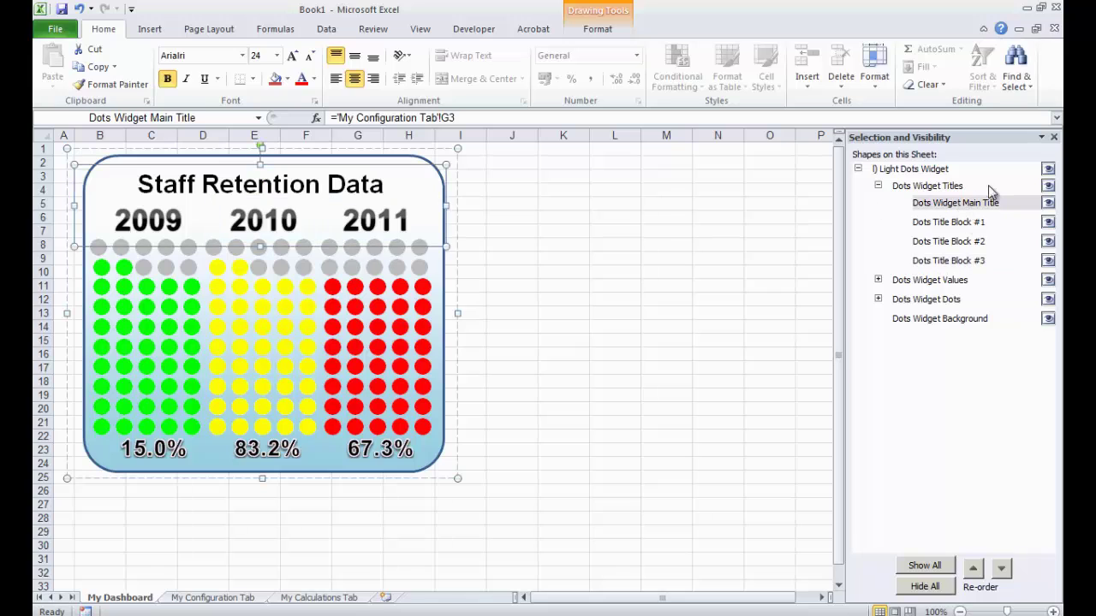
pyautogui.click(877, 186)
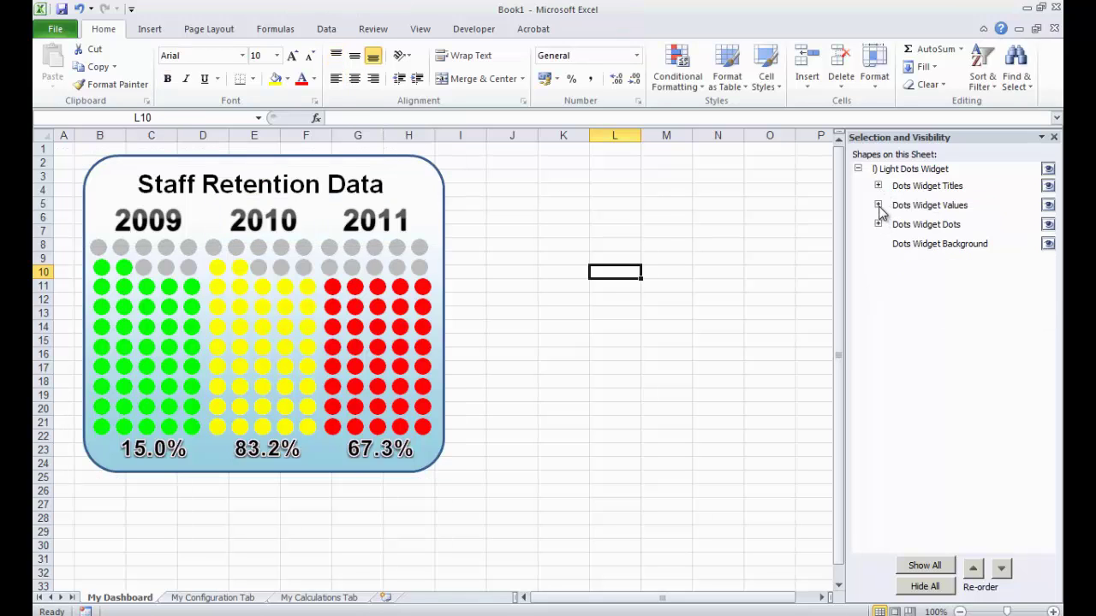
# Expand Dots Widget Values and select Value Blocks #1–#3 in turn, then collapse it
pyautogui.click(877, 206)
pyautogui.click(965, 224)
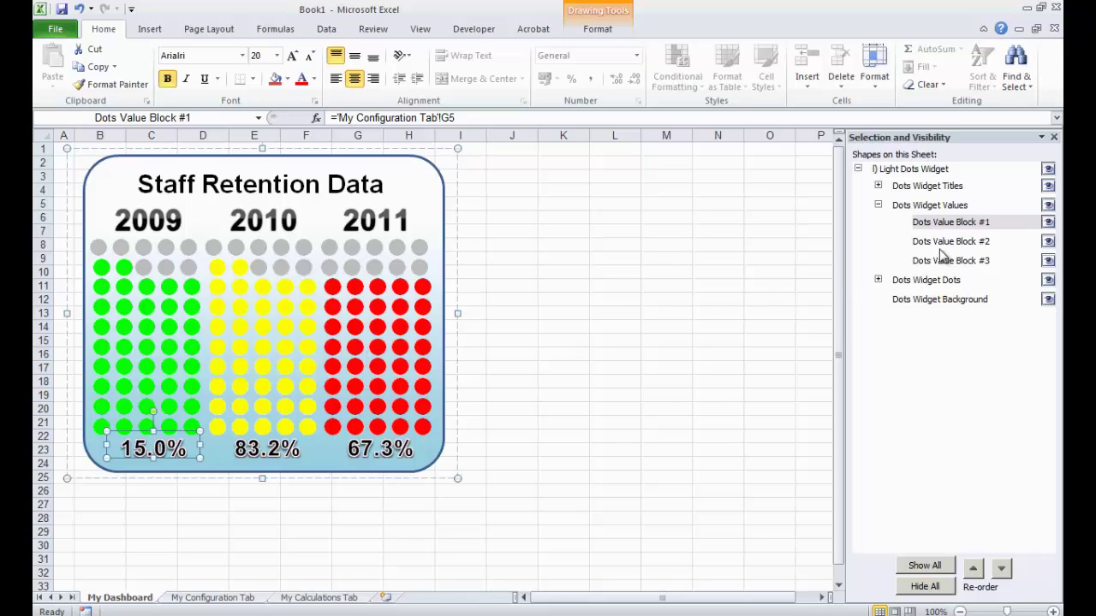
pyautogui.click(941, 243)
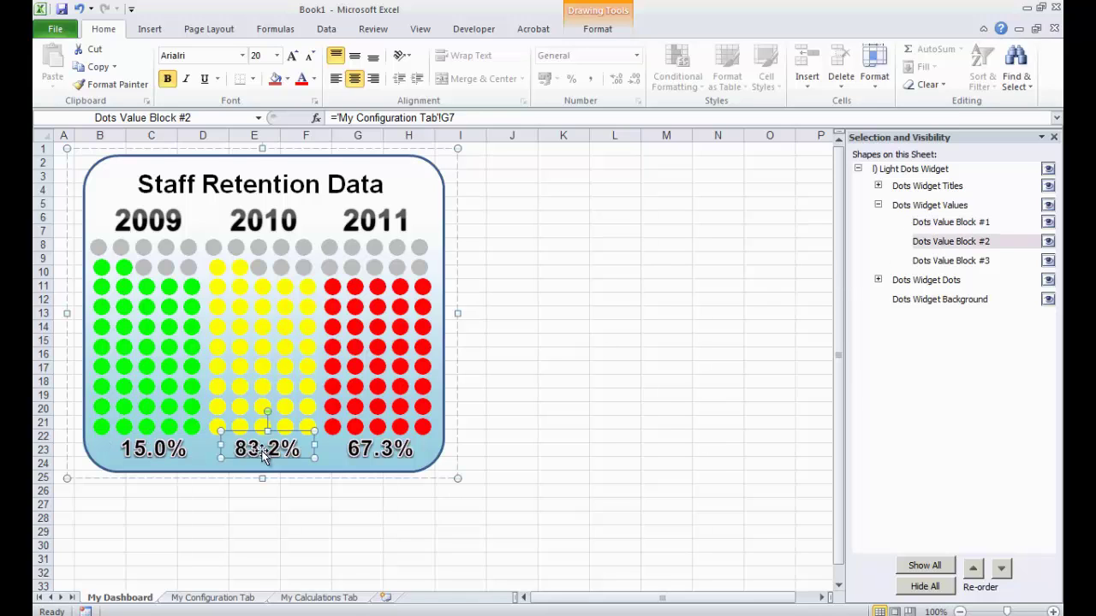
pyautogui.click(932, 261)
pyautogui.click(878, 206)
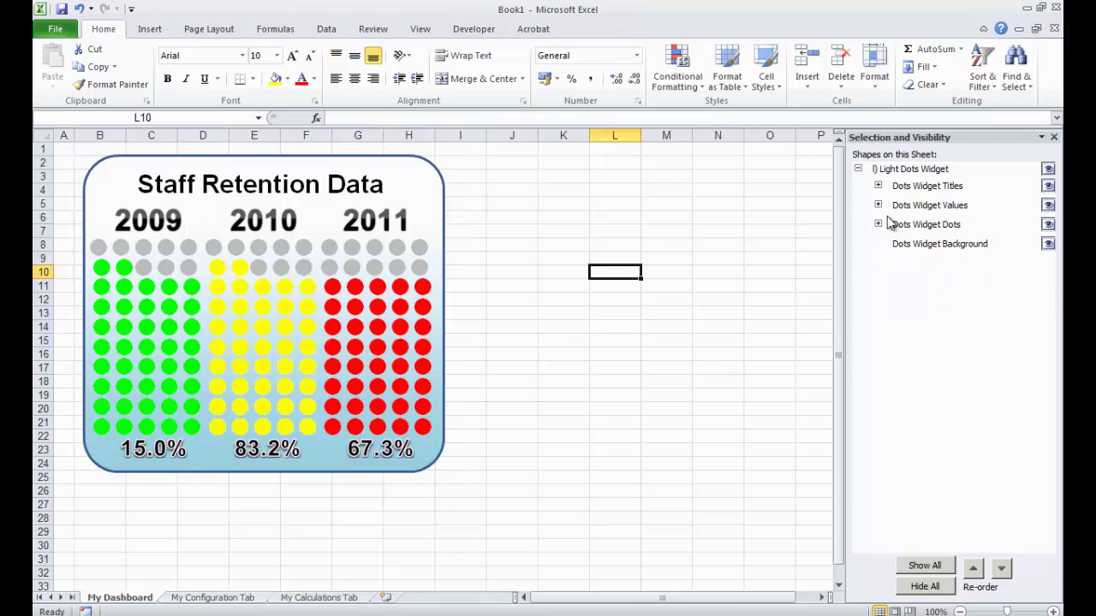
# Expand Dots Widget Dots into Blocks #1–#3, with Block #1 showing Group #1 Type A and Type B
pyautogui.click(877, 225)
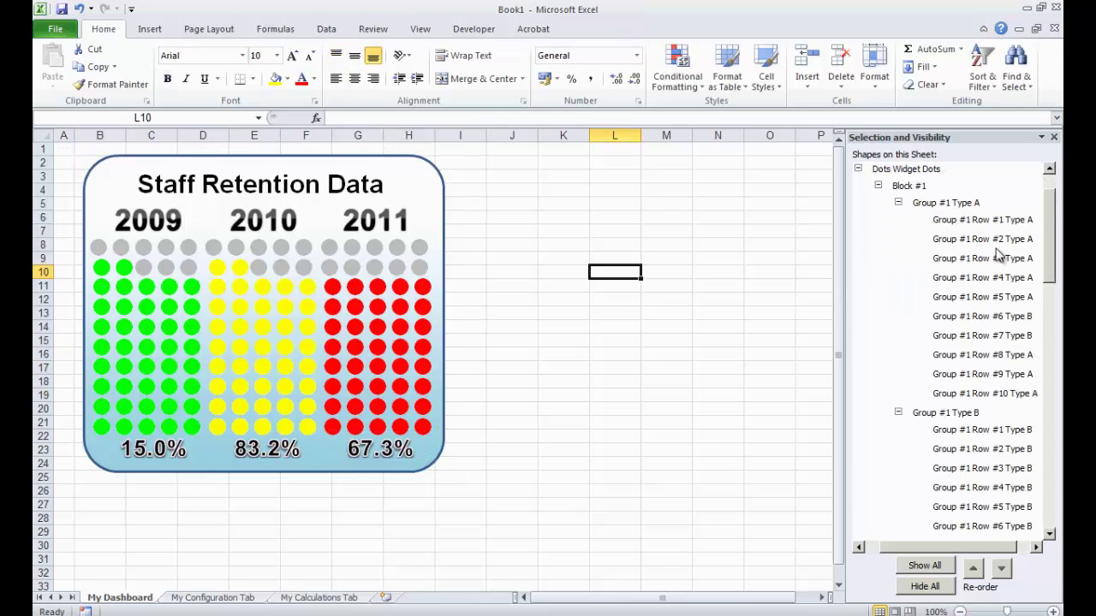
pyautogui.click(898, 203)
pyautogui.click(898, 222)
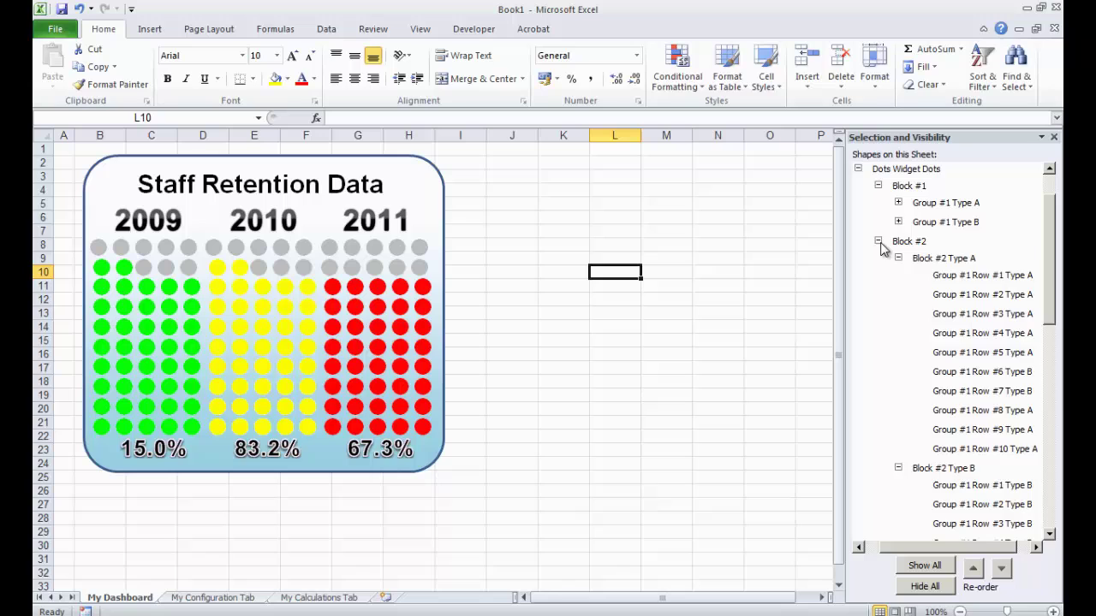
pyautogui.click(878, 242)
pyautogui.click(877, 260)
pyautogui.click(898, 241)
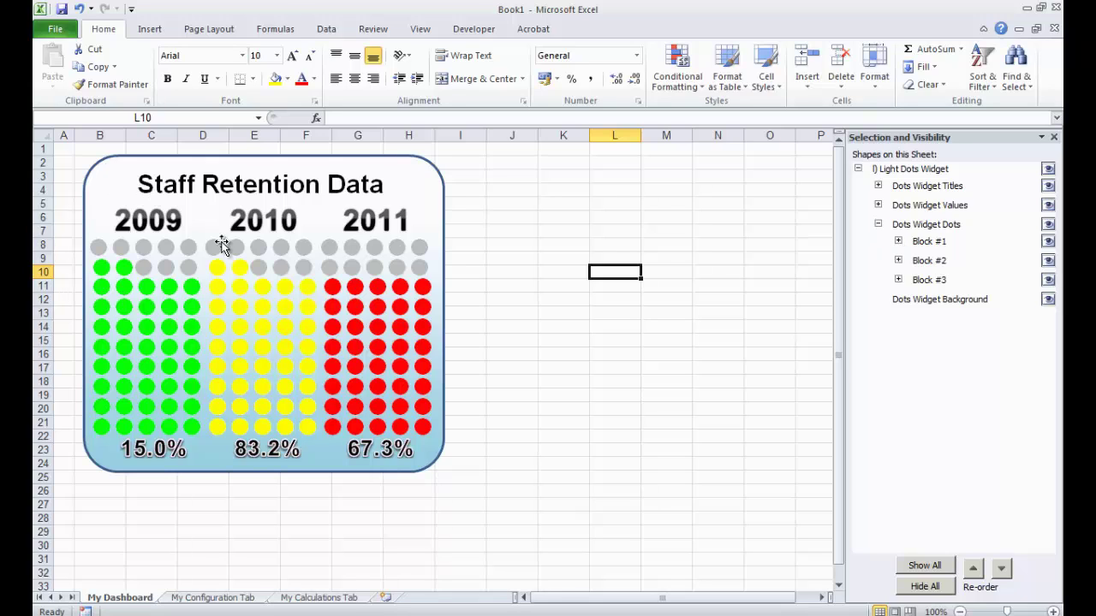
pyautogui.click(897, 242)
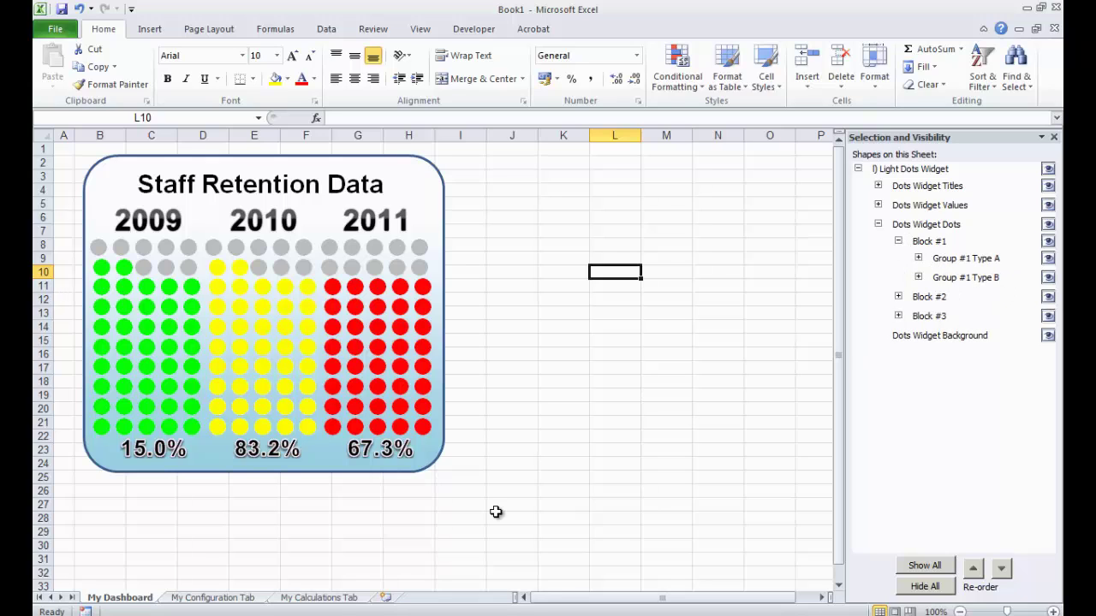
# Check My Calculations Tab, then on My Dashboard list Group #1 Type A's ten rows and select Row #1
pyautogui.click(332, 597)
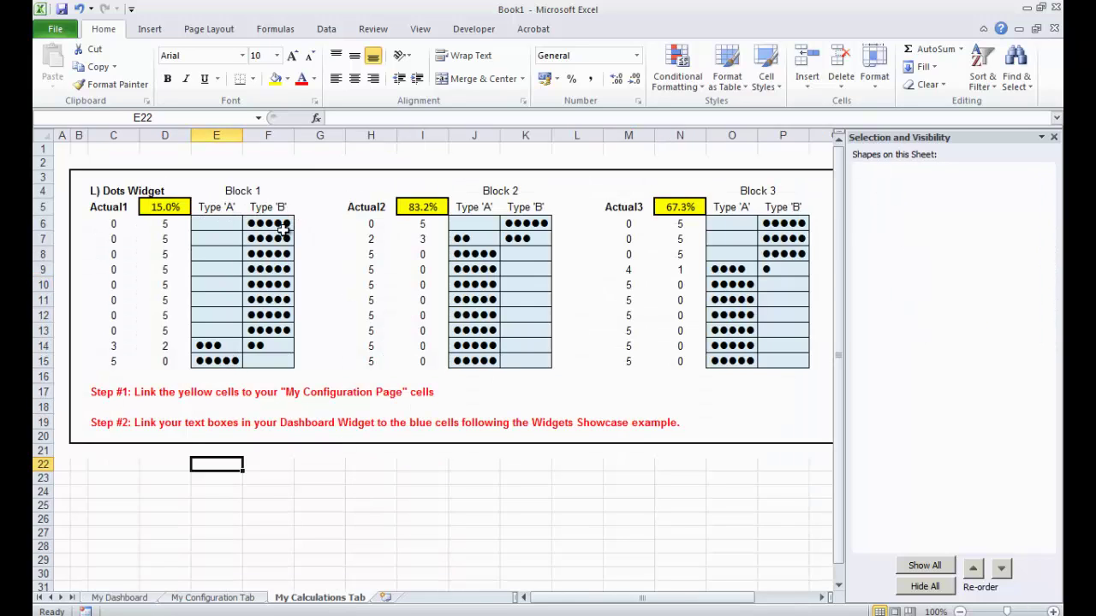
pyautogui.click(120, 597)
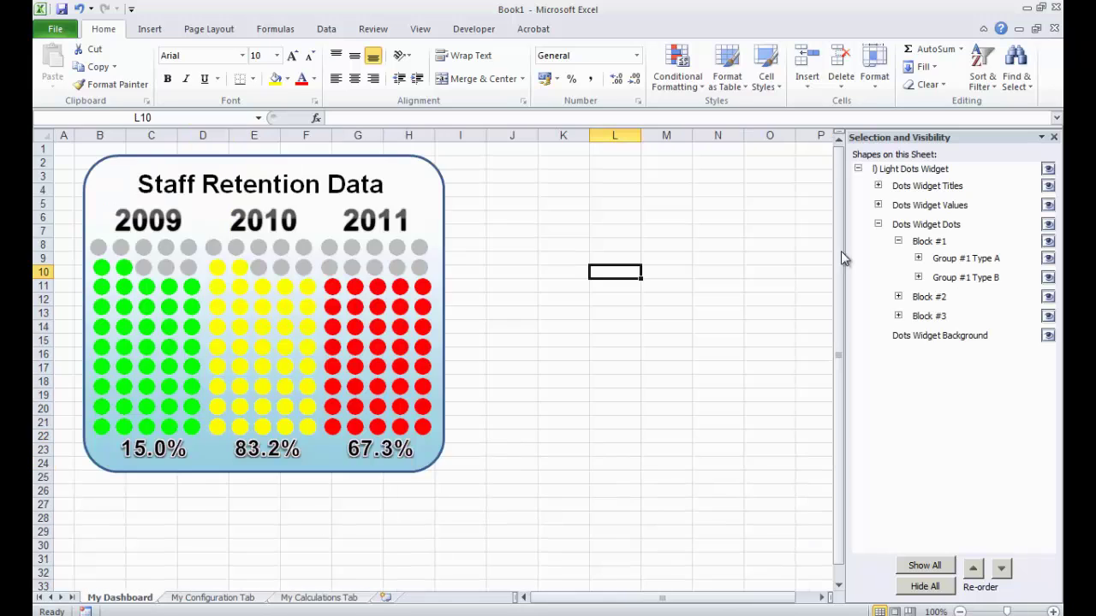
pyautogui.click(918, 259)
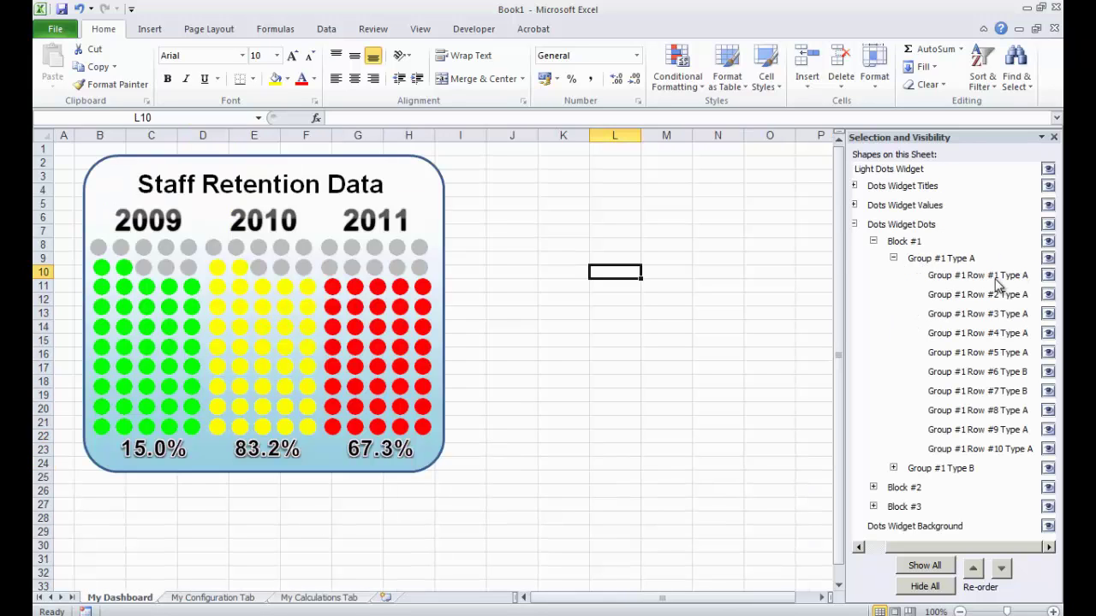
pyautogui.click(990, 276)
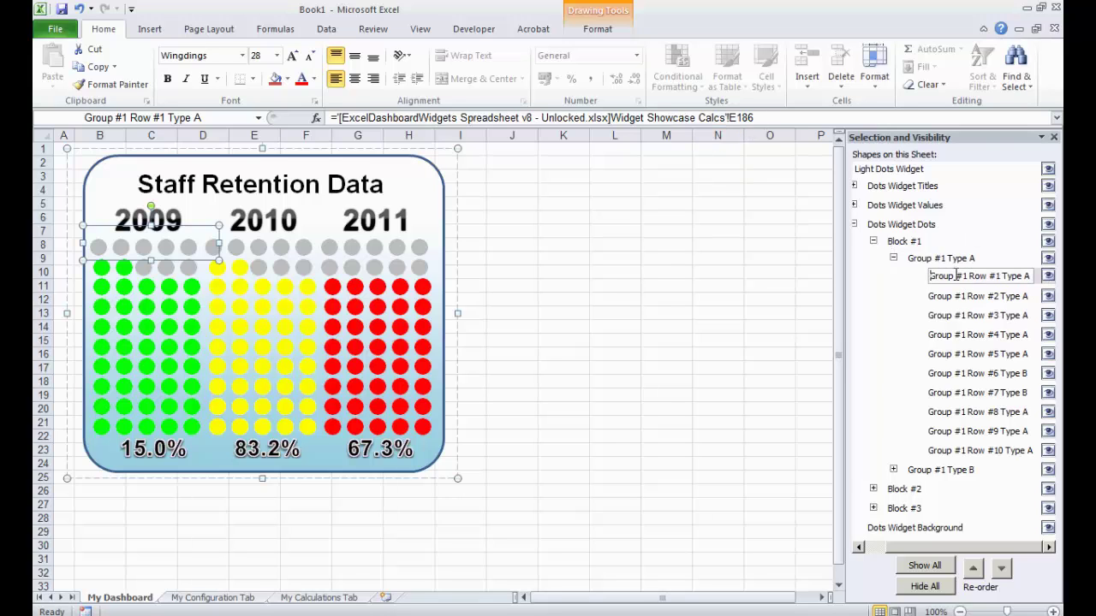
# Replace Group #1 Row #1 Type A's external link with a link to My Calculations Tab E6
pyautogui.click(963, 295)
pyautogui.click(958, 276)
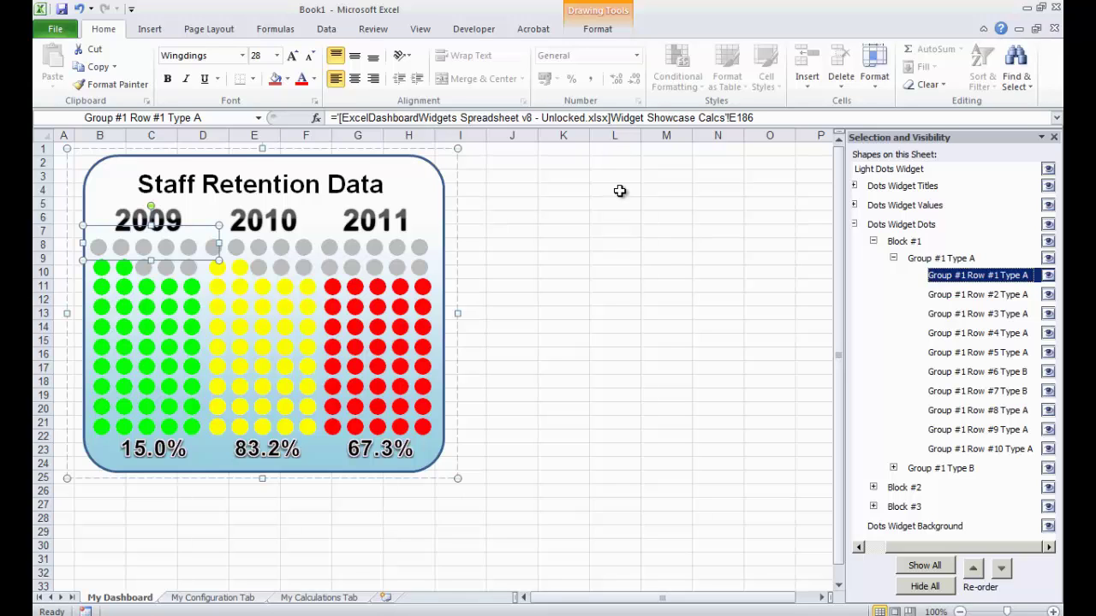
pyautogui.click(764, 115)
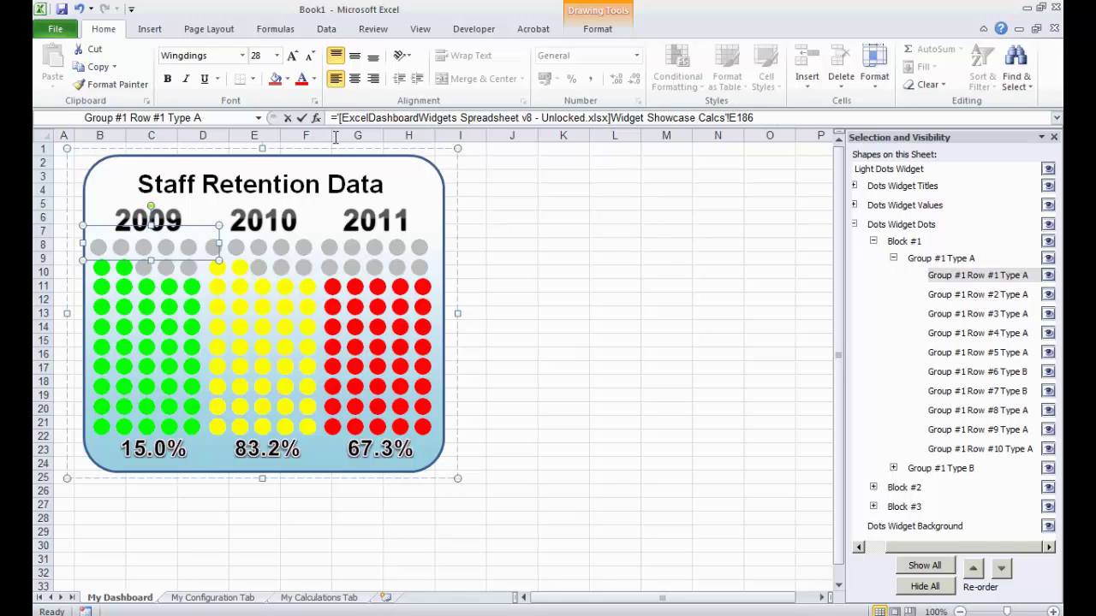
pyautogui.click(332, 118)
pyautogui.hotkey('shift', 'End')
pyautogui.press('Delete')
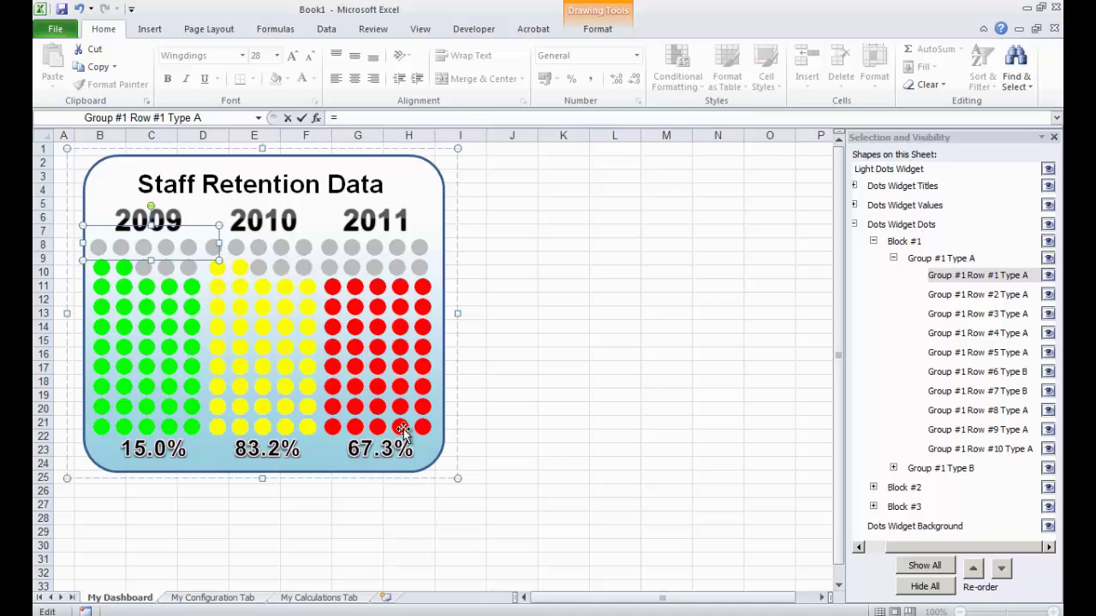
pyautogui.click(305, 599)
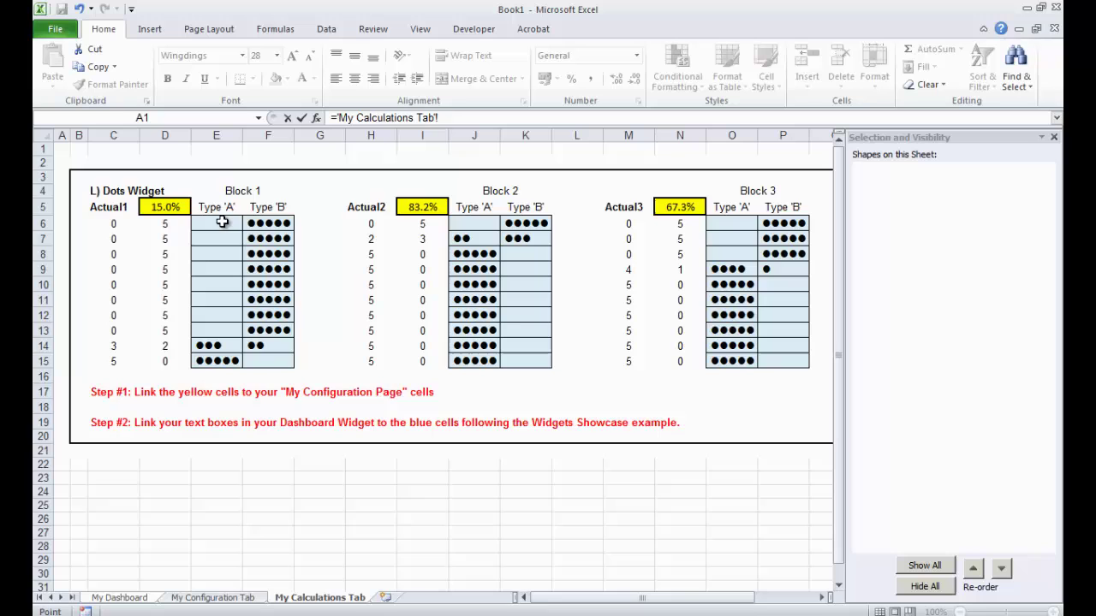
pyautogui.click(222, 222)
pyautogui.press('Return')
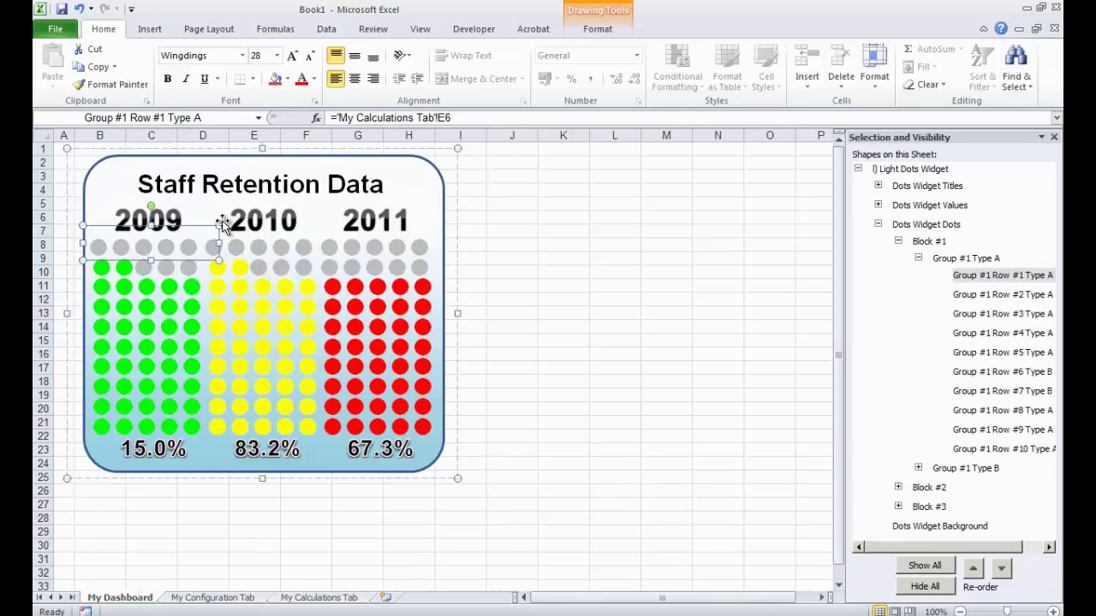
# Link Group #1 Row #2 Type A to My Calculations Tab cell E7
pyautogui.click(998, 296)
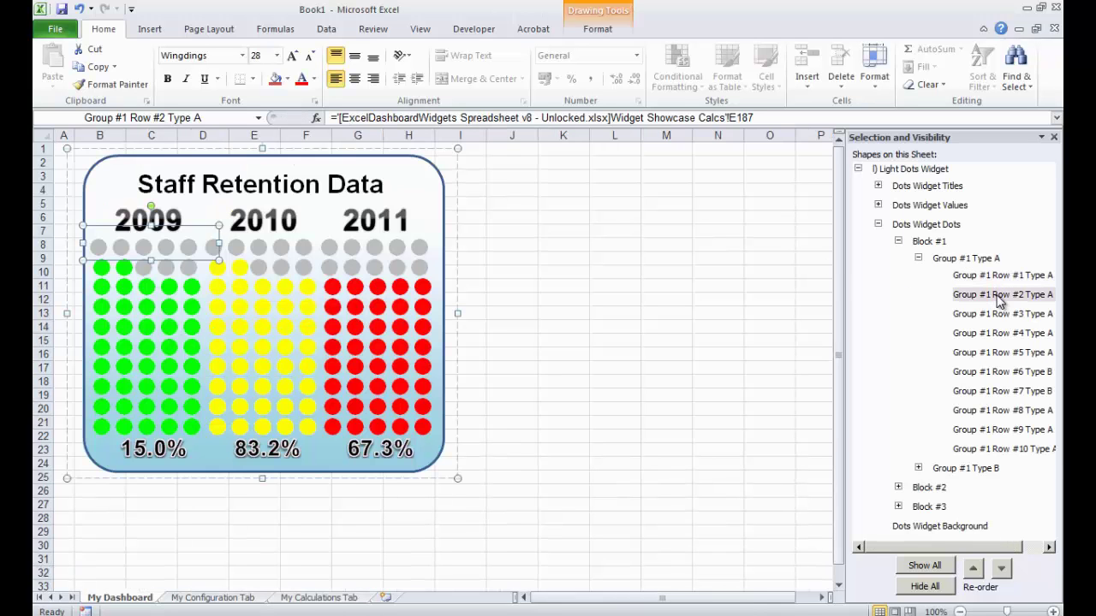
pyautogui.write('=')
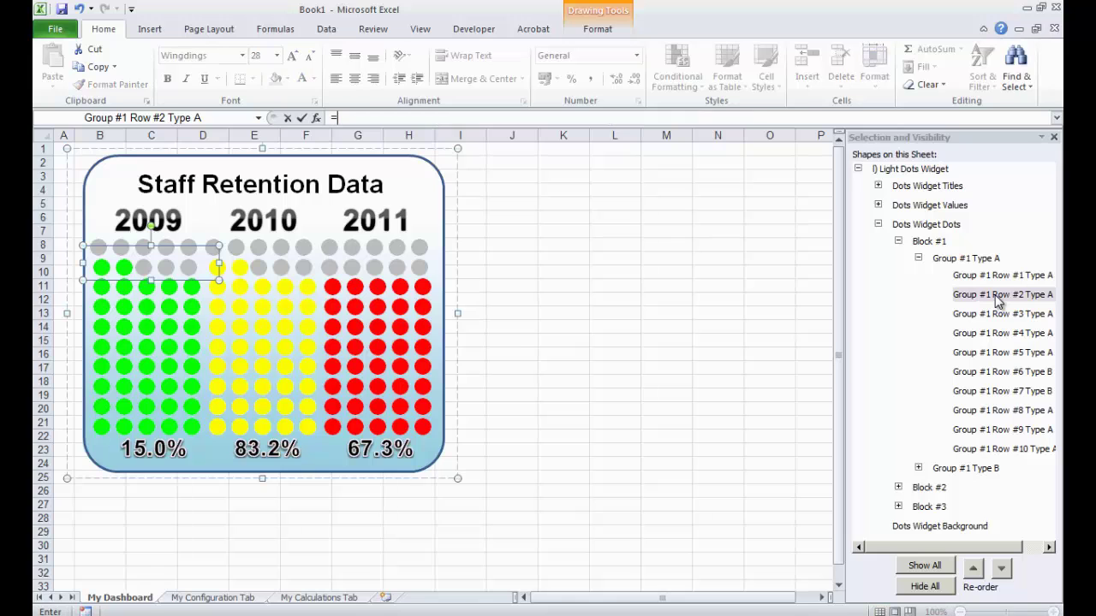
pyautogui.click(312, 597)
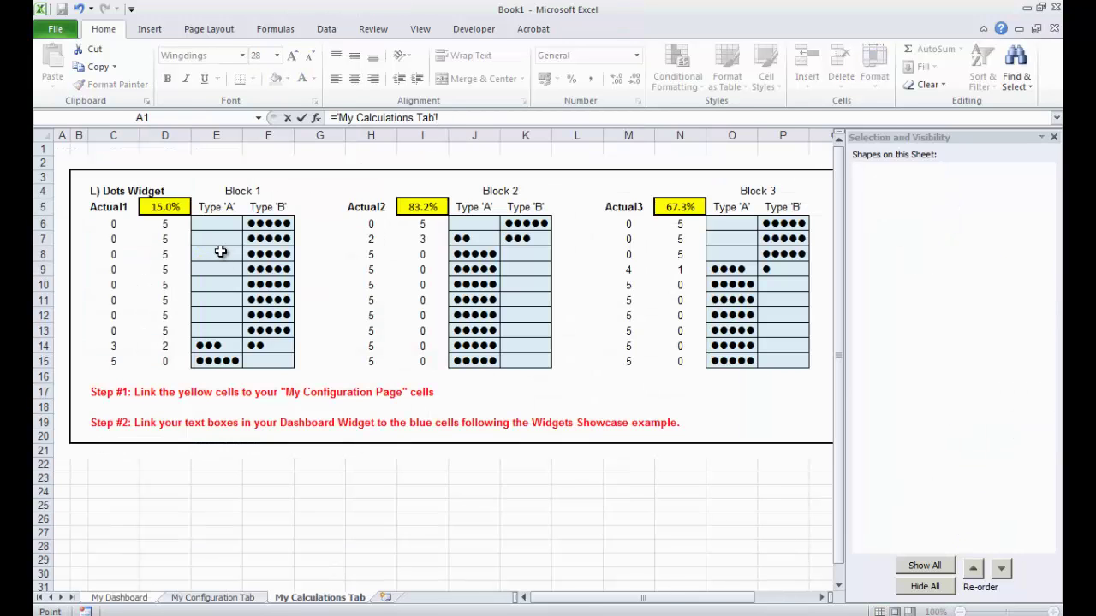
pyautogui.click(220, 240)
pyautogui.press('Return')
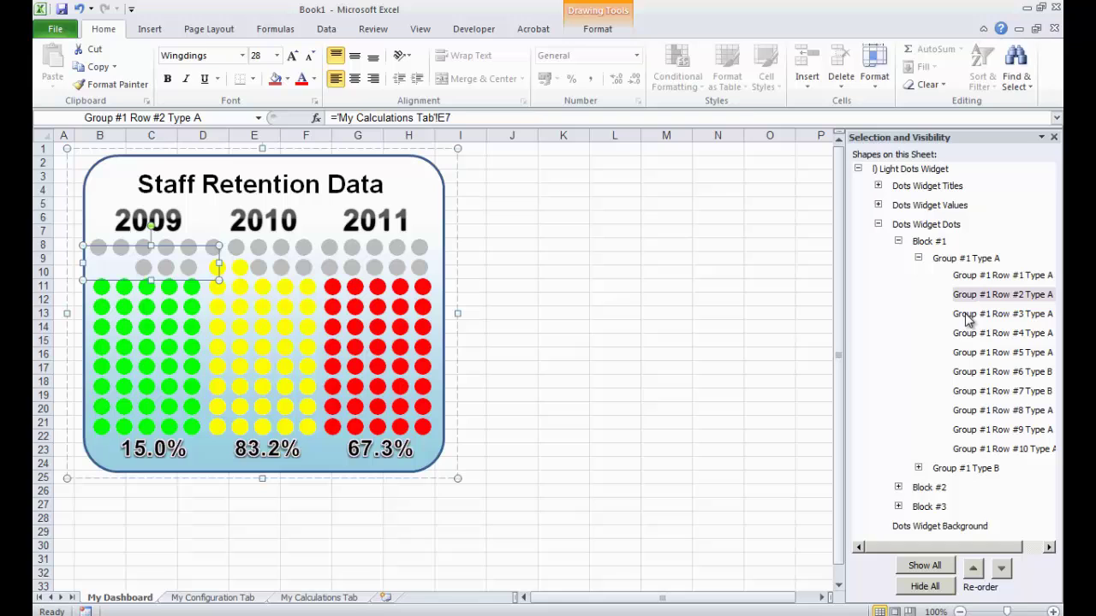
# Link Group #1 Row #3 Type A to cell E8 and begin Row #4's link formula
pyautogui.click(978, 314)
pyautogui.write('=')
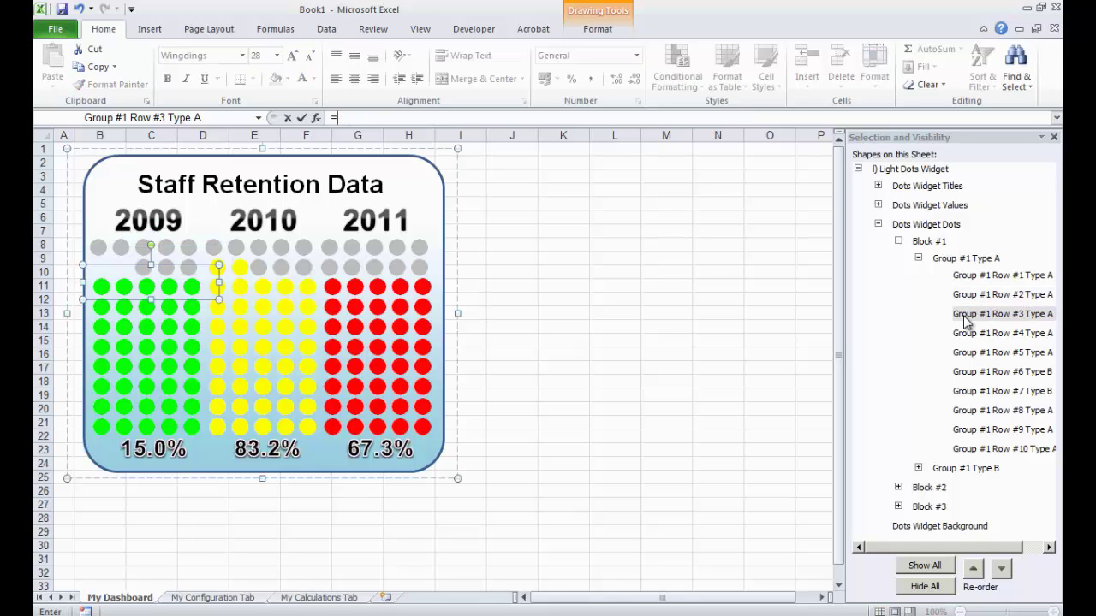
pyautogui.click(293, 600)
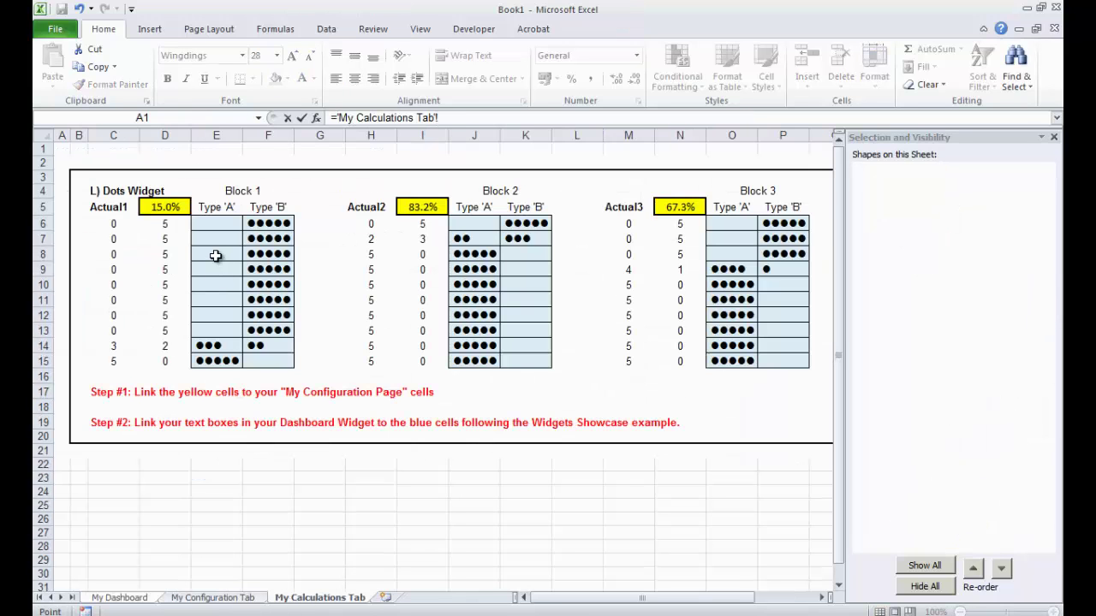
pyautogui.click(215, 254)
pyautogui.press('Return')
pyautogui.click(968, 337)
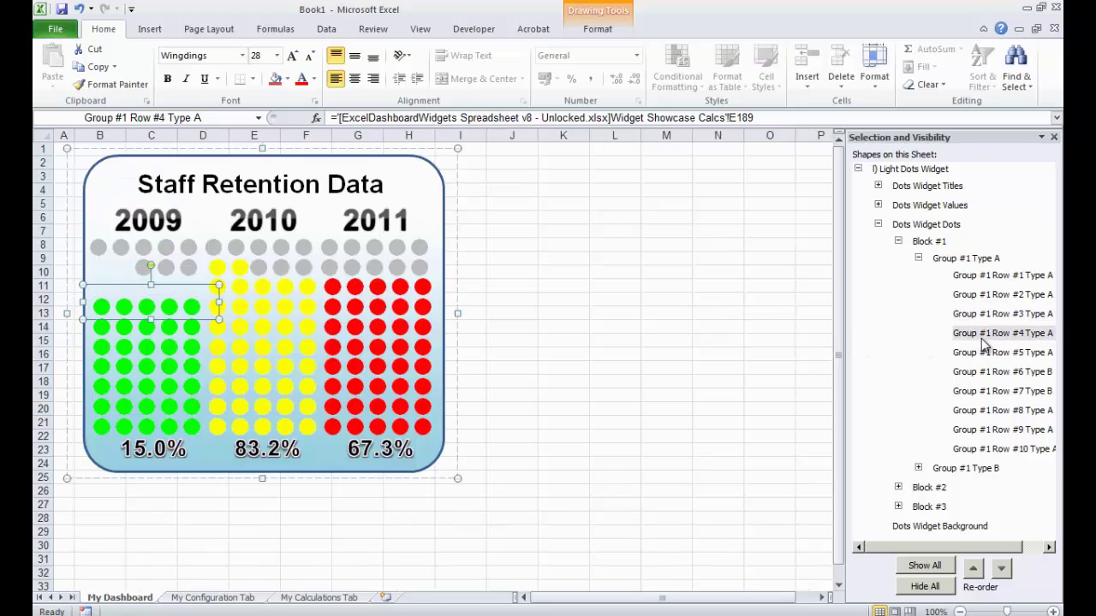
pyautogui.write('=')
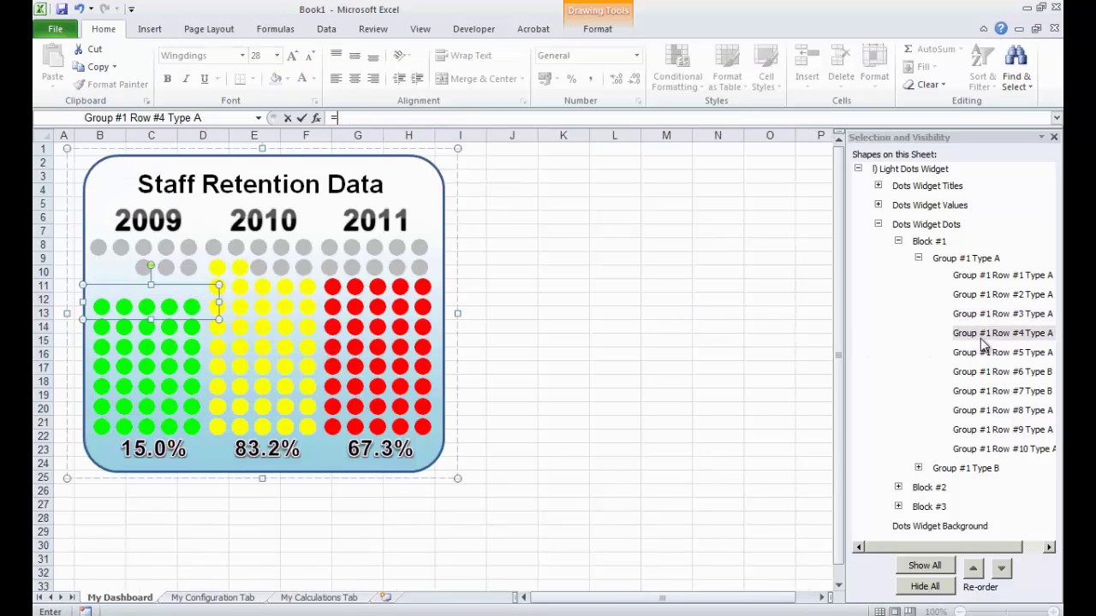
pyautogui.click(219, 600)
# Link Group #1 Rows #4 and #5 to My Calculations Tab cells E9 and E10
pyautogui.click(318, 597)
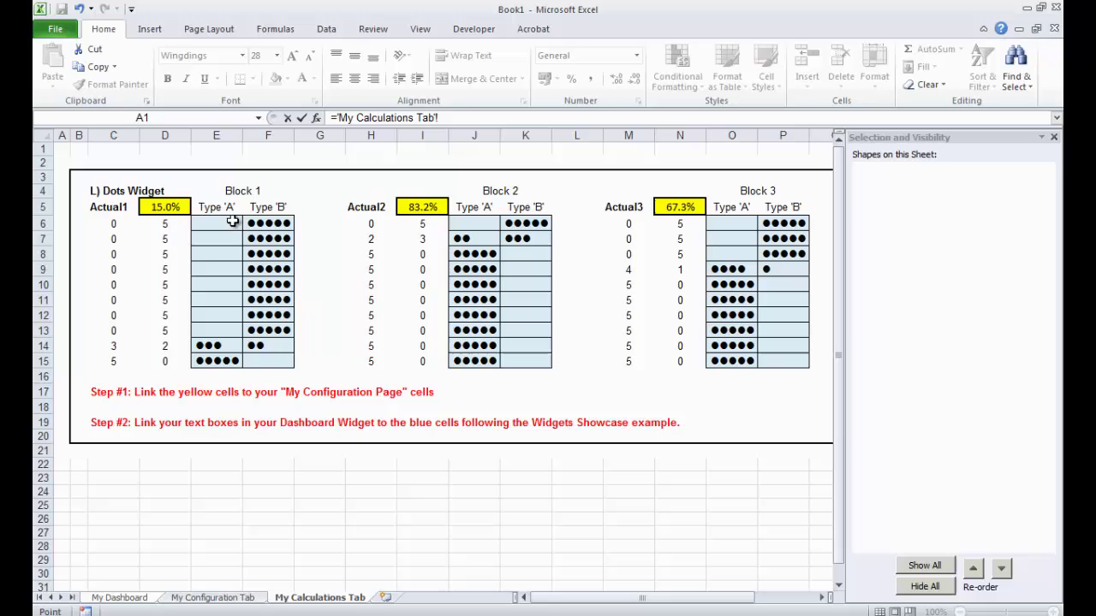
pyautogui.click(217, 269)
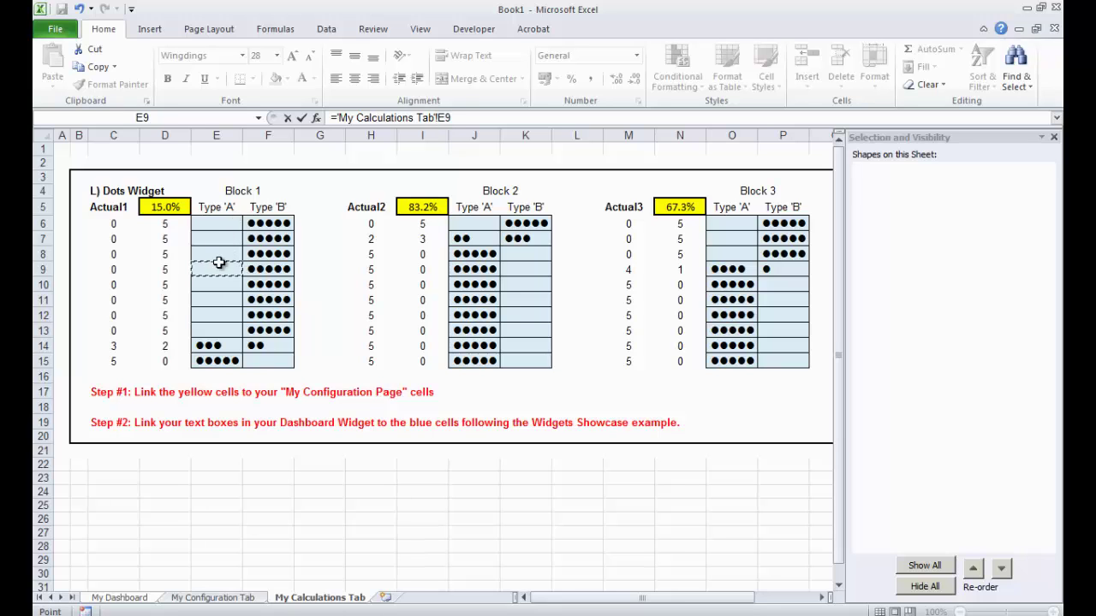
pyautogui.press('Return')
pyautogui.click(1003, 352)
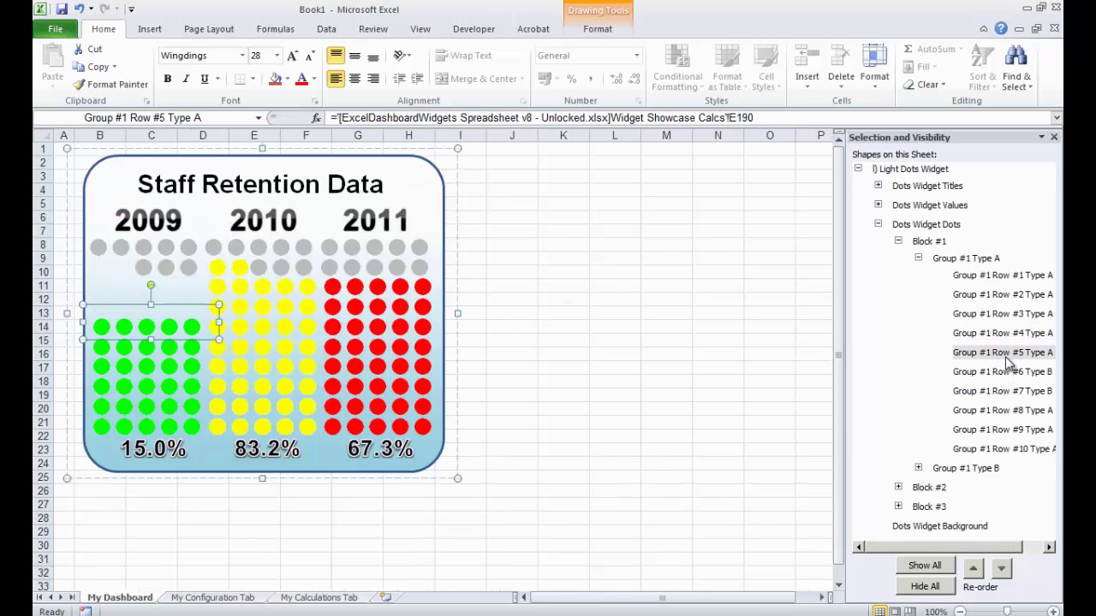
pyautogui.write('=')
pyautogui.click(317, 598)
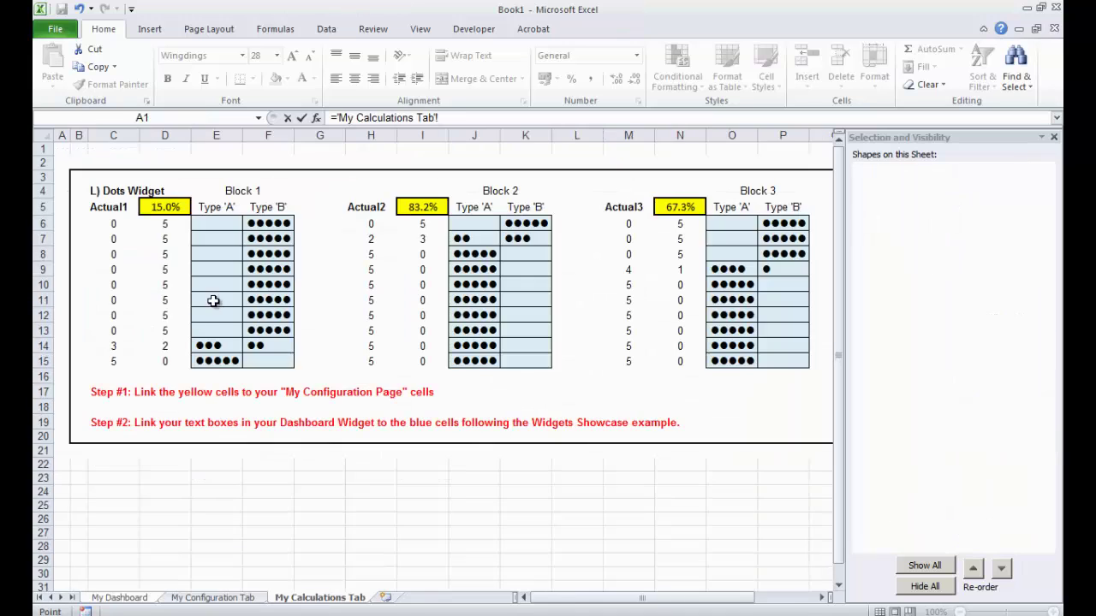
pyautogui.click(212, 284)
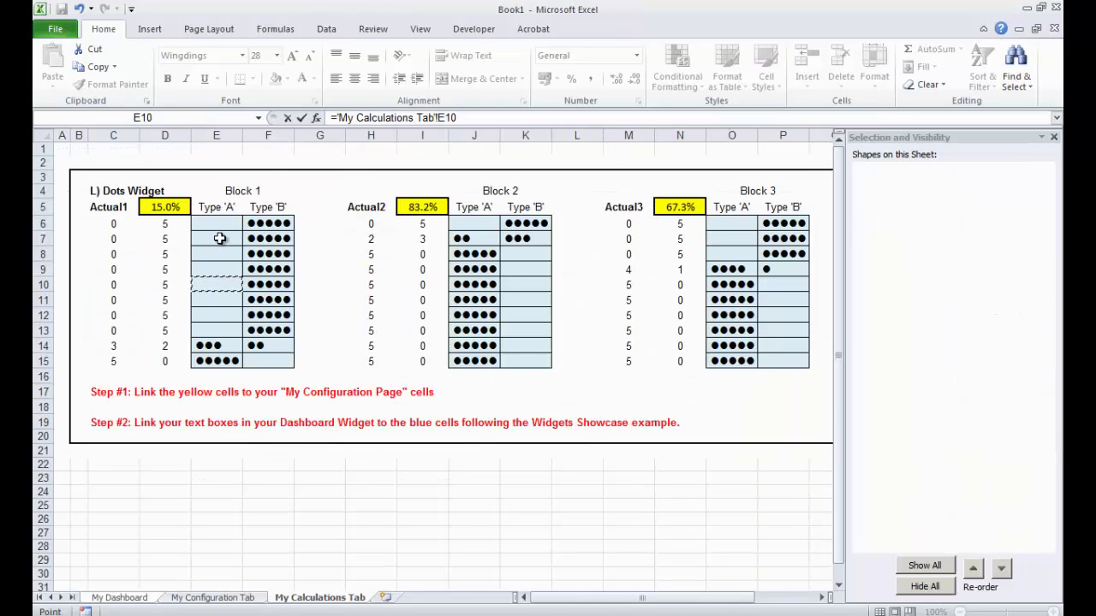
pyautogui.press('Return')
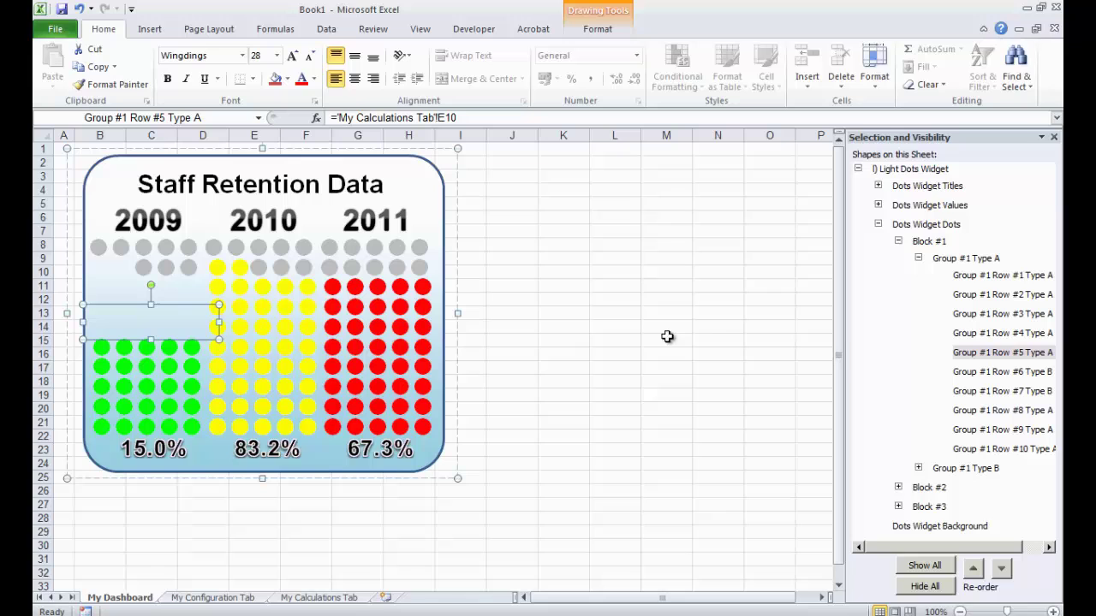
# Link Group #1 Rows #6 and #7 to cells E11 and E12
pyautogui.click(997, 374)
pyautogui.write('=')
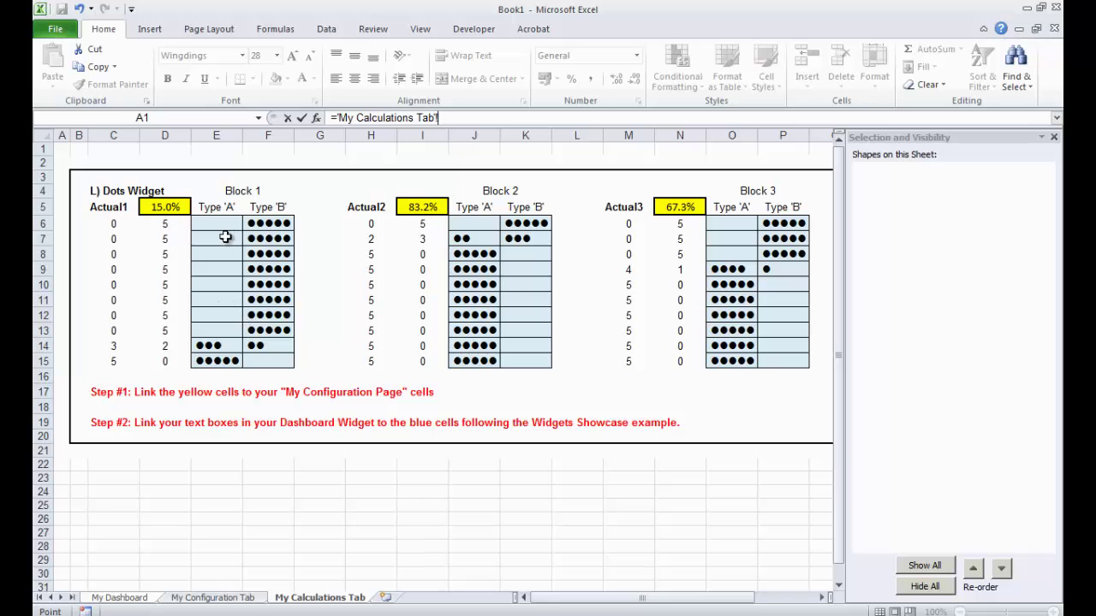
pyautogui.click(216, 300)
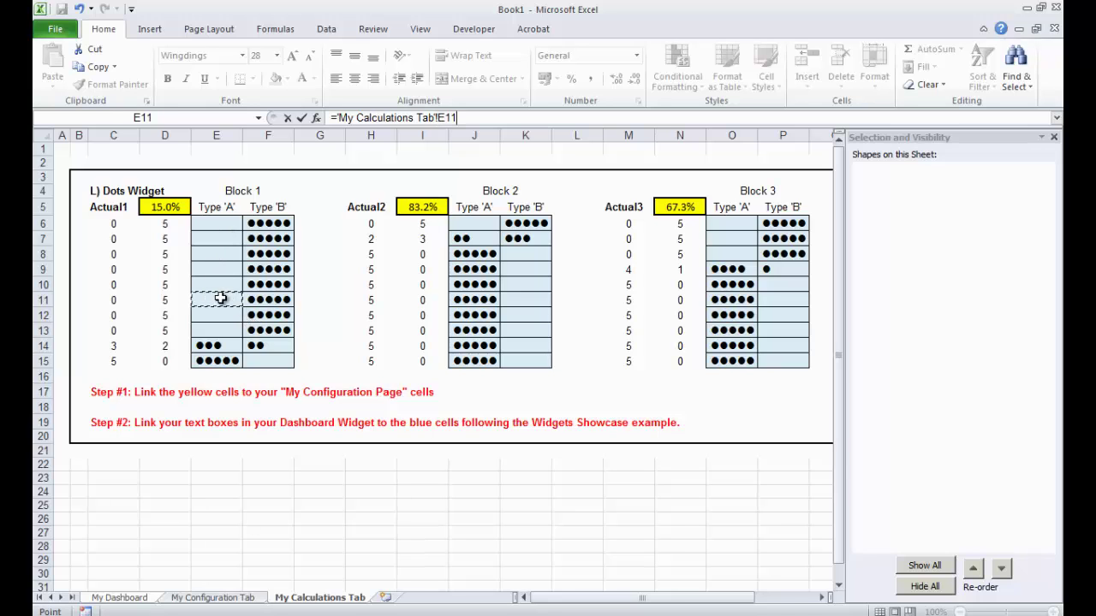
pyautogui.press('Return')
pyautogui.click(993, 391)
pyautogui.write('=')
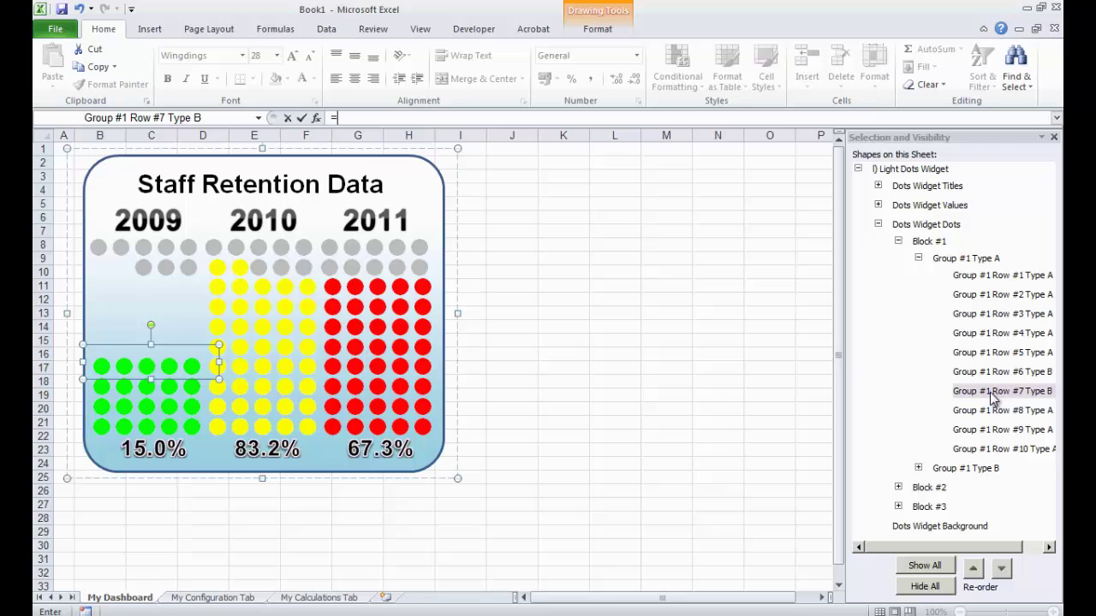
pyautogui.click(313, 597)
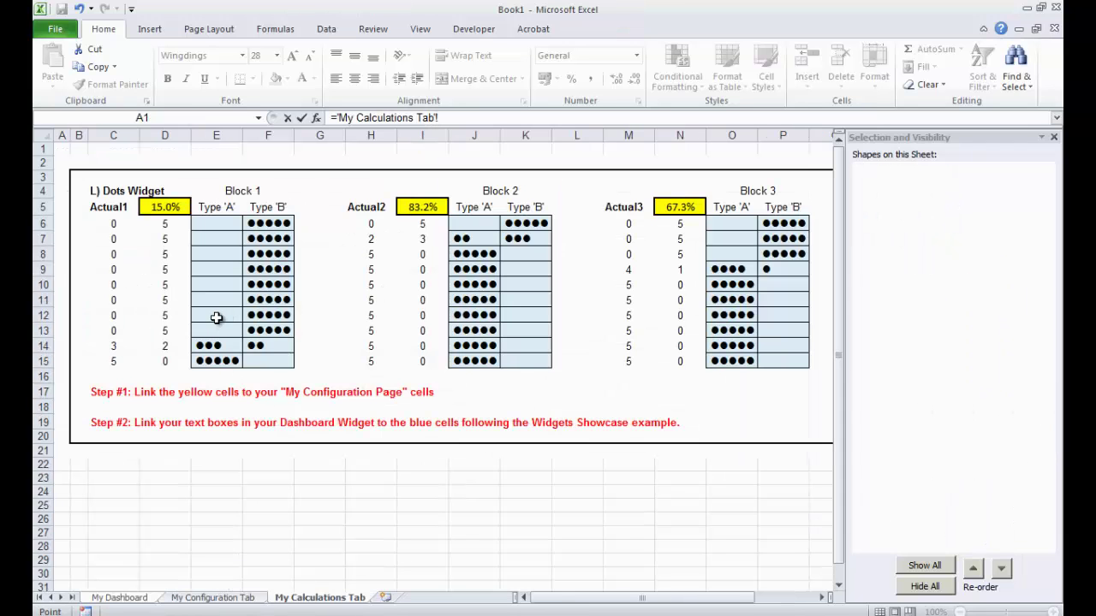
pyautogui.click(218, 317)
pyautogui.press('Return')
# Link Group #1 Rows #8 and #9 Type A to cells E13 and E14
pyautogui.click(1007, 411)
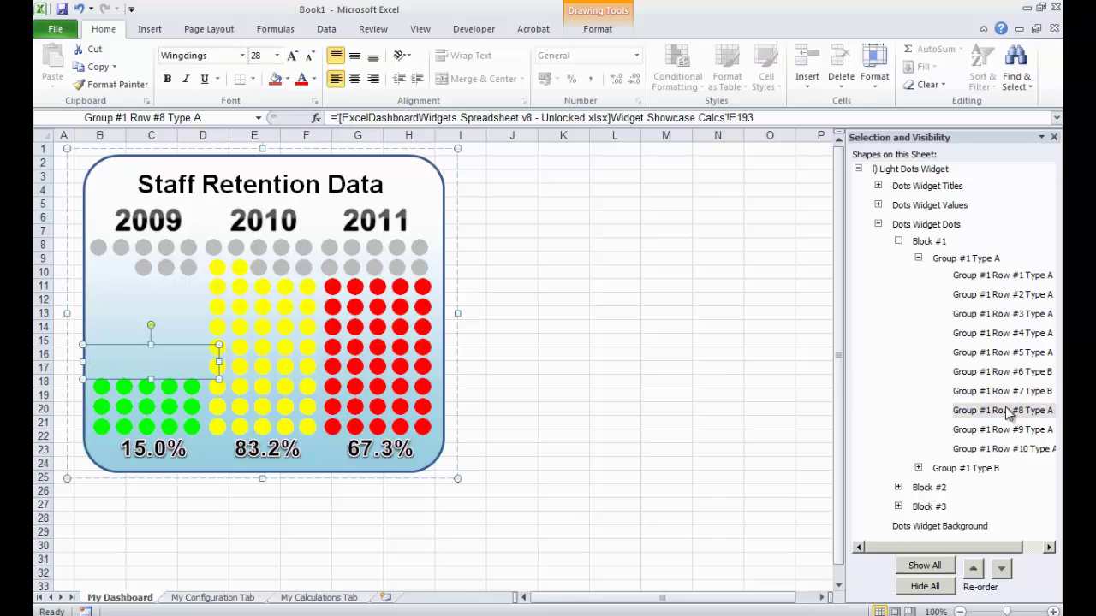
pyautogui.write('=')
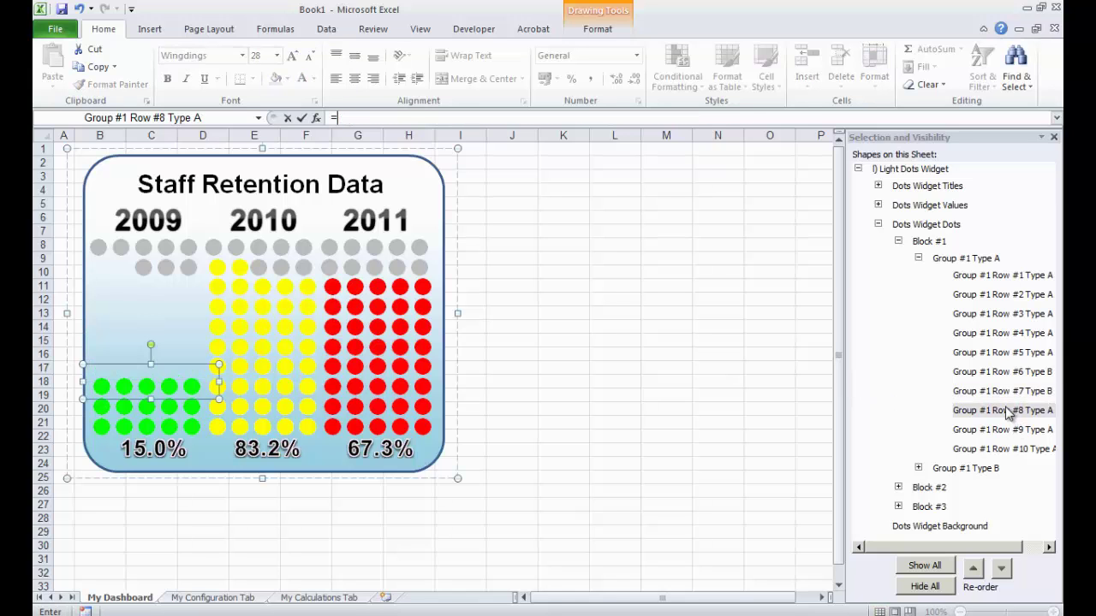
pyautogui.click(315, 598)
pyautogui.click(223, 330)
pyautogui.press('Return')
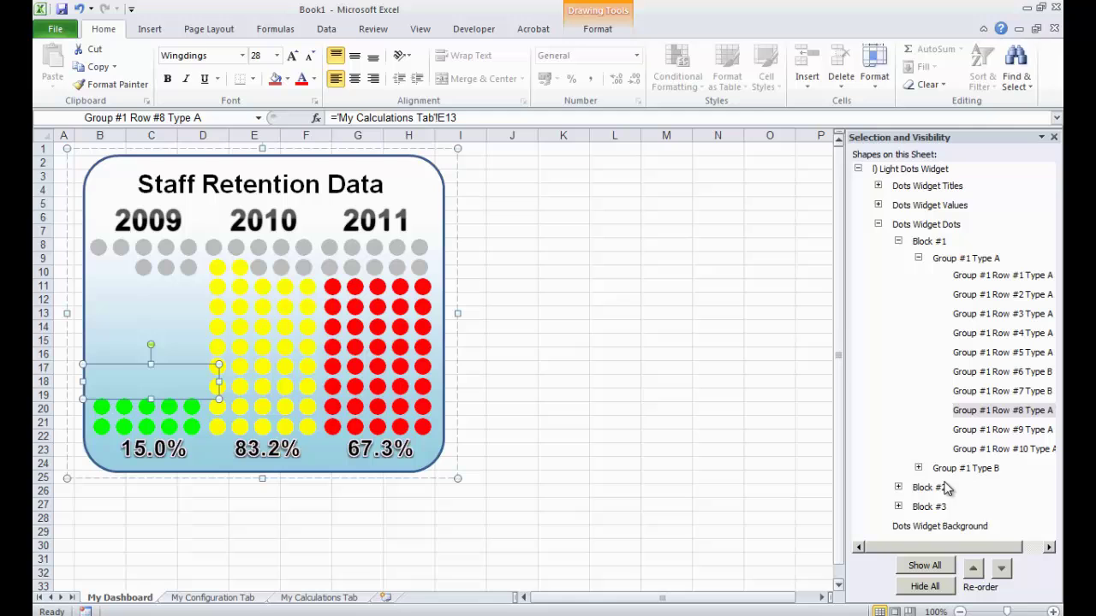
pyautogui.click(999, 429)
pyautogui.write('=')
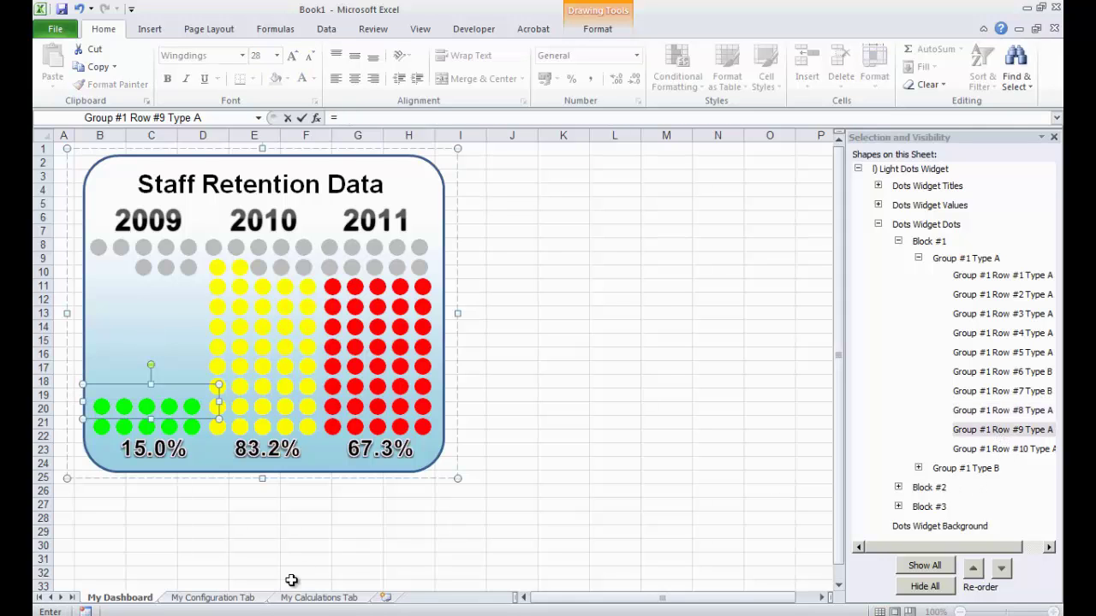
pyautogui.click(310, 600)
pyautogui.click(221, 348)
pyautogui.press('Return')
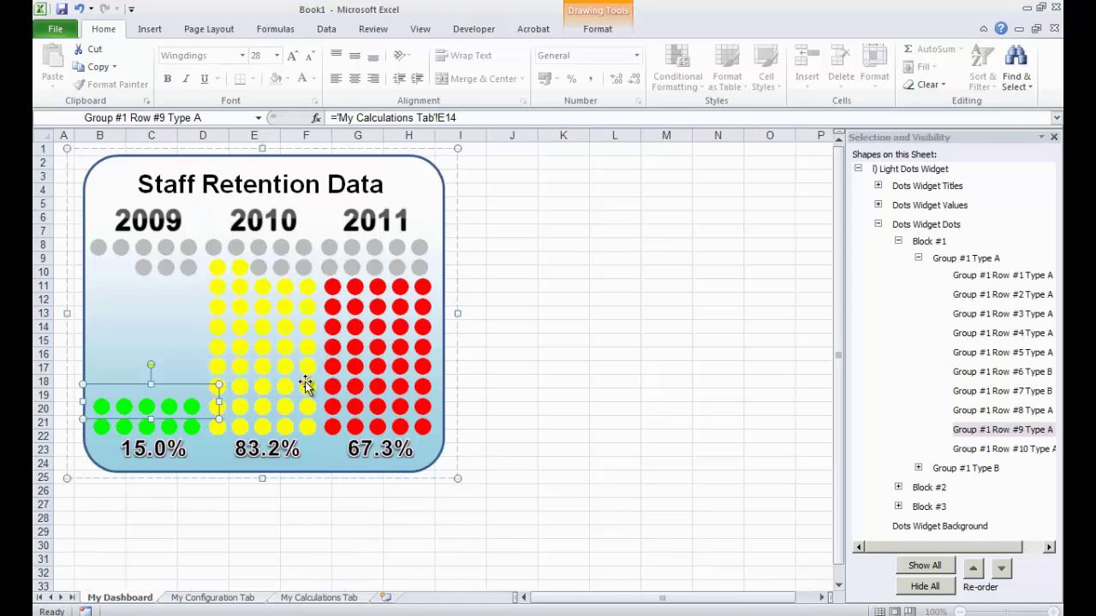
# Link Group #1 Row #10 Type A to cell E15 and collapse the Type A list
pyautogui.click(995, 450)
pyautogui.write('=')
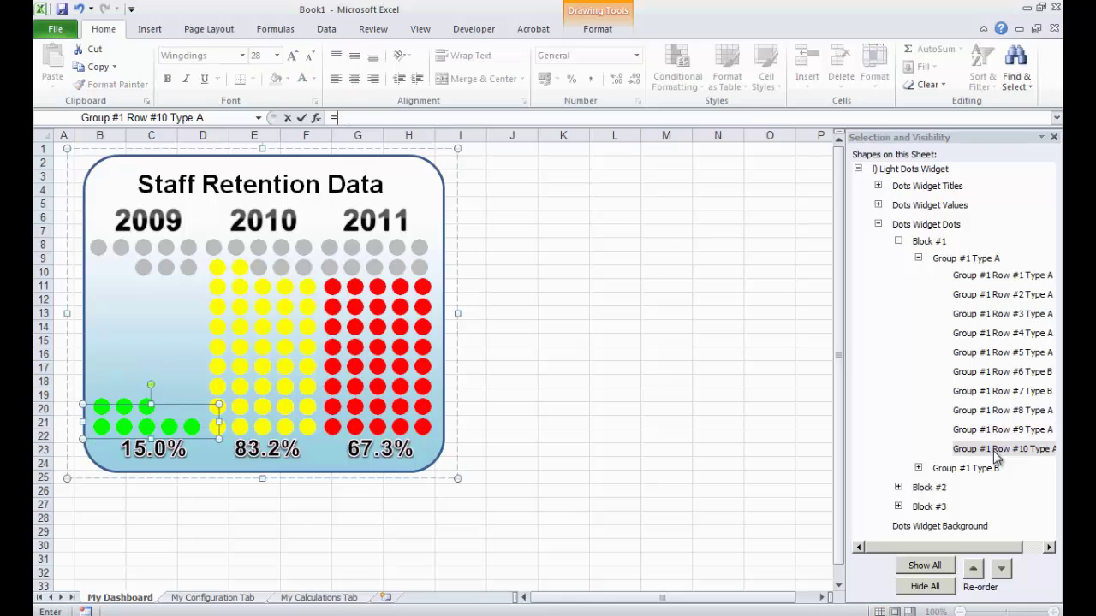
pyautogui.click(319, 597)
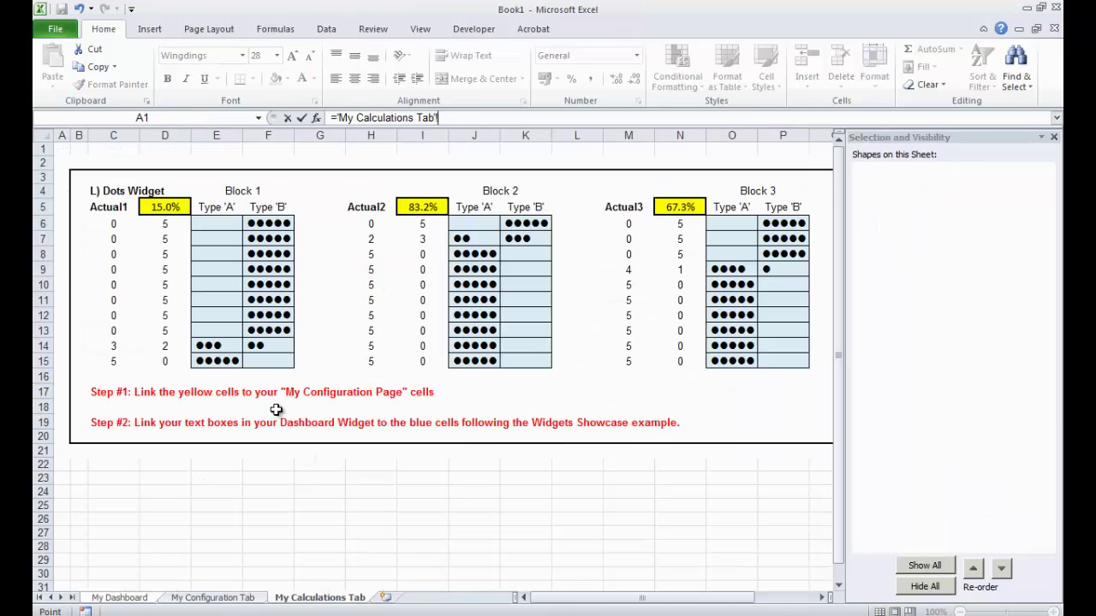
pyautogui.click(221, 359)
pyautogui.press('Return')
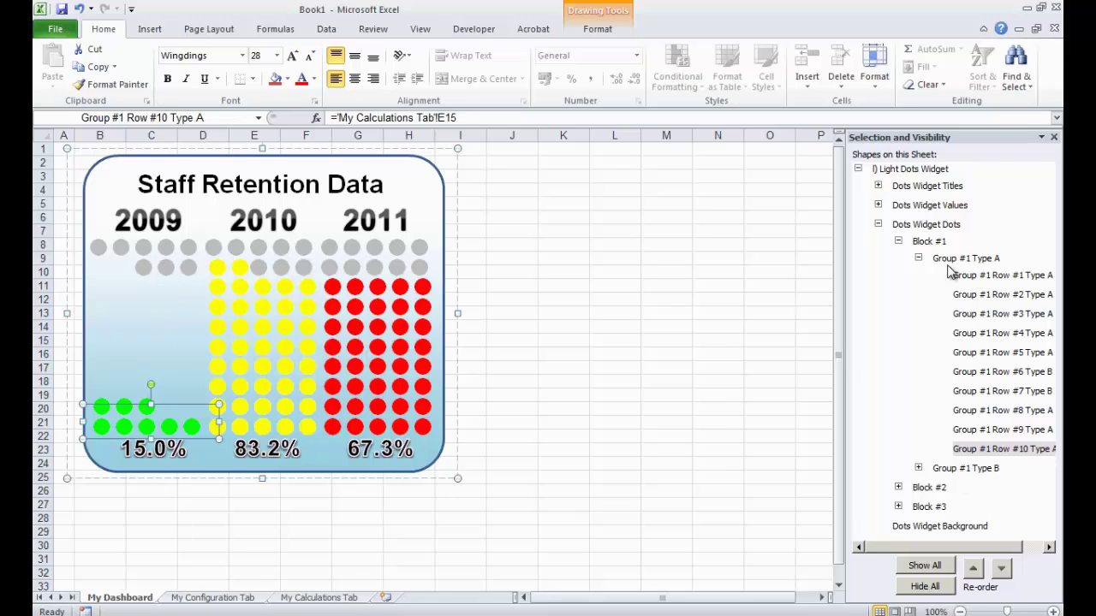
pyautogui.click(919, 258)
# Expand Group #1 Type B and link its Row #1 to My Calculations Tab cell F6
pyautogui.click(918, 278)
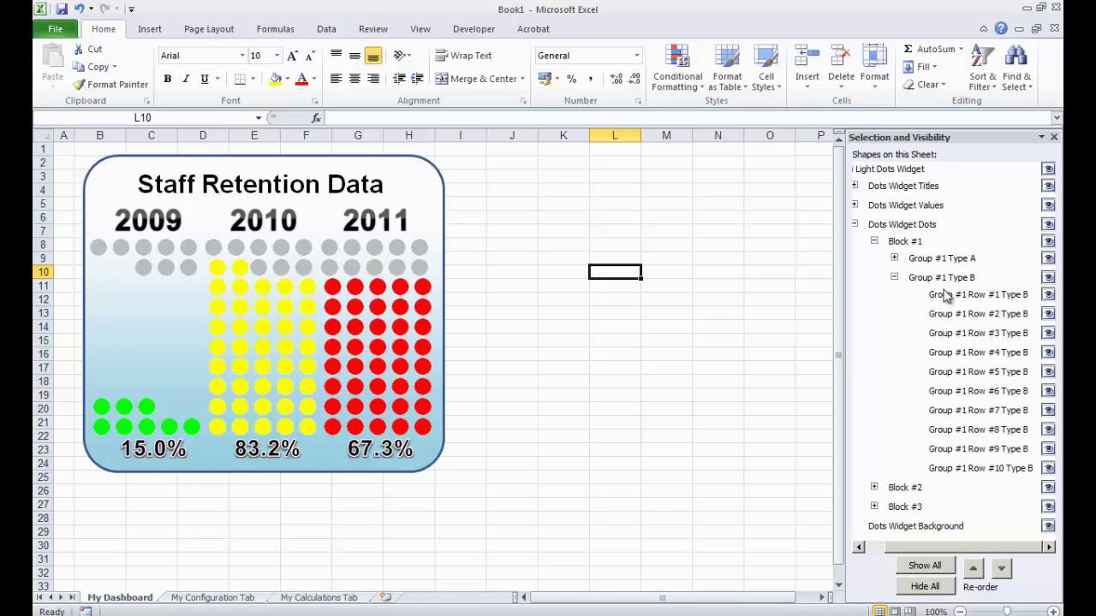
pyautogui.click(970, 295)
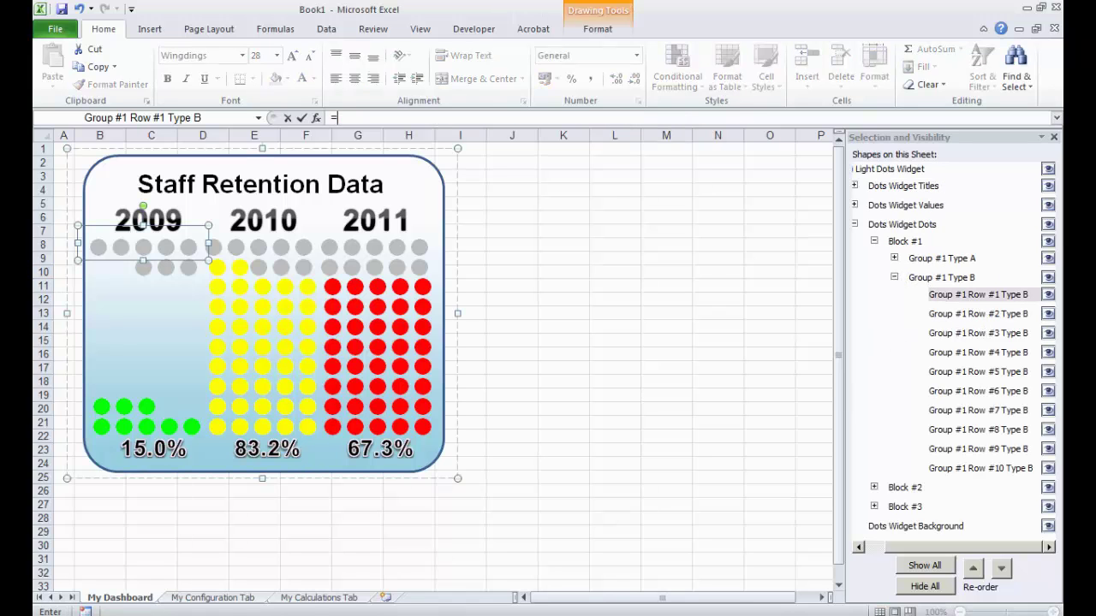
pyautogui.click(323, 599)
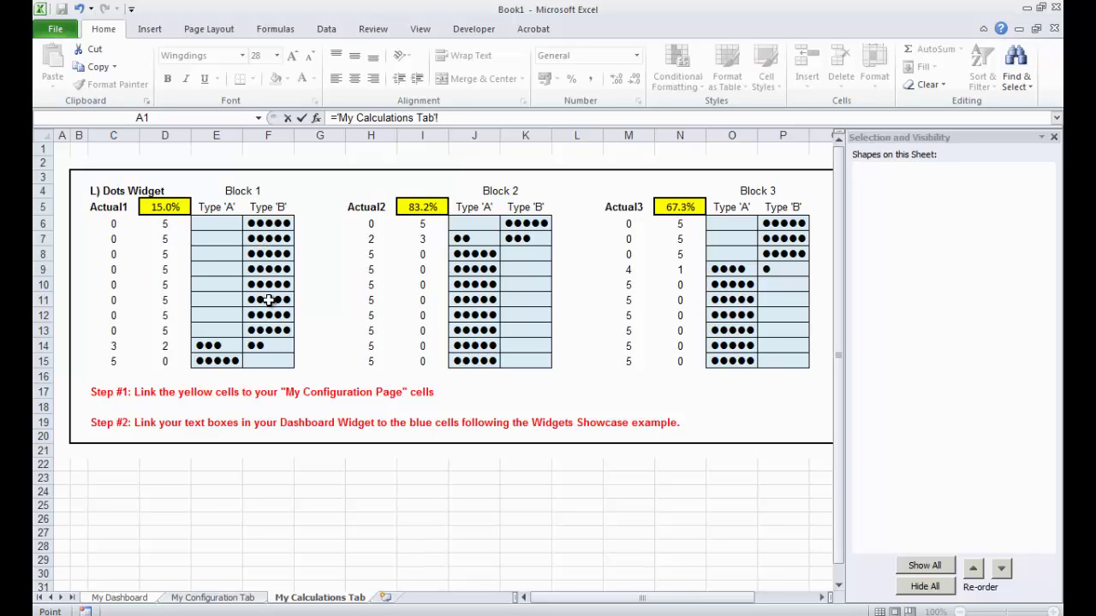
pyautogui.click(271, 223)
pyautogui.press('Return')
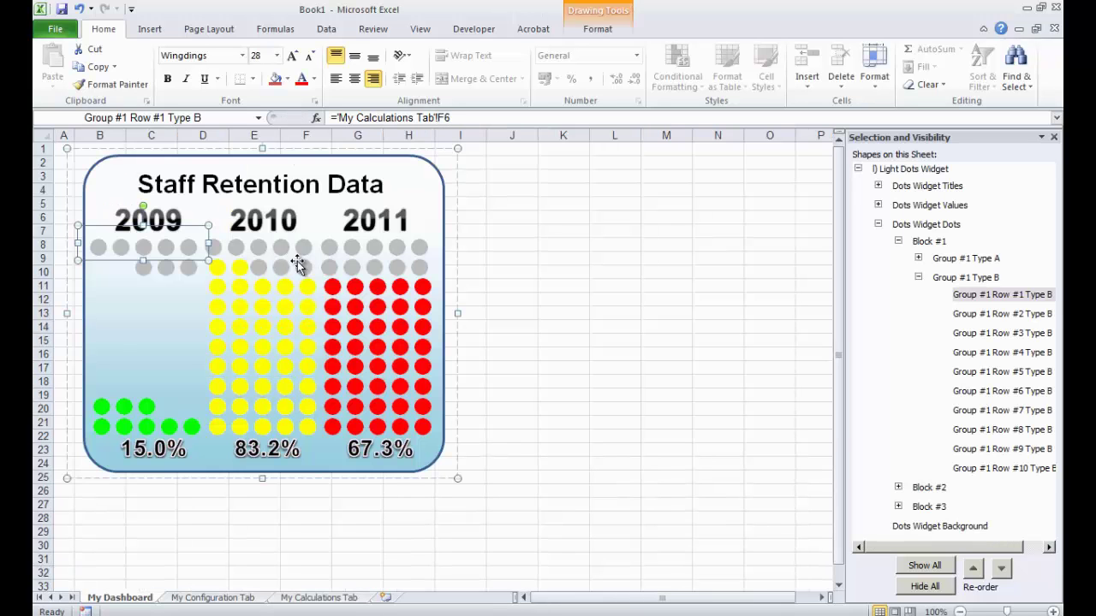
# Link Group #1 Rows #2 and #3 Type B to cells F7 and F8
pyautogui.click(1028, 314)
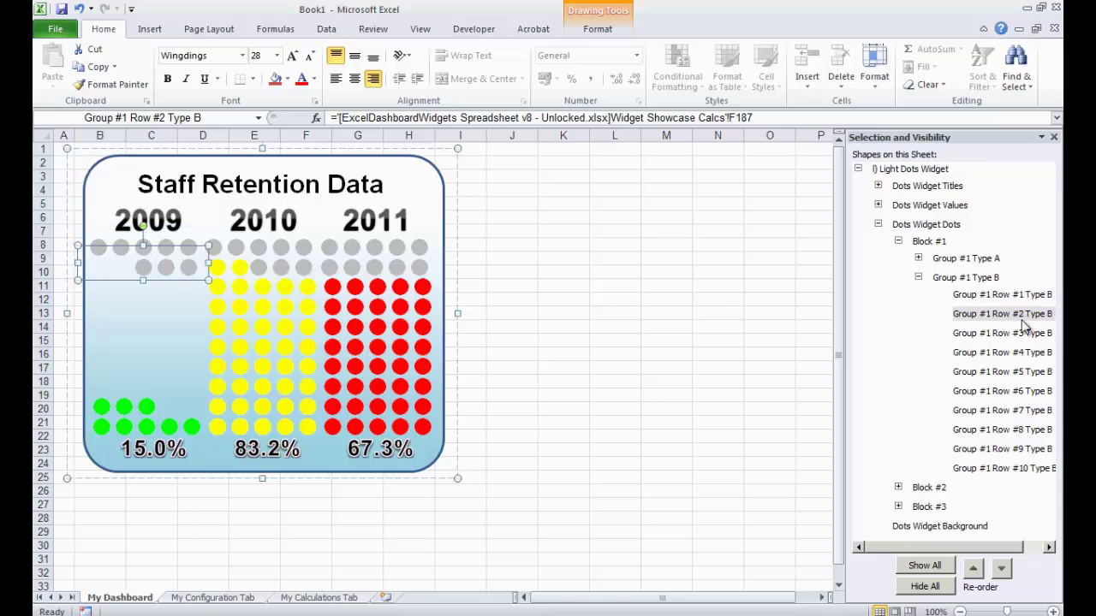
pyautogui.write('=')
pyautogui.click(313, 597)
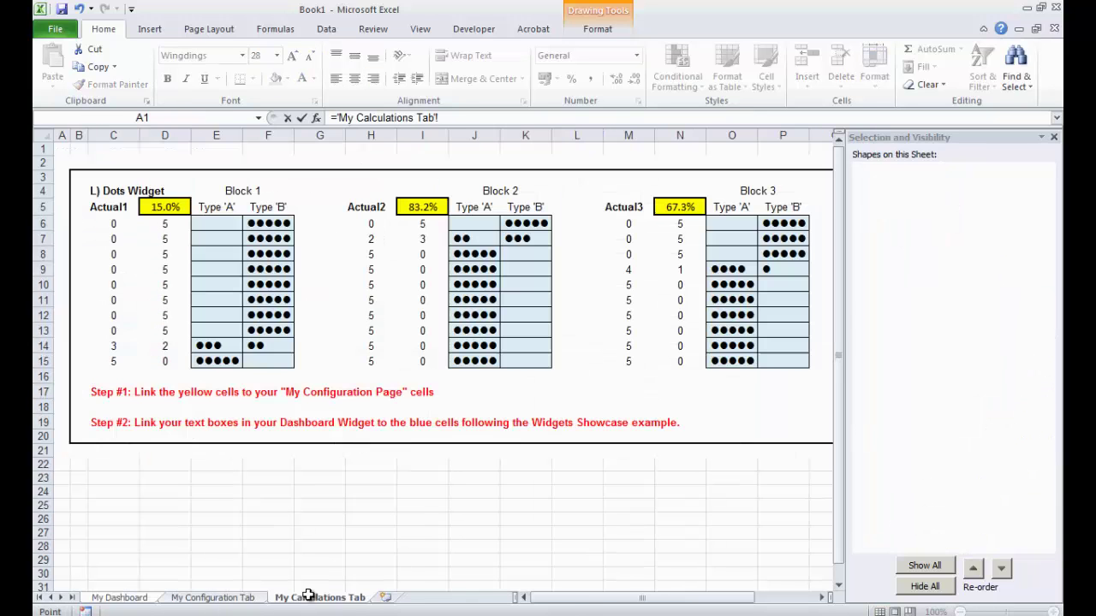
pyautogui.click(271, 239)
pyautogui.press('Return')
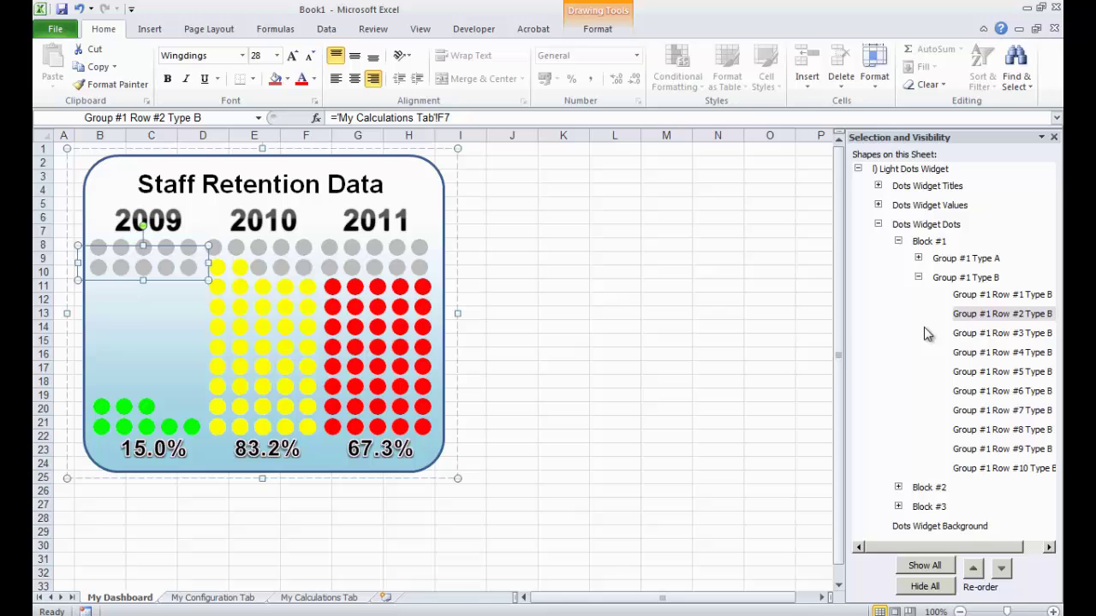
pyautogui.click(970, 336)
pyautogui.write('=')
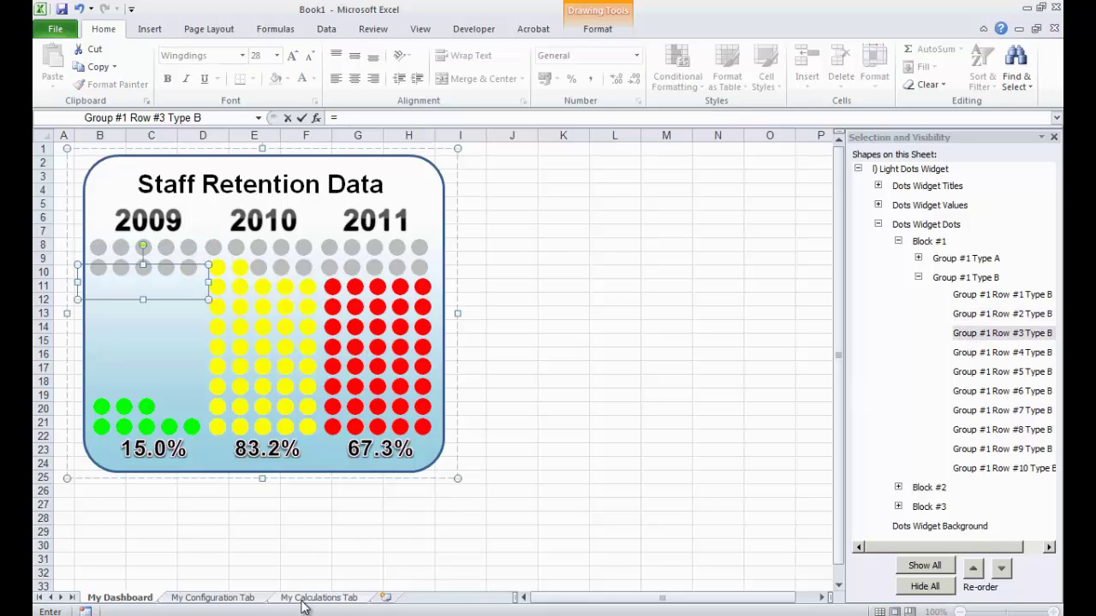
pyautogui.click(313, 597)
pyautogui.click(266, 257)
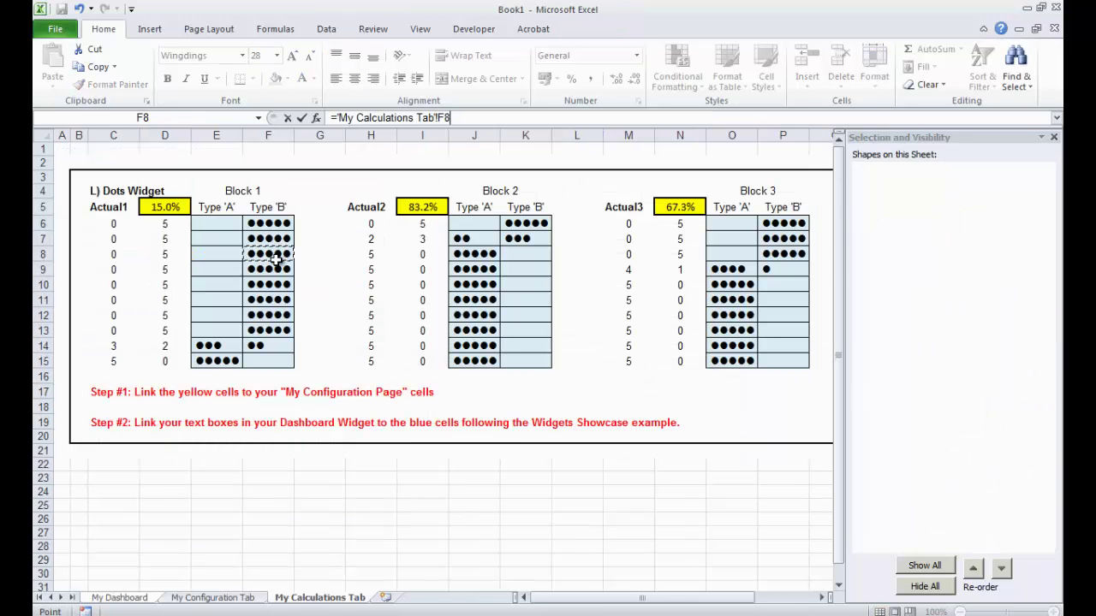
pyautogui.press('Return')
# Link Group #1 Row #4 Type B to cell F9 and start Row #5's link formula
pyautogui.click(984, 352)
pyautogui.write('=')
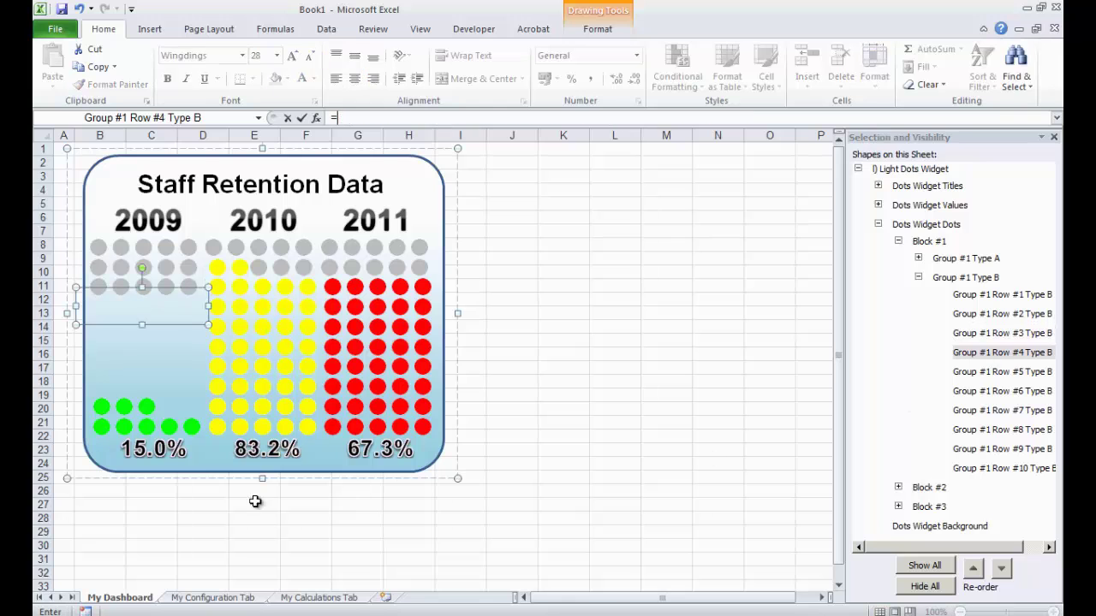
pyautogui.click(313, 598)
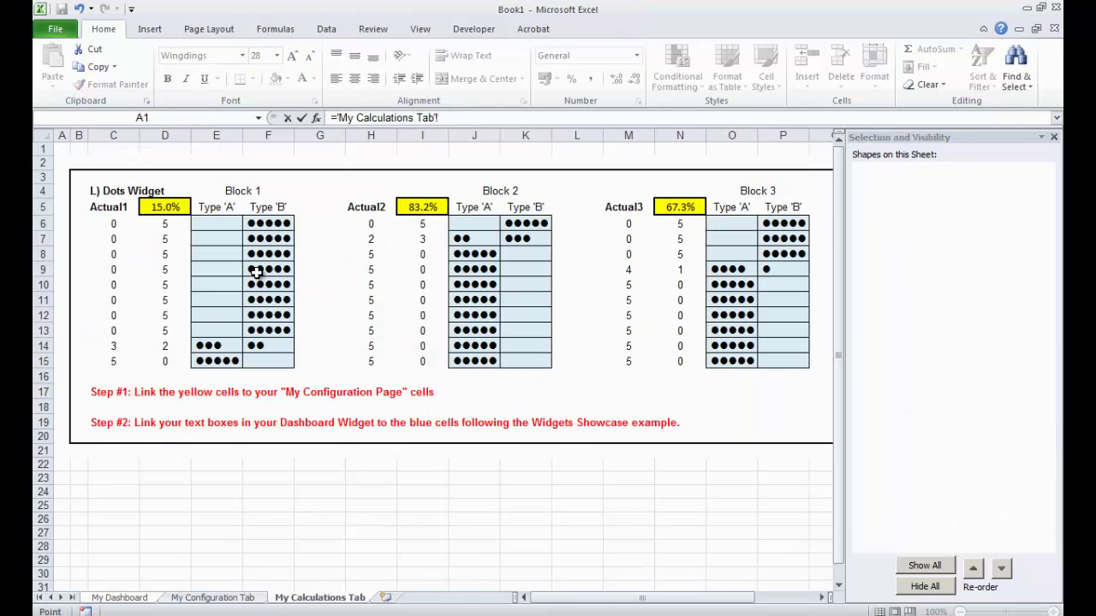
pyautogui.click(261, 270)
pyautogui.press('Return')
pyautogui.click(998, 373)
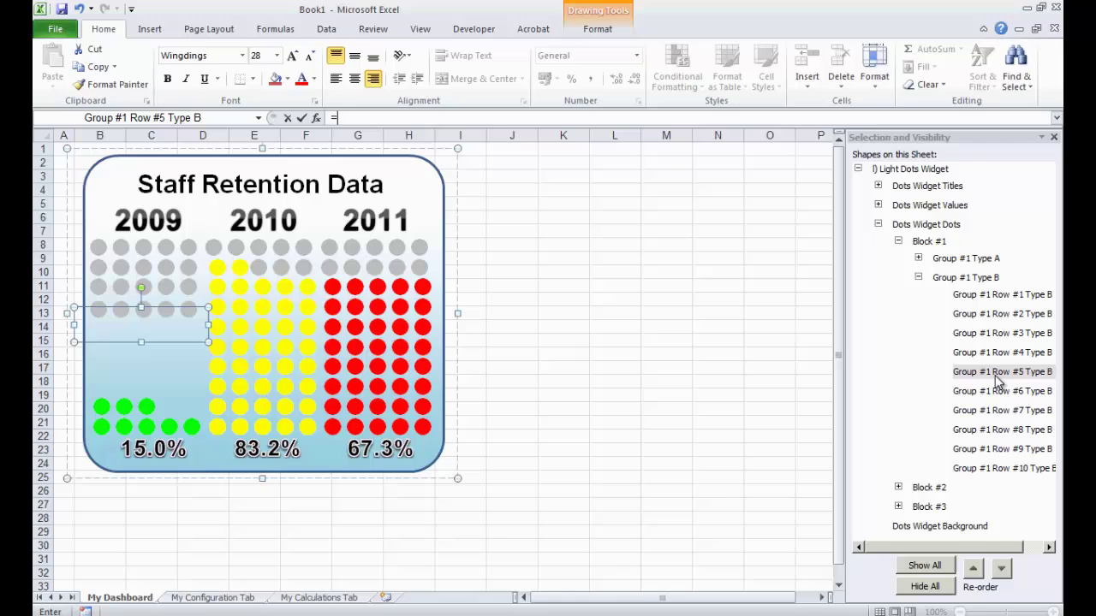
pyautogui.write('=')
pyautogui.click(337, 599)
# Finish linking the Row #5 dot to F10, then link the Row #6 Type B dot to 'My Calculations Tab'!F11
pyautogui.click(278, 284)
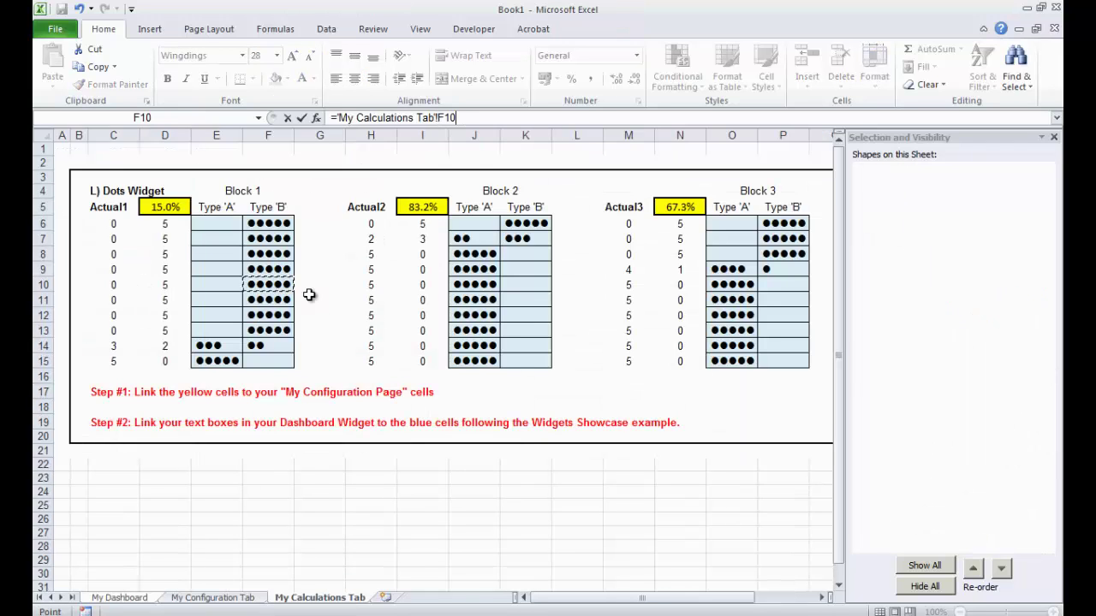
pyautogui.press('Return')
pyautogui.click(998, 391)
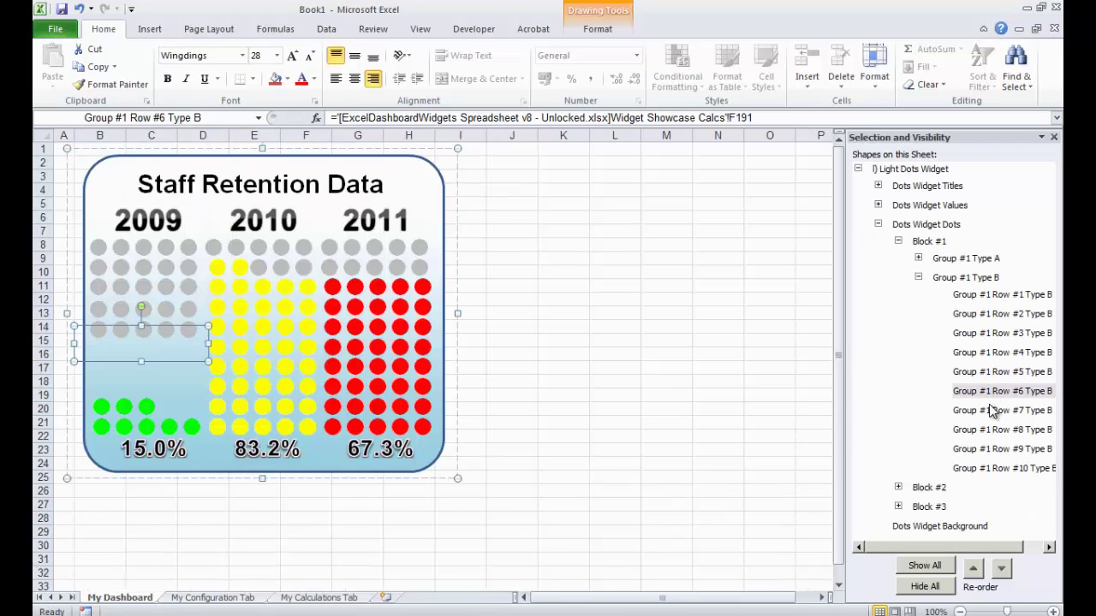
pyautogui.write('=')
pyautogui.click(321, 598)
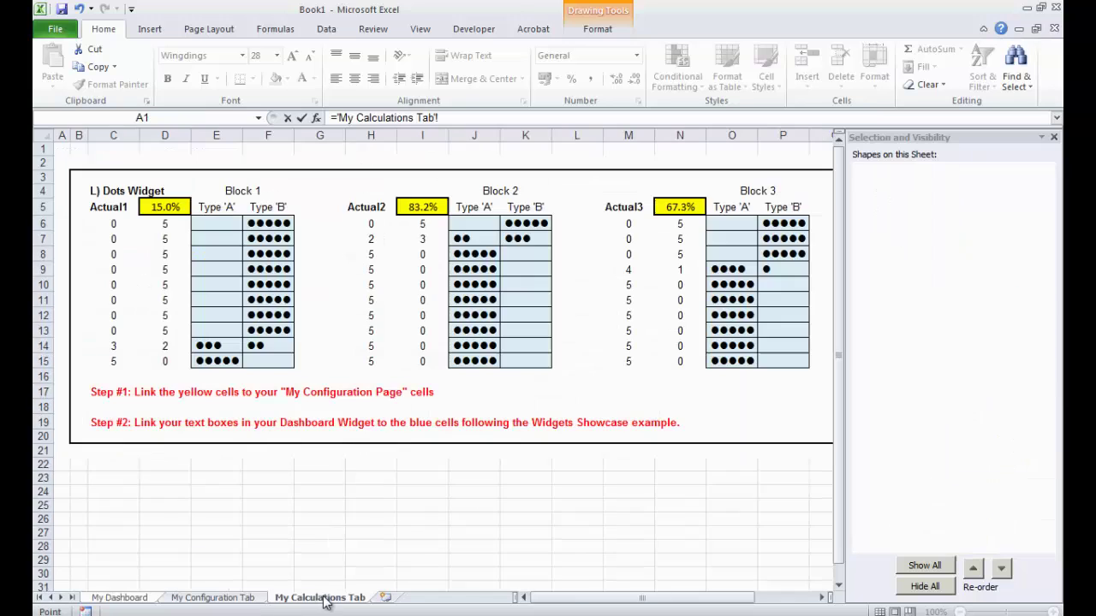
pyautogui.click(256, 299)
pyautogui.press('Return')
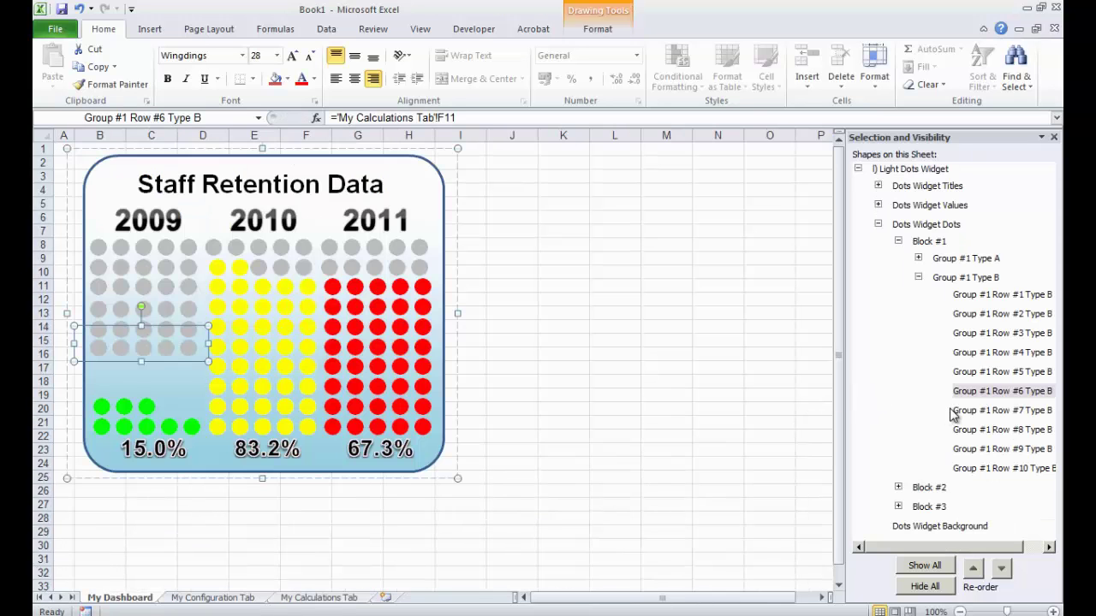
# Link the Row #7 and Row #8 Type B dots to 'My Calculations Tab'!F12 and F13
pyautogui.click(970, 415)
pyautogui.write('=')
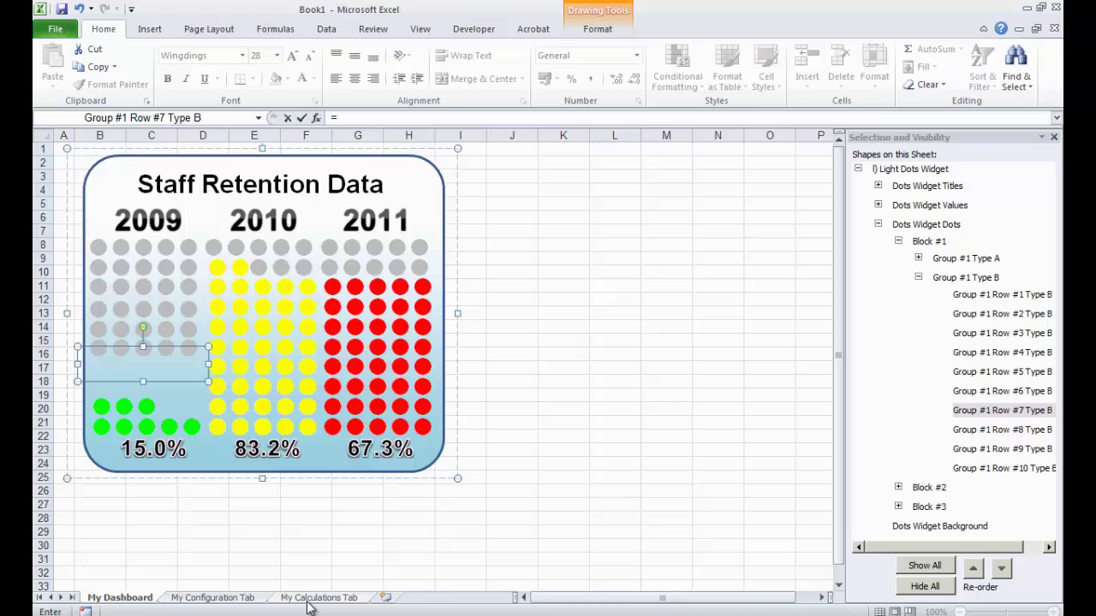
pyautogui.click(315, 599)
pyautogui.click(269, 315)
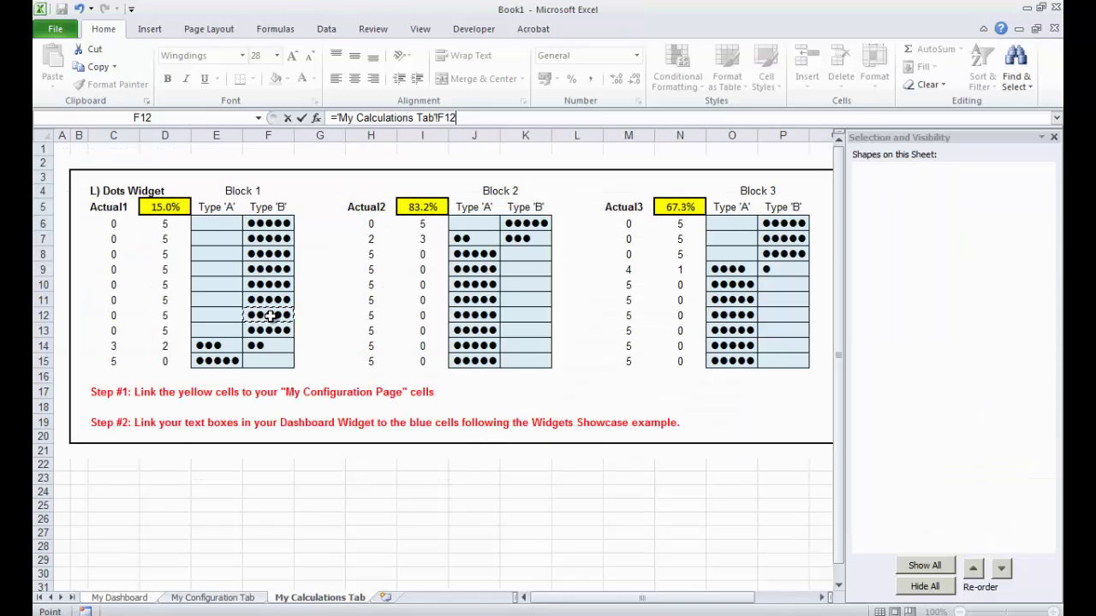
pyautogui.press('Return')
pyautogui.click(973, 434)
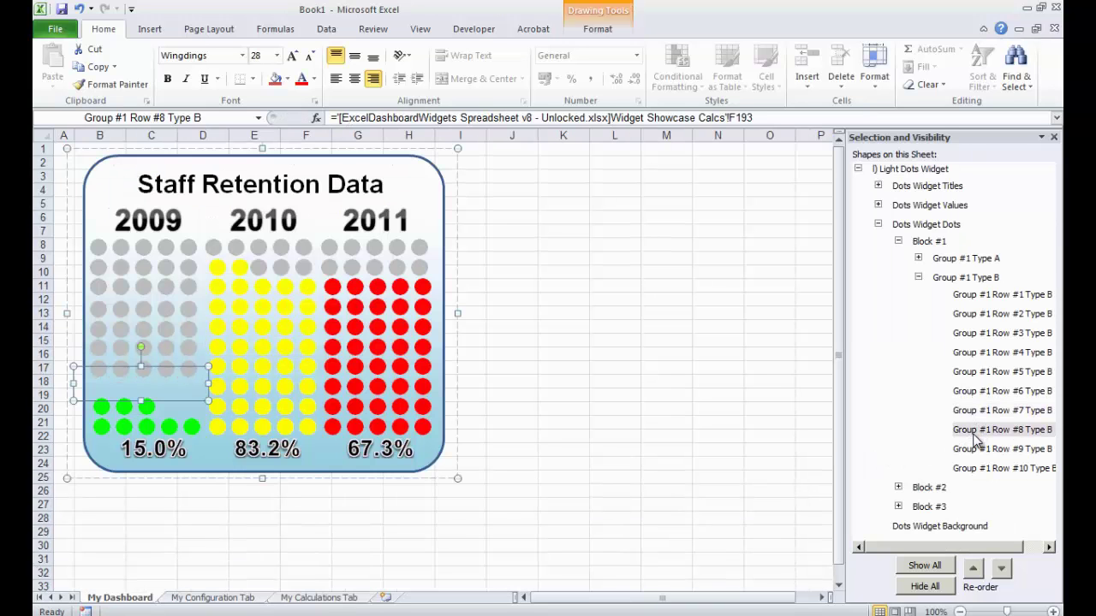
pyautogui.write('=')
pyautogui.click(315, 598)
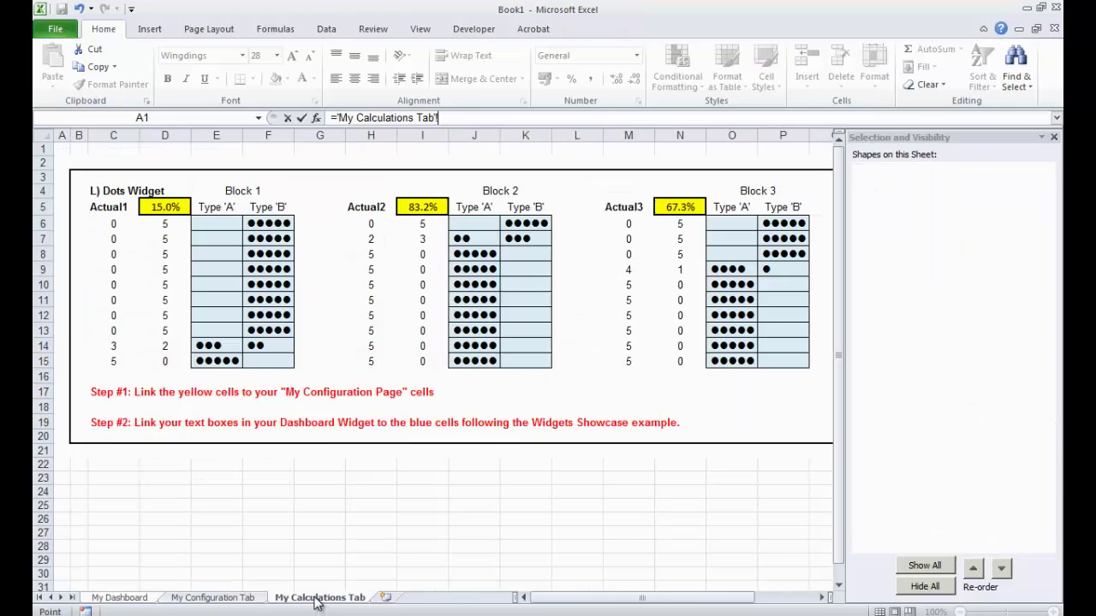
pyautogui.click(270, 332)
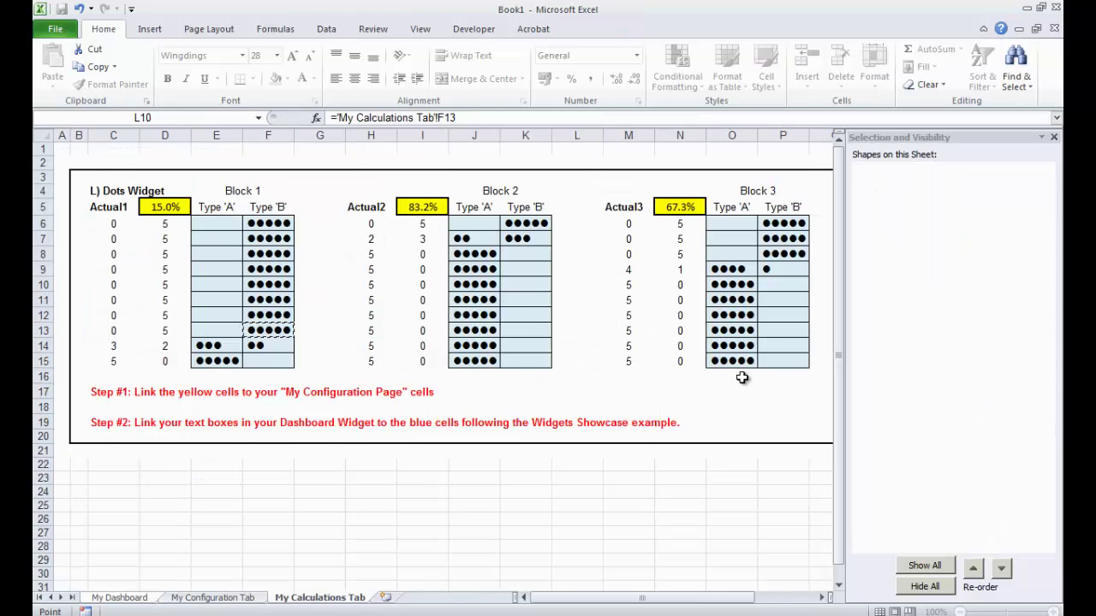
pyautogui.press('Return')
# Link the Row #9 and Row #10 Type B dots to 'My Calculations Tab'!F14 and F15
pyautogui.click(1022, 450)
pyautogui.write('=')
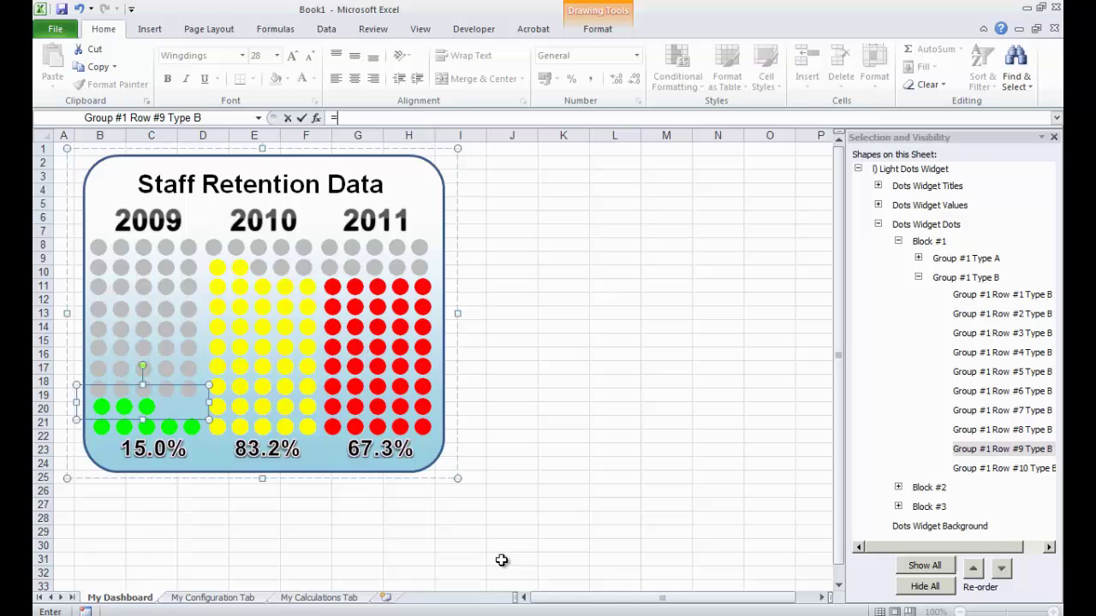
pyautogui.click(316, 598)
pyautogui.click(276, 346)
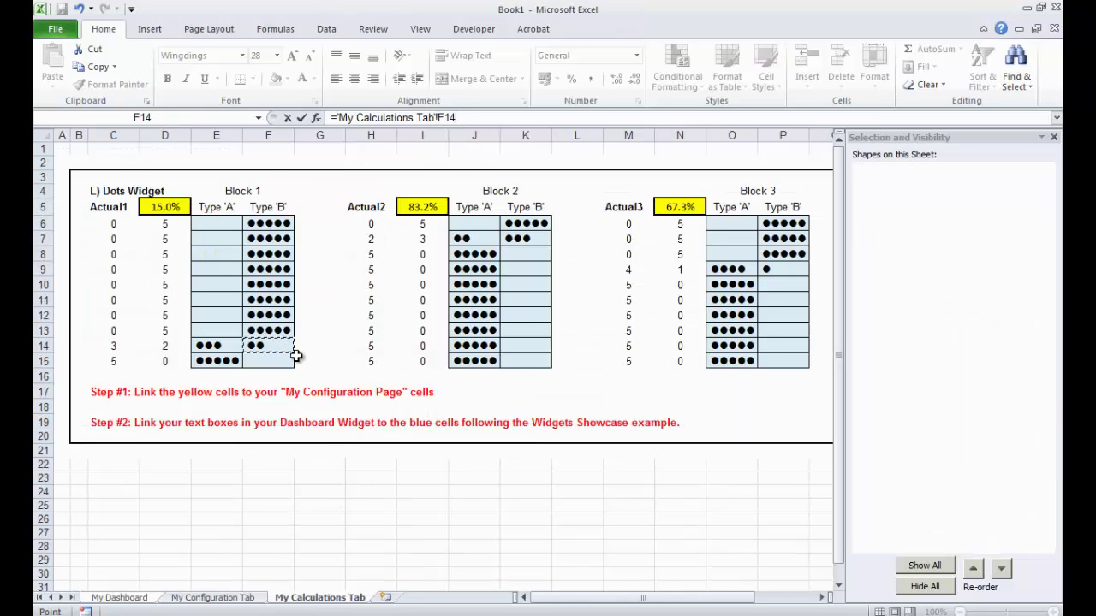
pyautogui.press('Return')
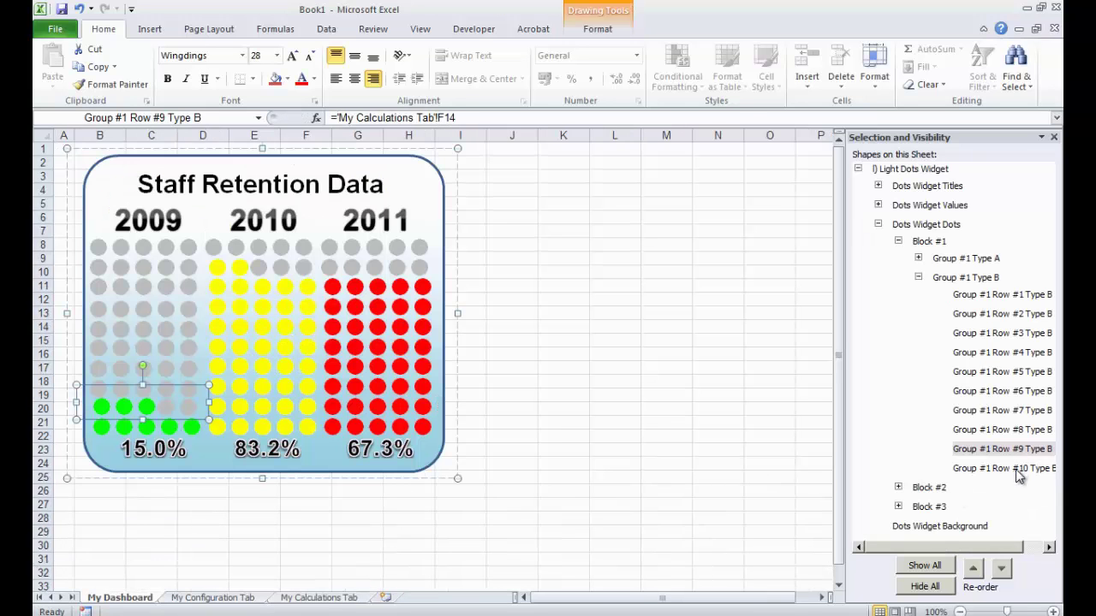
pyautogui.click(1019, 470)
pyautogui.write('=')
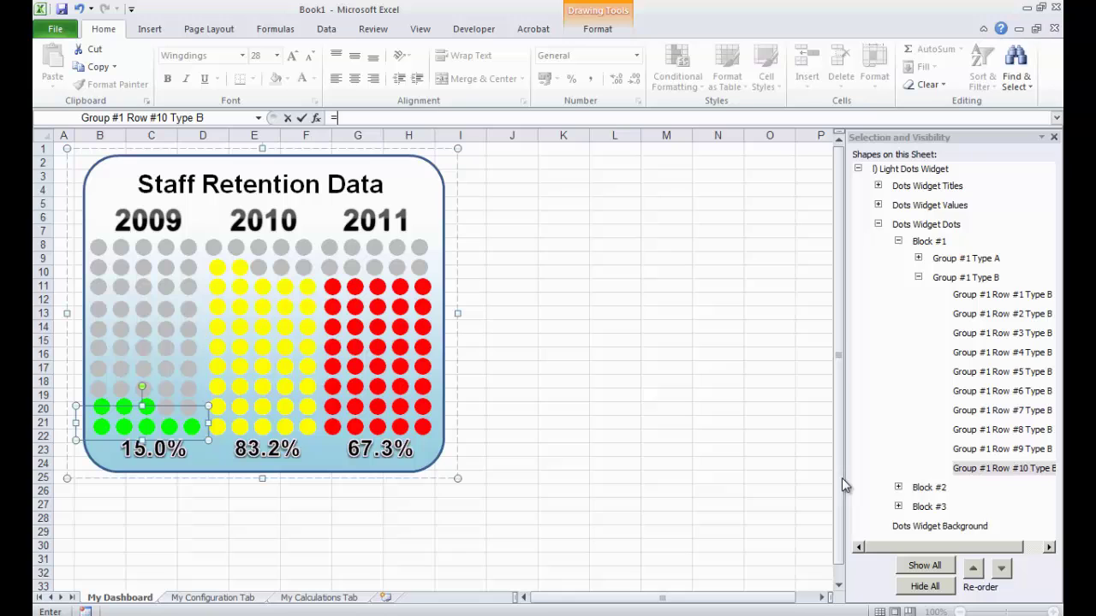
pyautogui.click(325, 600)
pyautogui.click(274, 363)
pyautogui.press('Return')
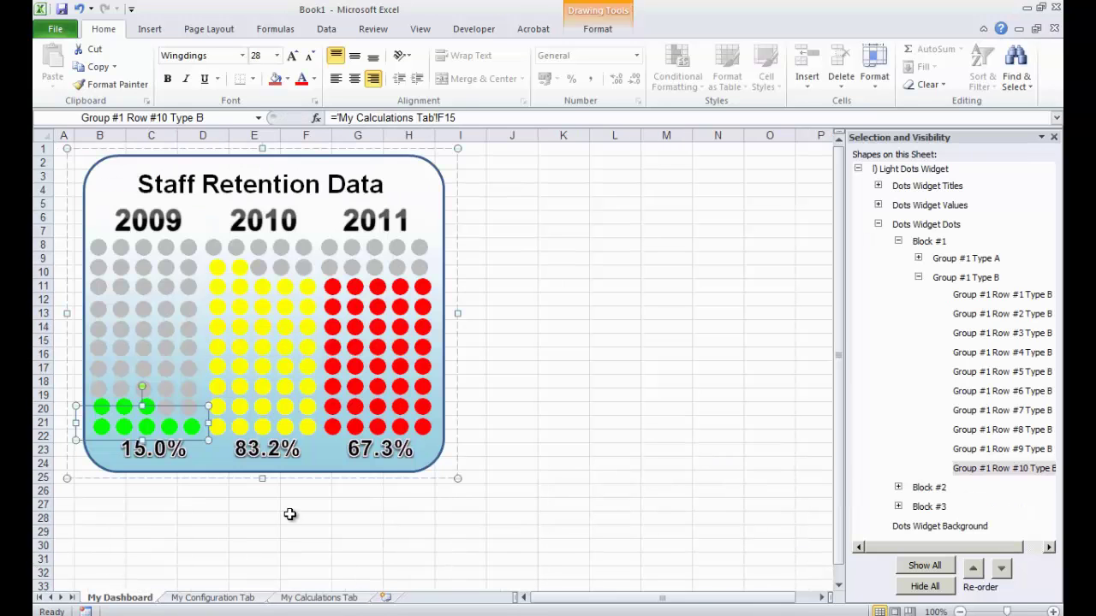
pyautogui.click(272, 518)
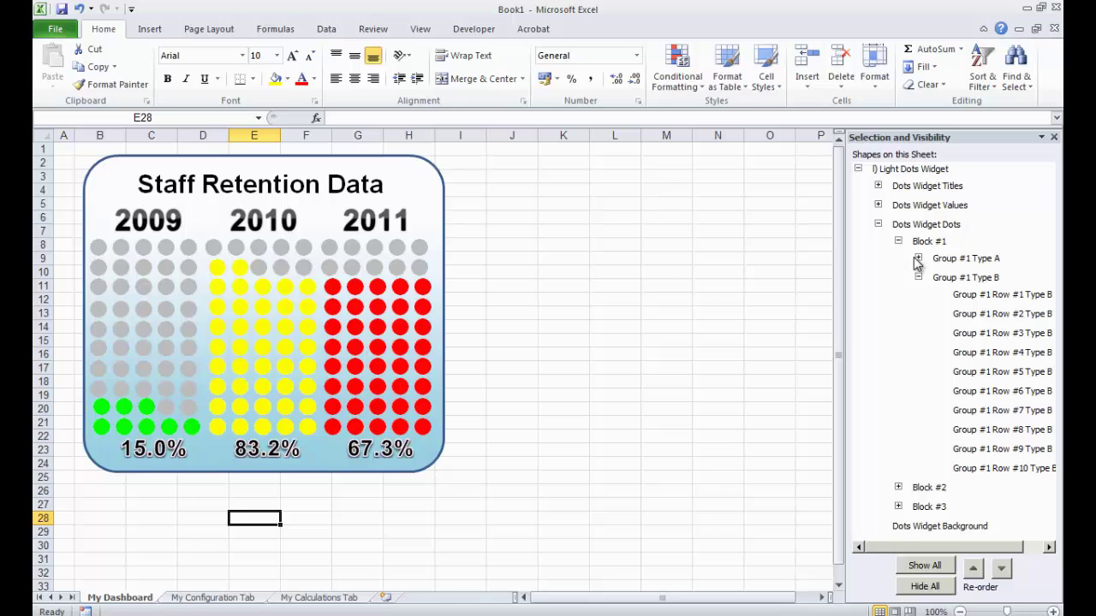
# Replace 15% with 94% in cell G5 of My Configuration Tab, removing an extra zero
pyautogui.click(878, 224)
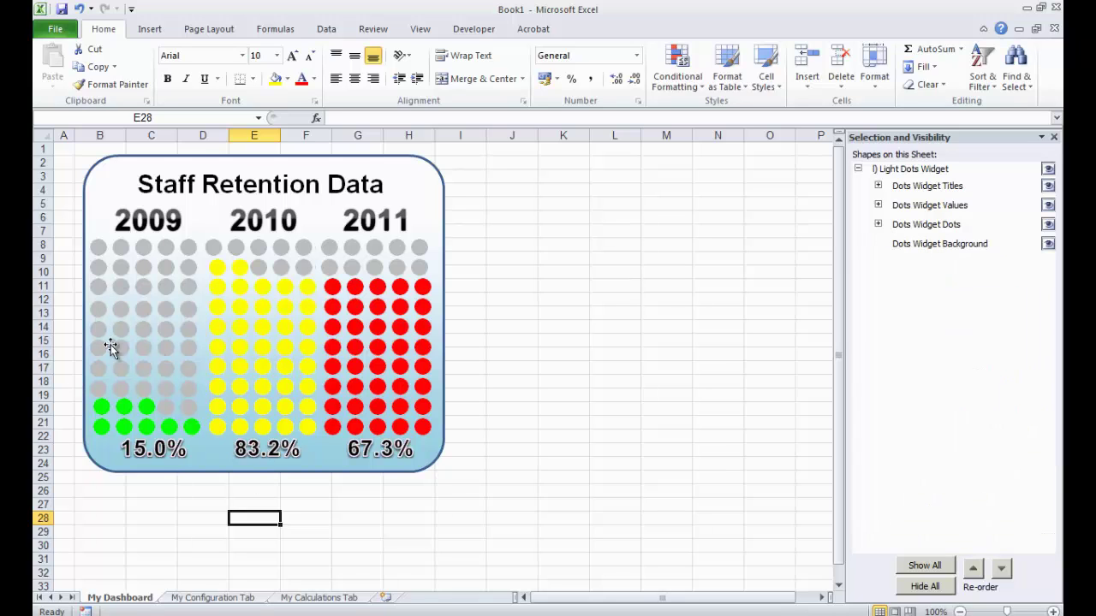
pyautogui.click(214, 598)
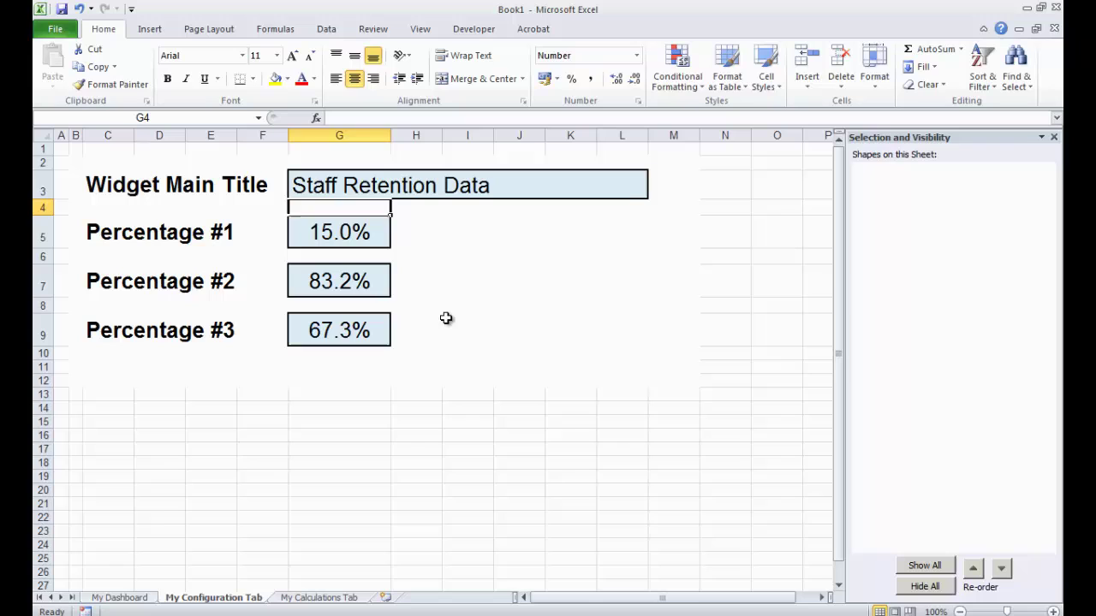
pyautogui.click(305, 230)
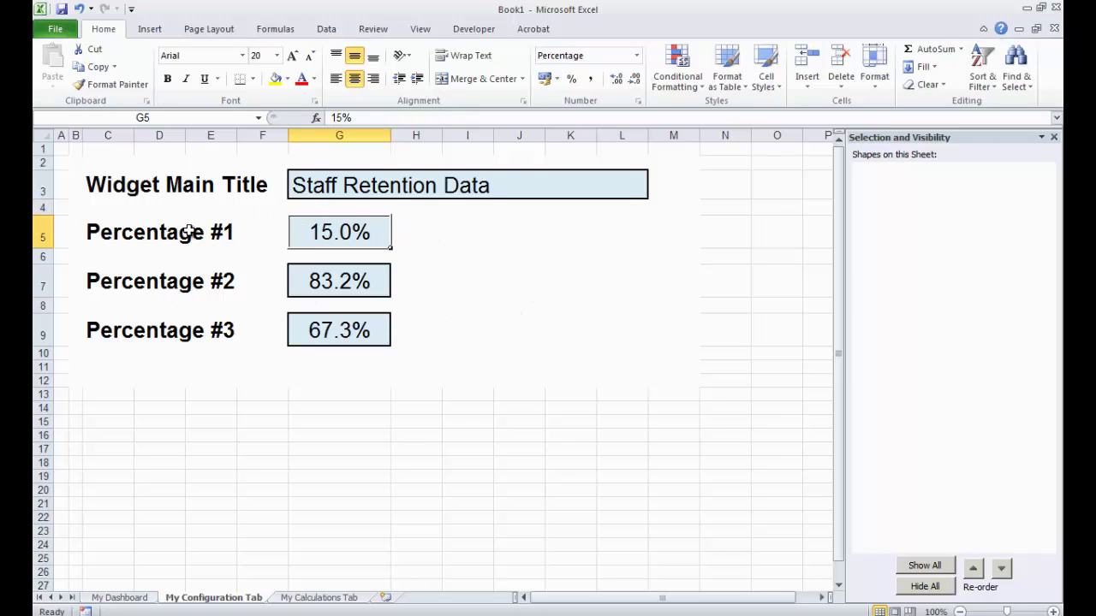
pyautogui.click(360, 117)
pyautogui.doubleClick(341, 117)
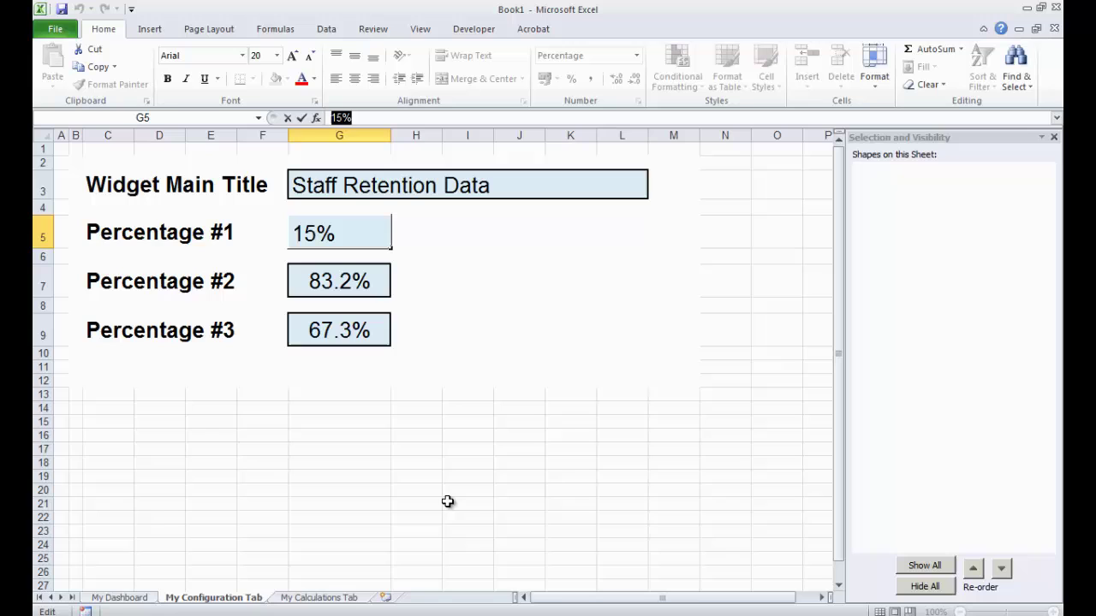
pyautogui.write('94')
pyautogui.press('Return')
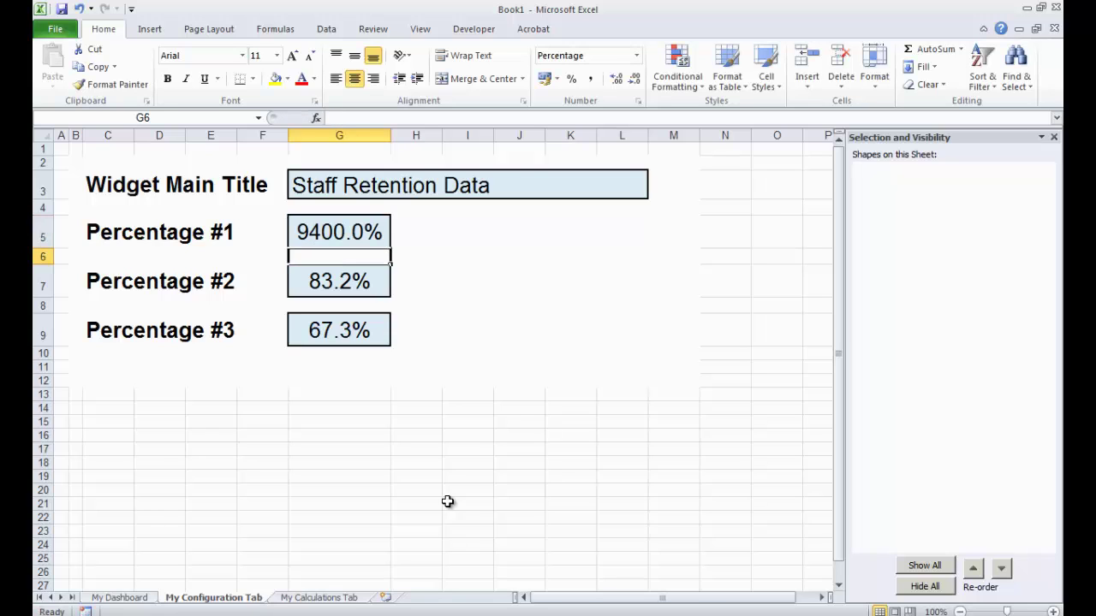
pyautogui.click(327, 225)
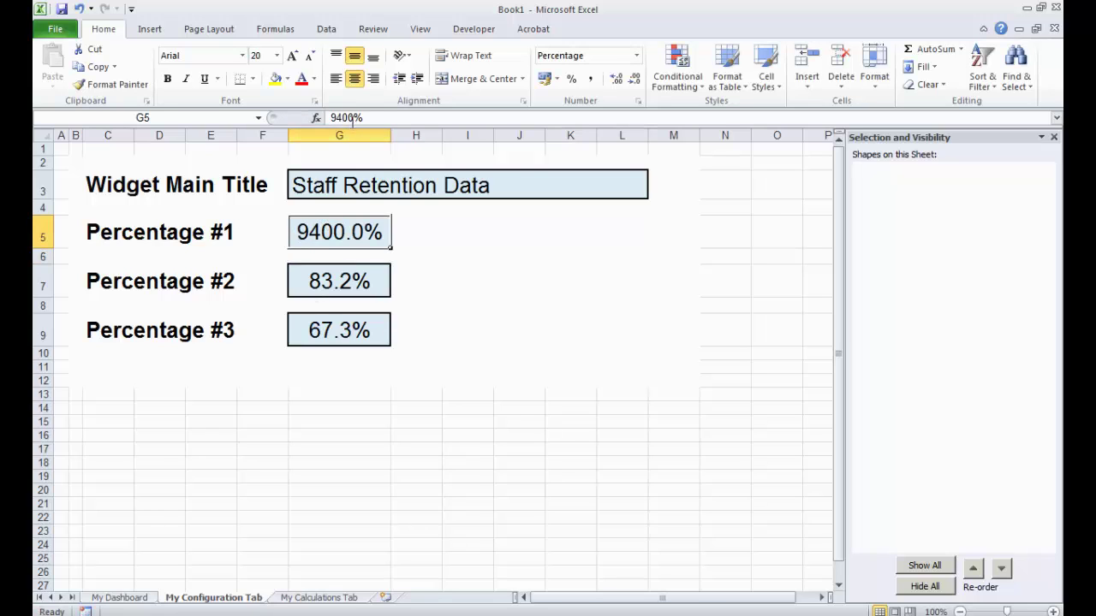
pyautogui.click(352, 117)
pyautogui.press('BackSpace')
pyautogui.press('BackSpace')
pyautogui.press('Return')
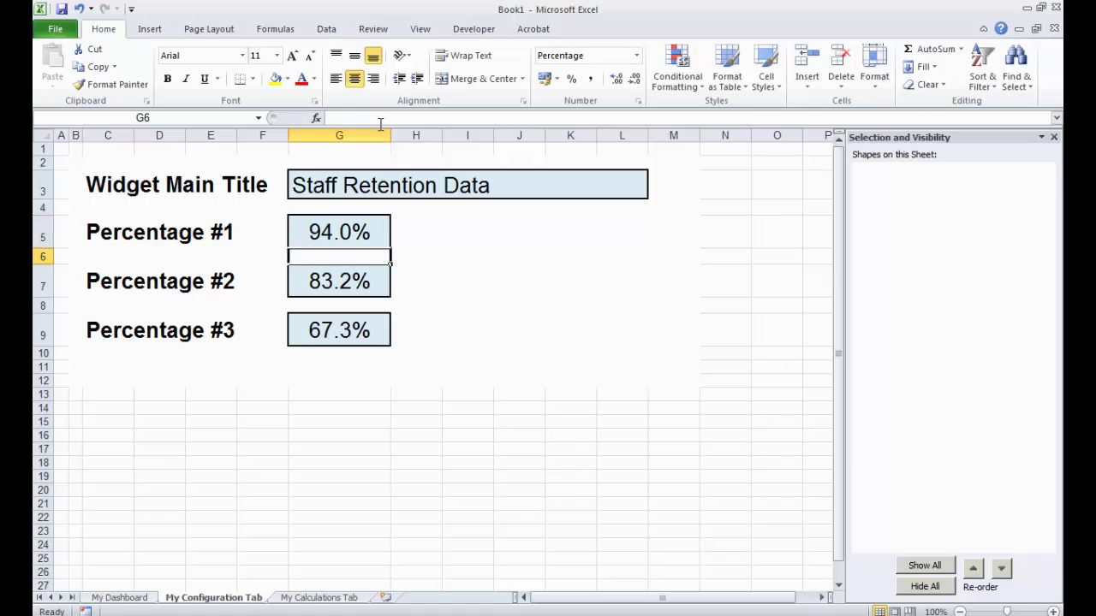
# View My Dashboard's Staff Retention Data widget reading 94.0%, 83.2% and 67.3%
pyautogui.click(120, 597)
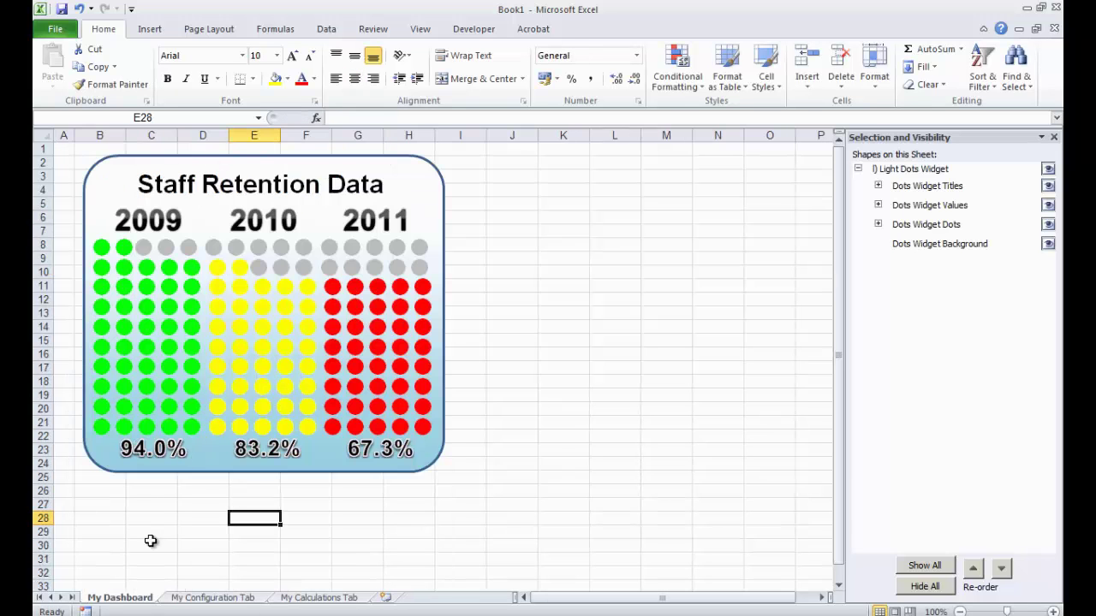
pyautogui.click(149, 540)
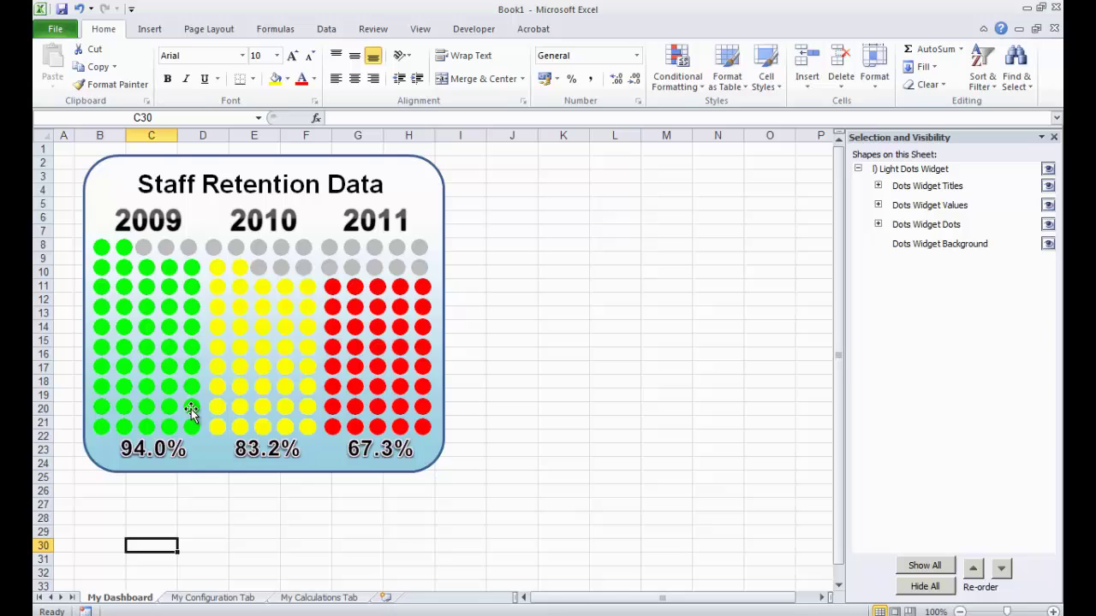
pyautogui.click(218, 534)
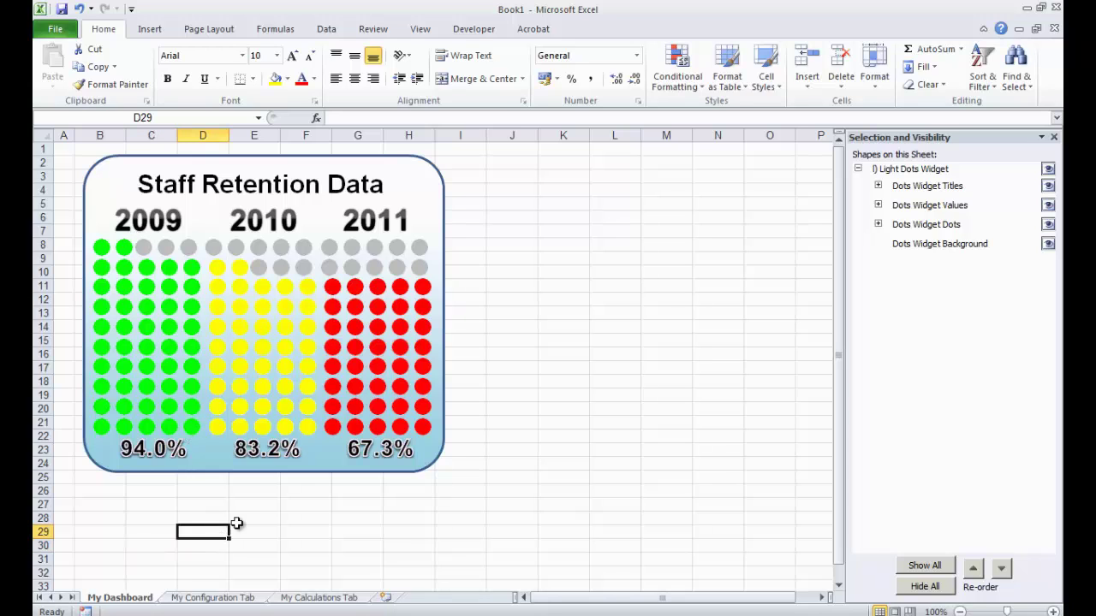